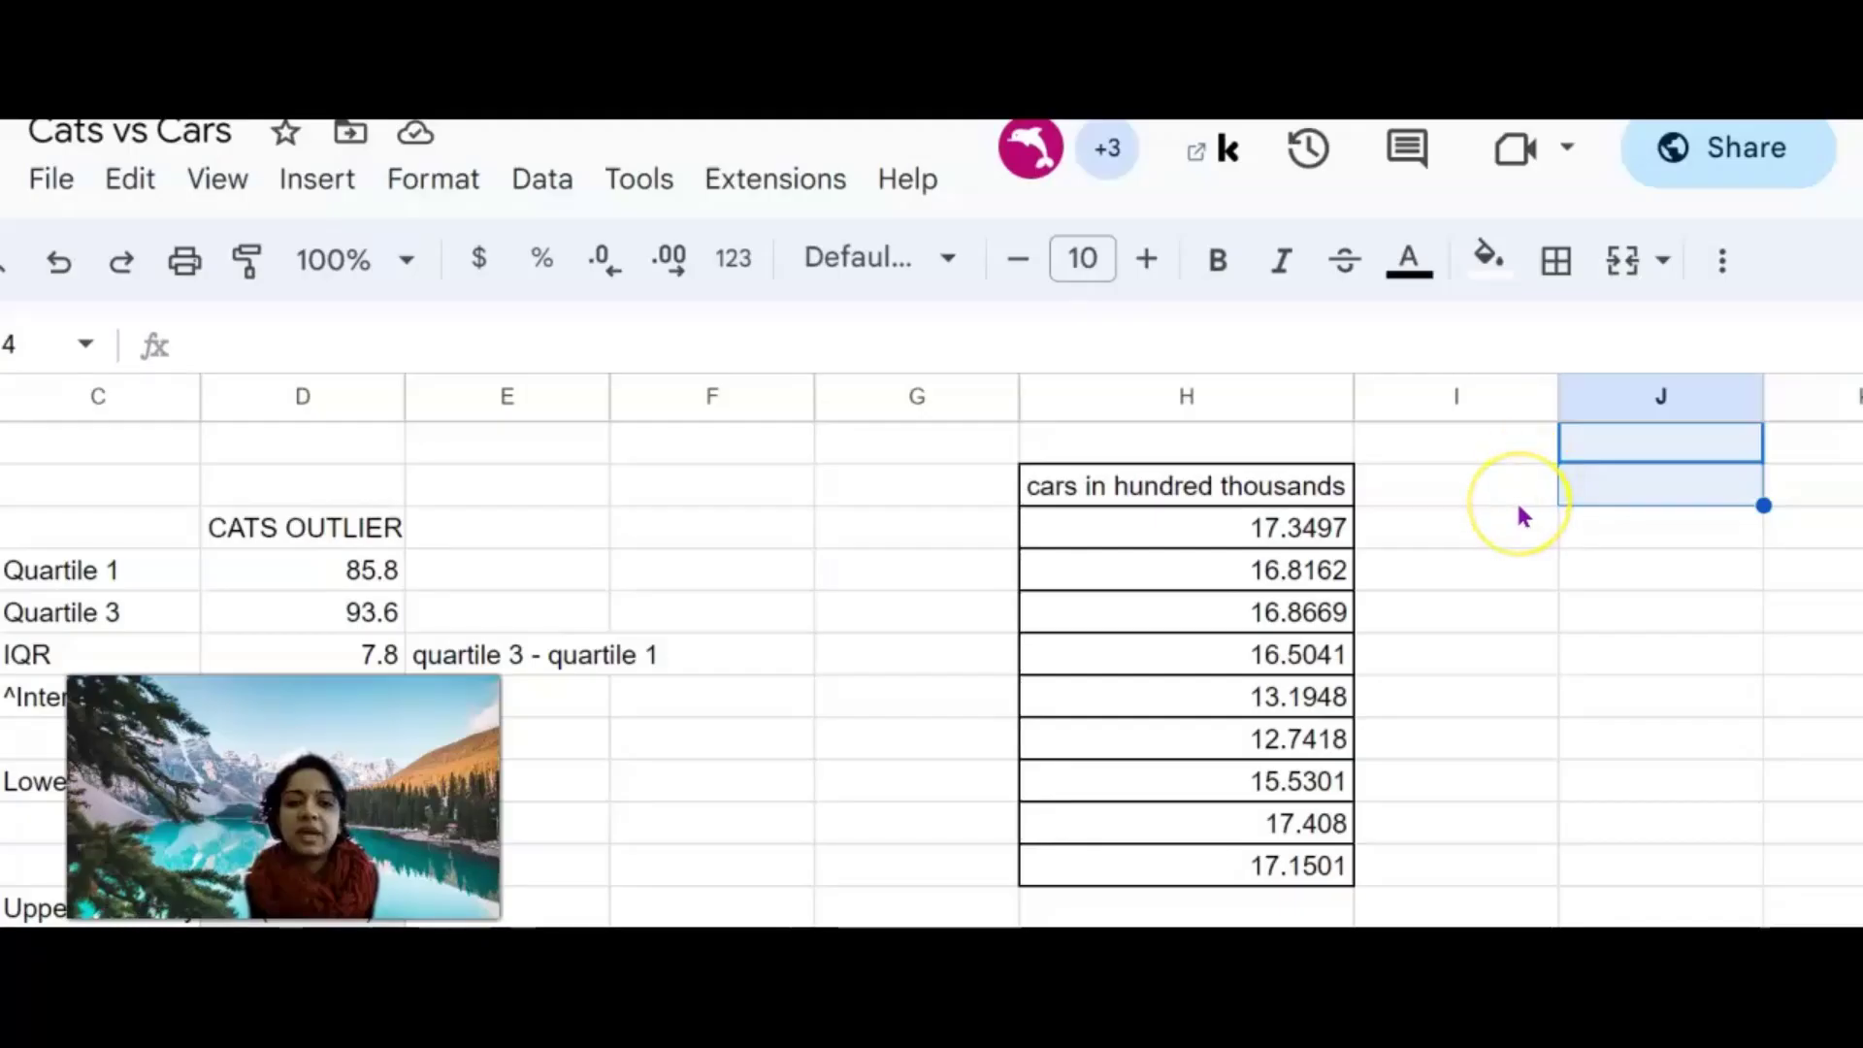
# Step: Label the cells beside the cars data 'Quartile 1' and 'Quartile 3'
pyautogui.click(1516, 499)
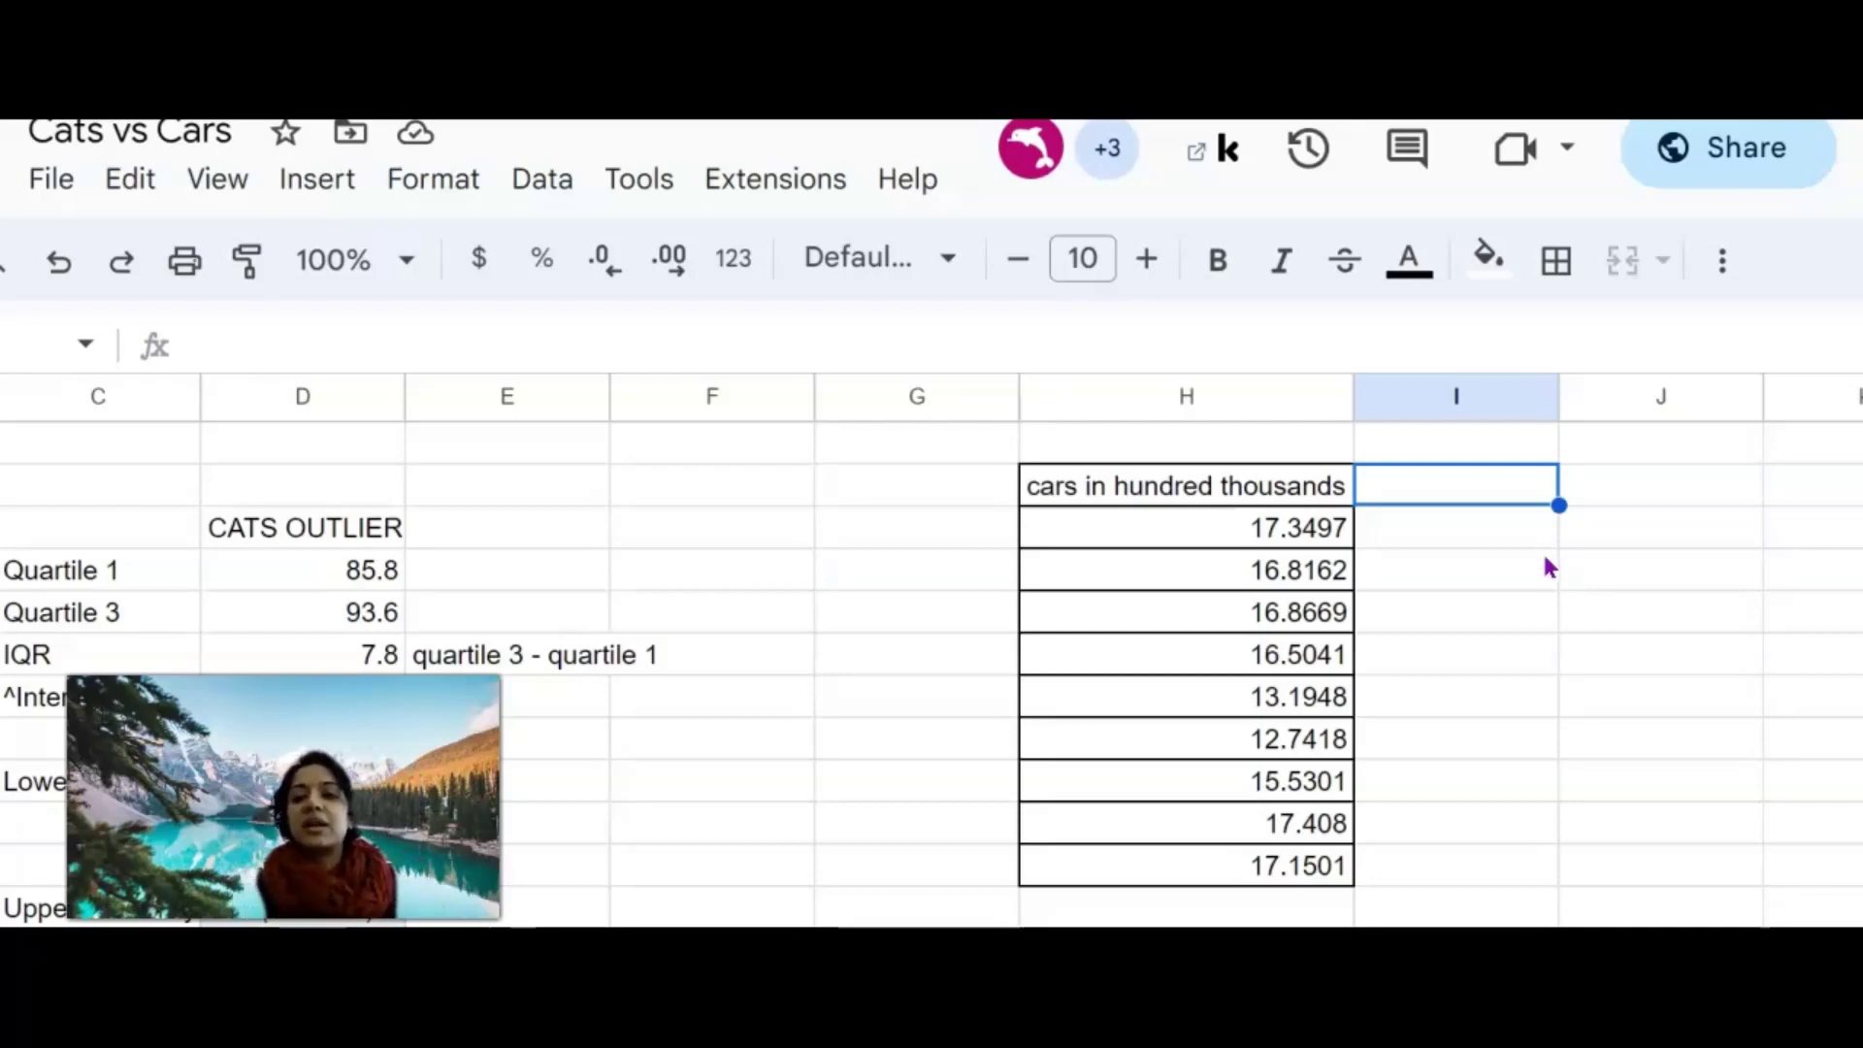
pyautogui.click(1547, 565)
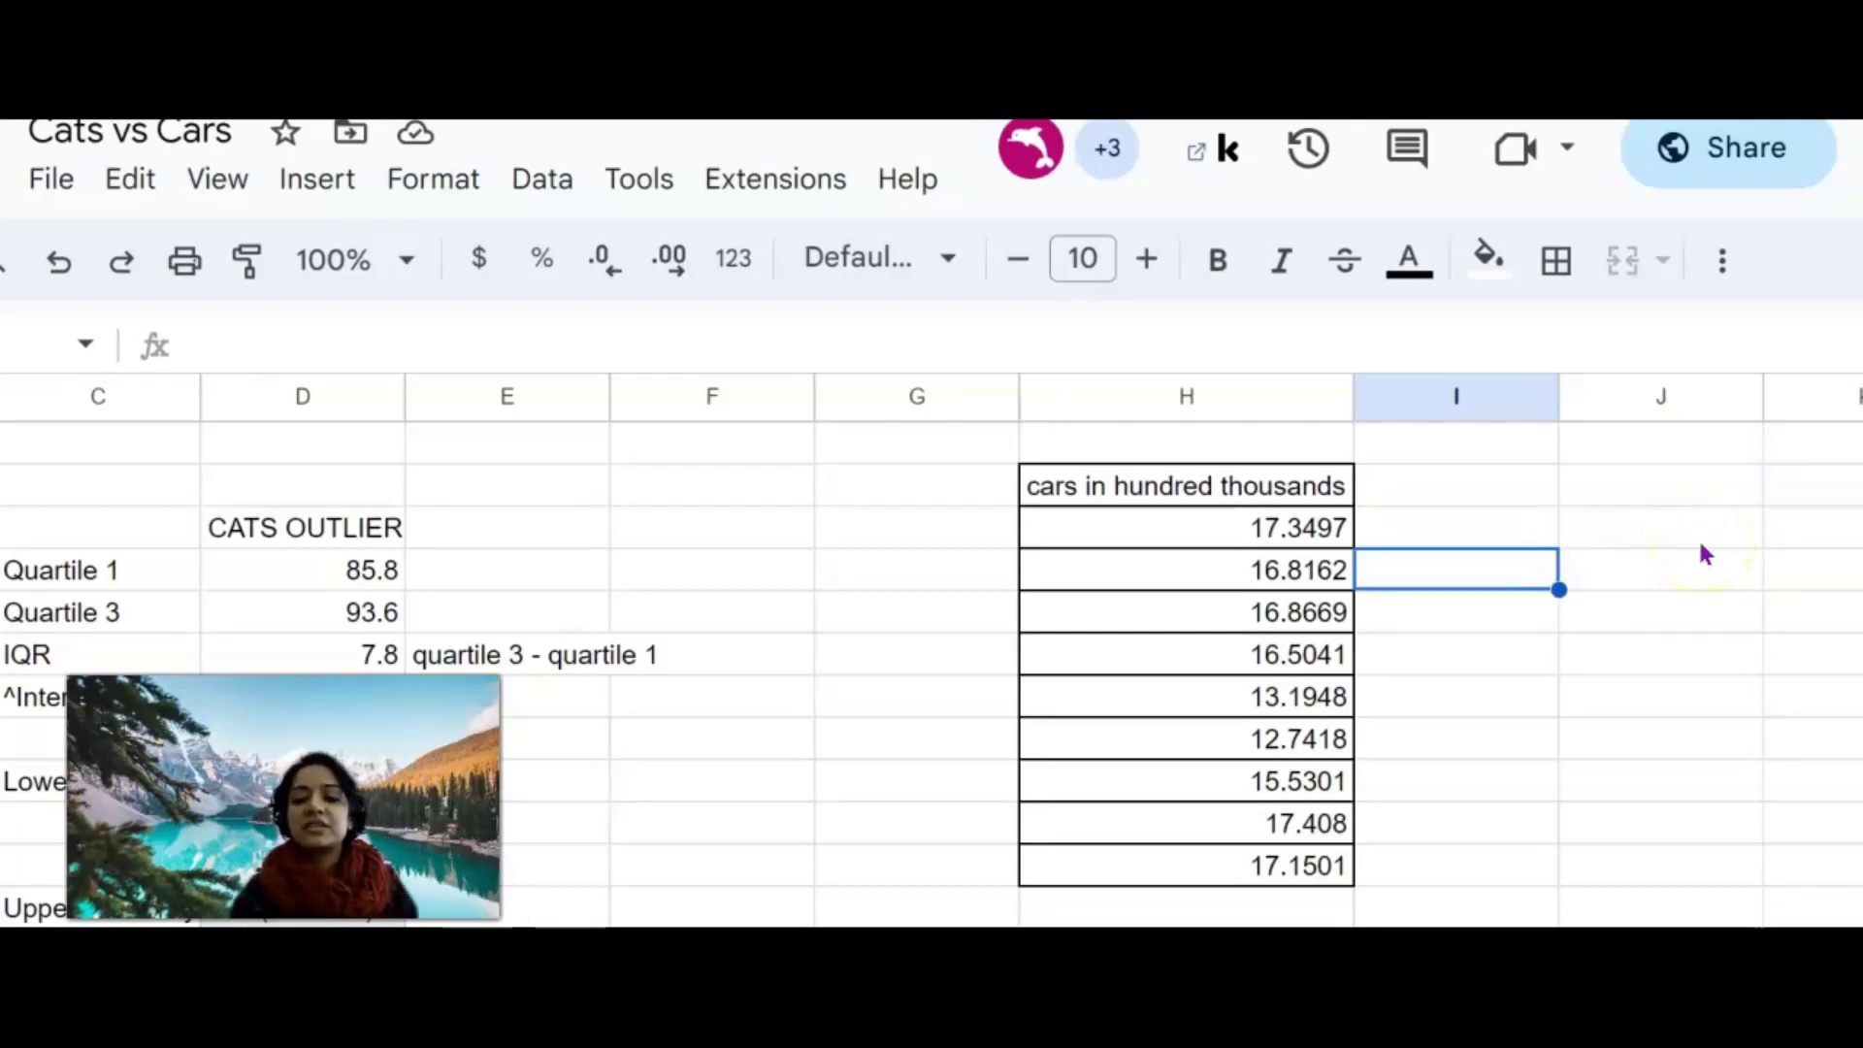
pyautogui.write('Quartile 1')
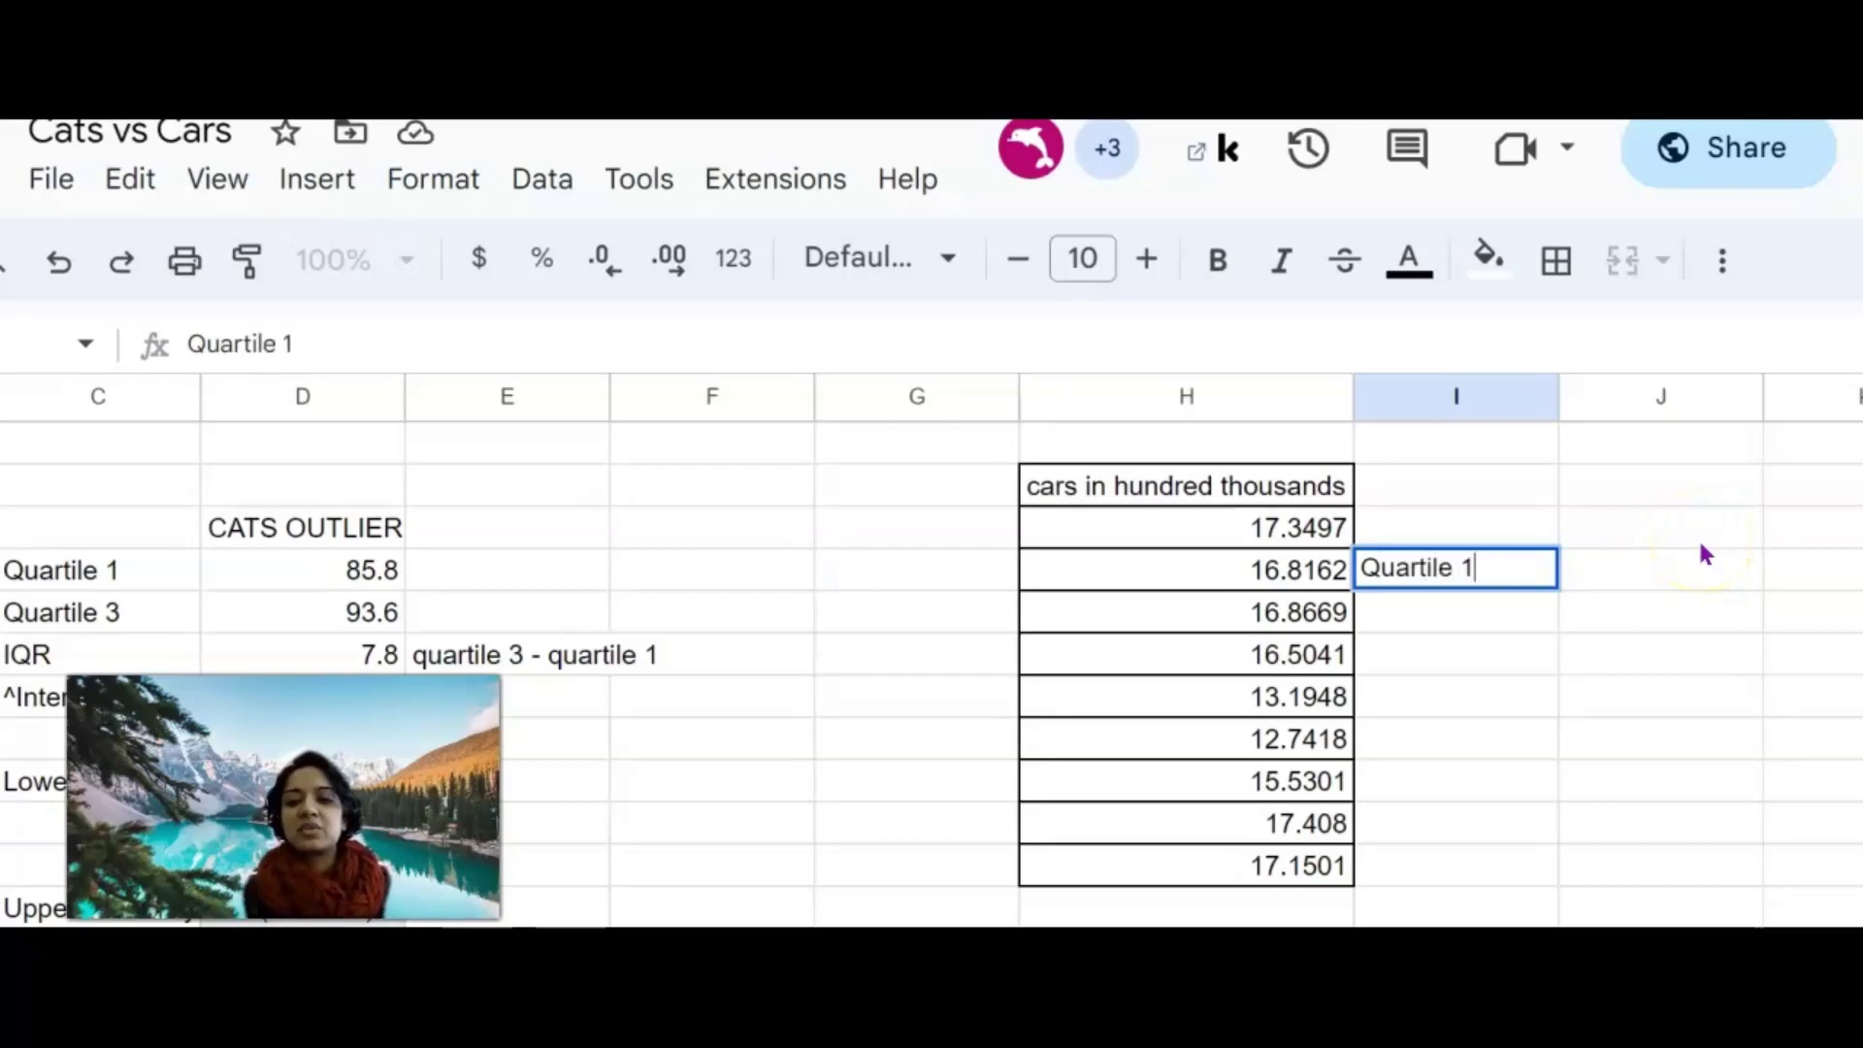
pyautogui.press('Return')
pyautogui.write('Quar')
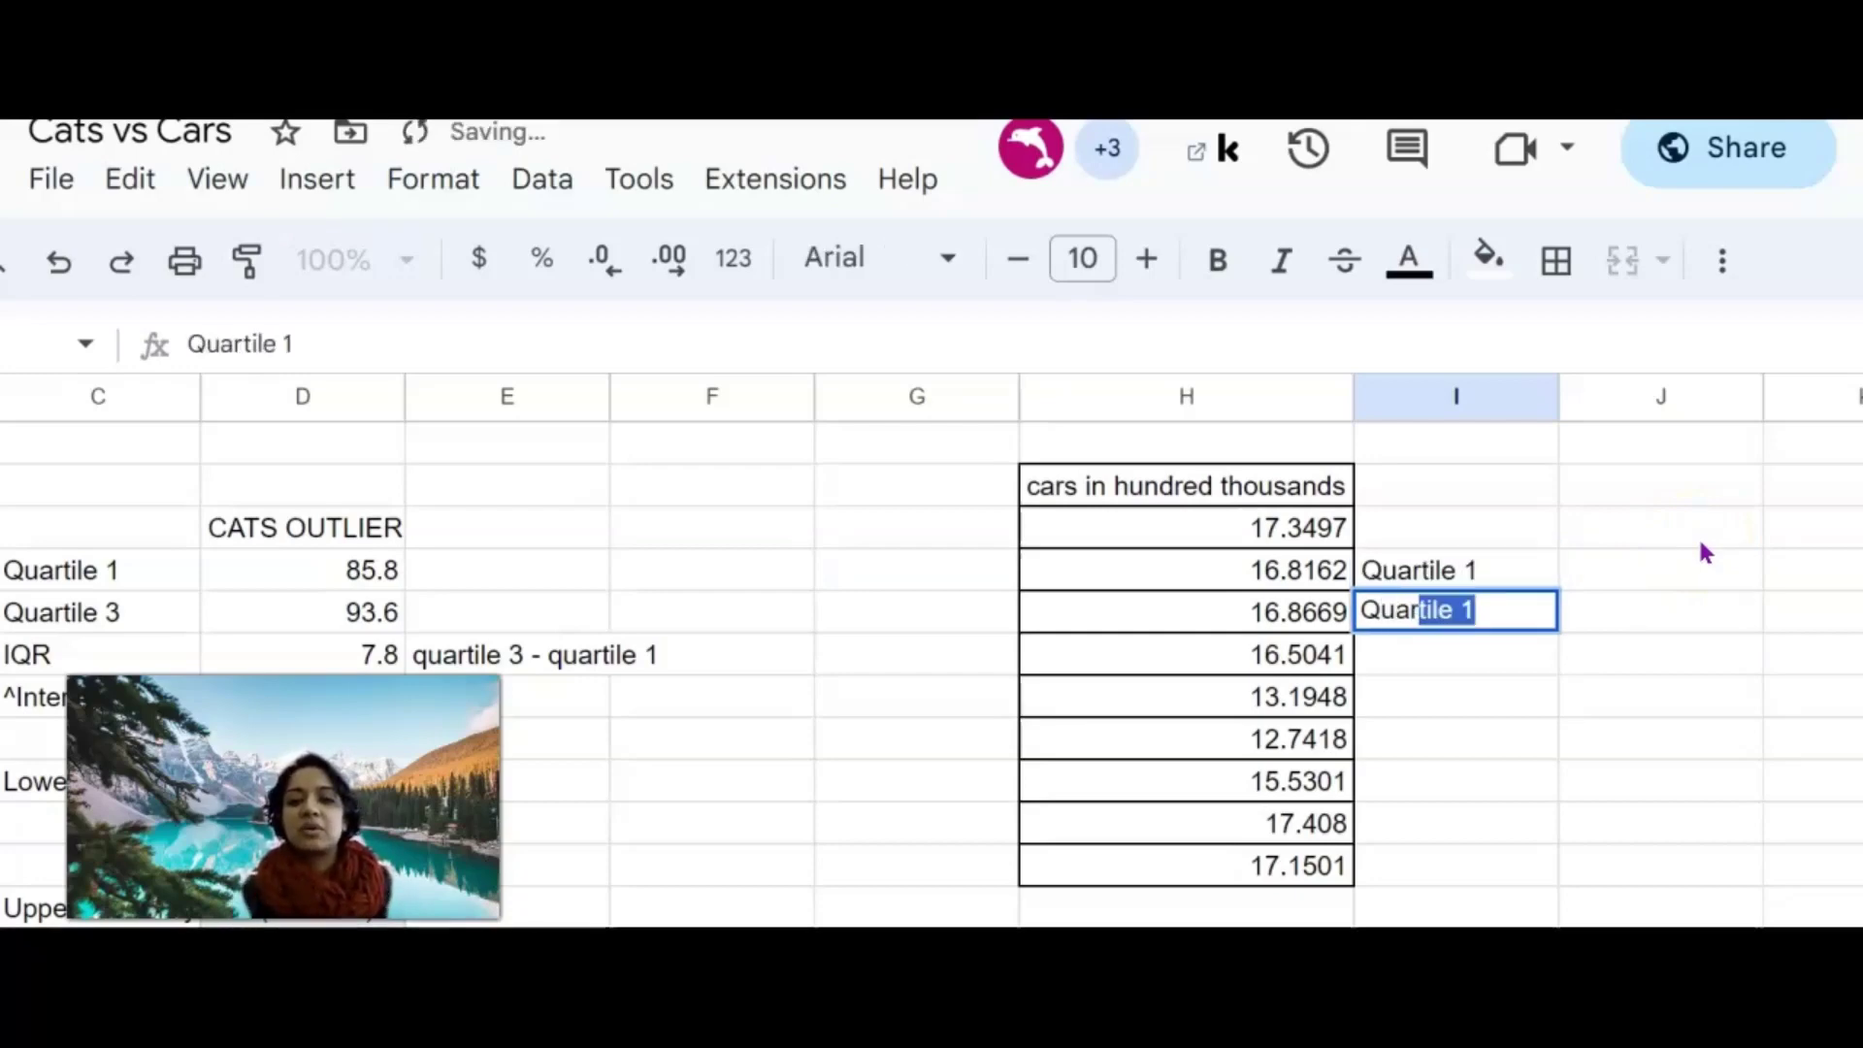
pyautogui.write('tile 3')
pyautogui.press('Return')
# Step: Add the 'IQR', 'Lower Bound' and 'Upper Bound' labels below them
pyautogui.write('IQR')
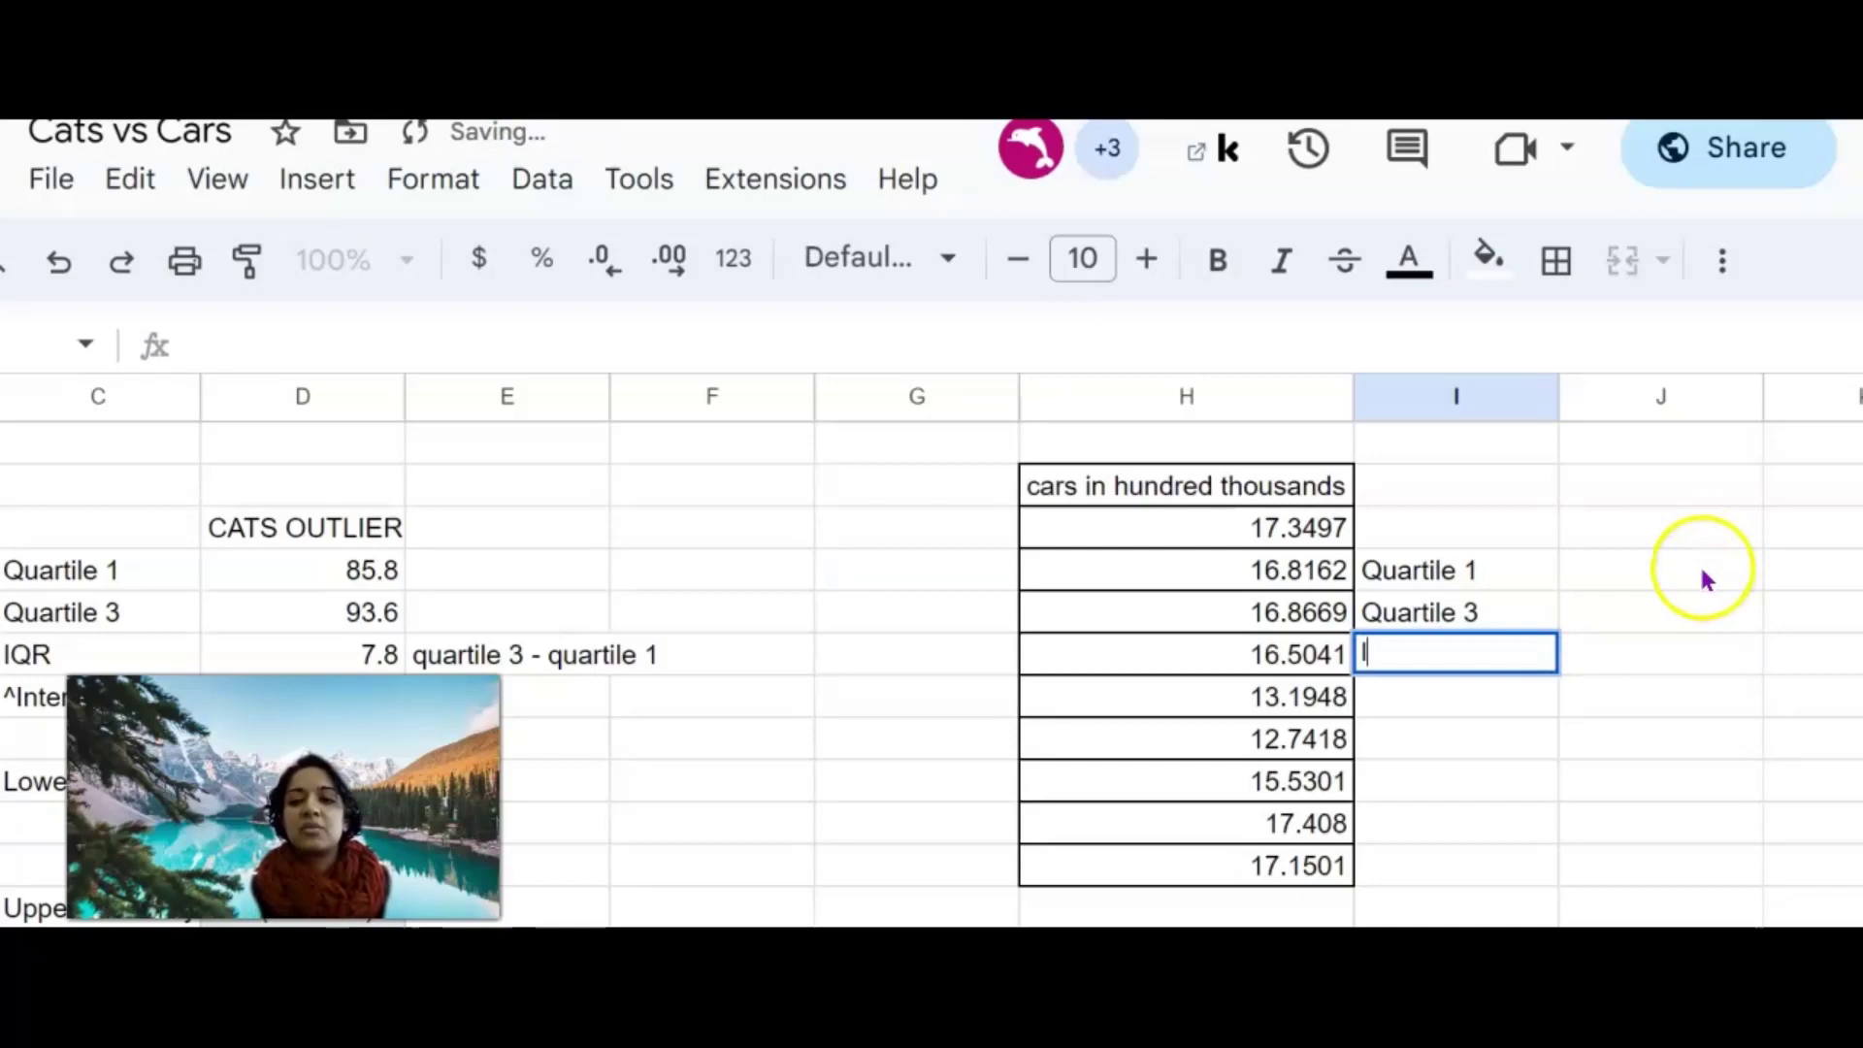
pyautogui.press('Return')
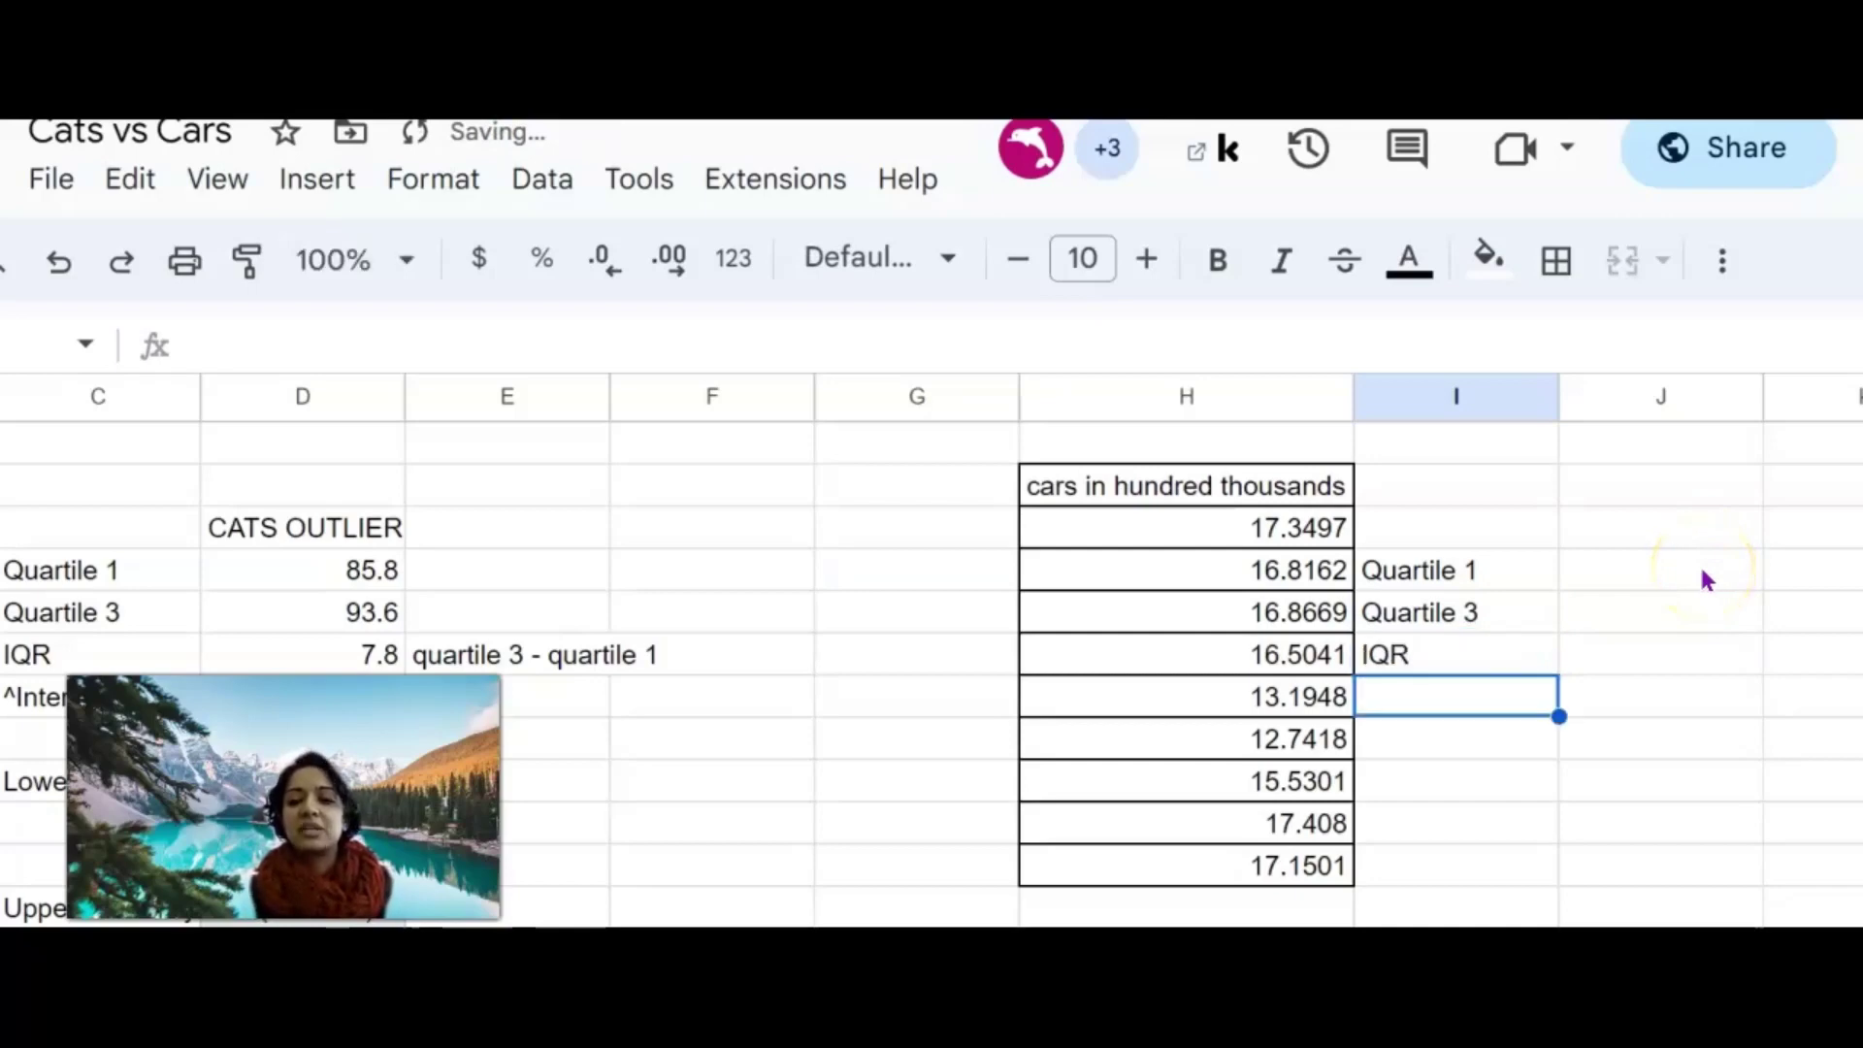
pyautogui.write('Lower B')
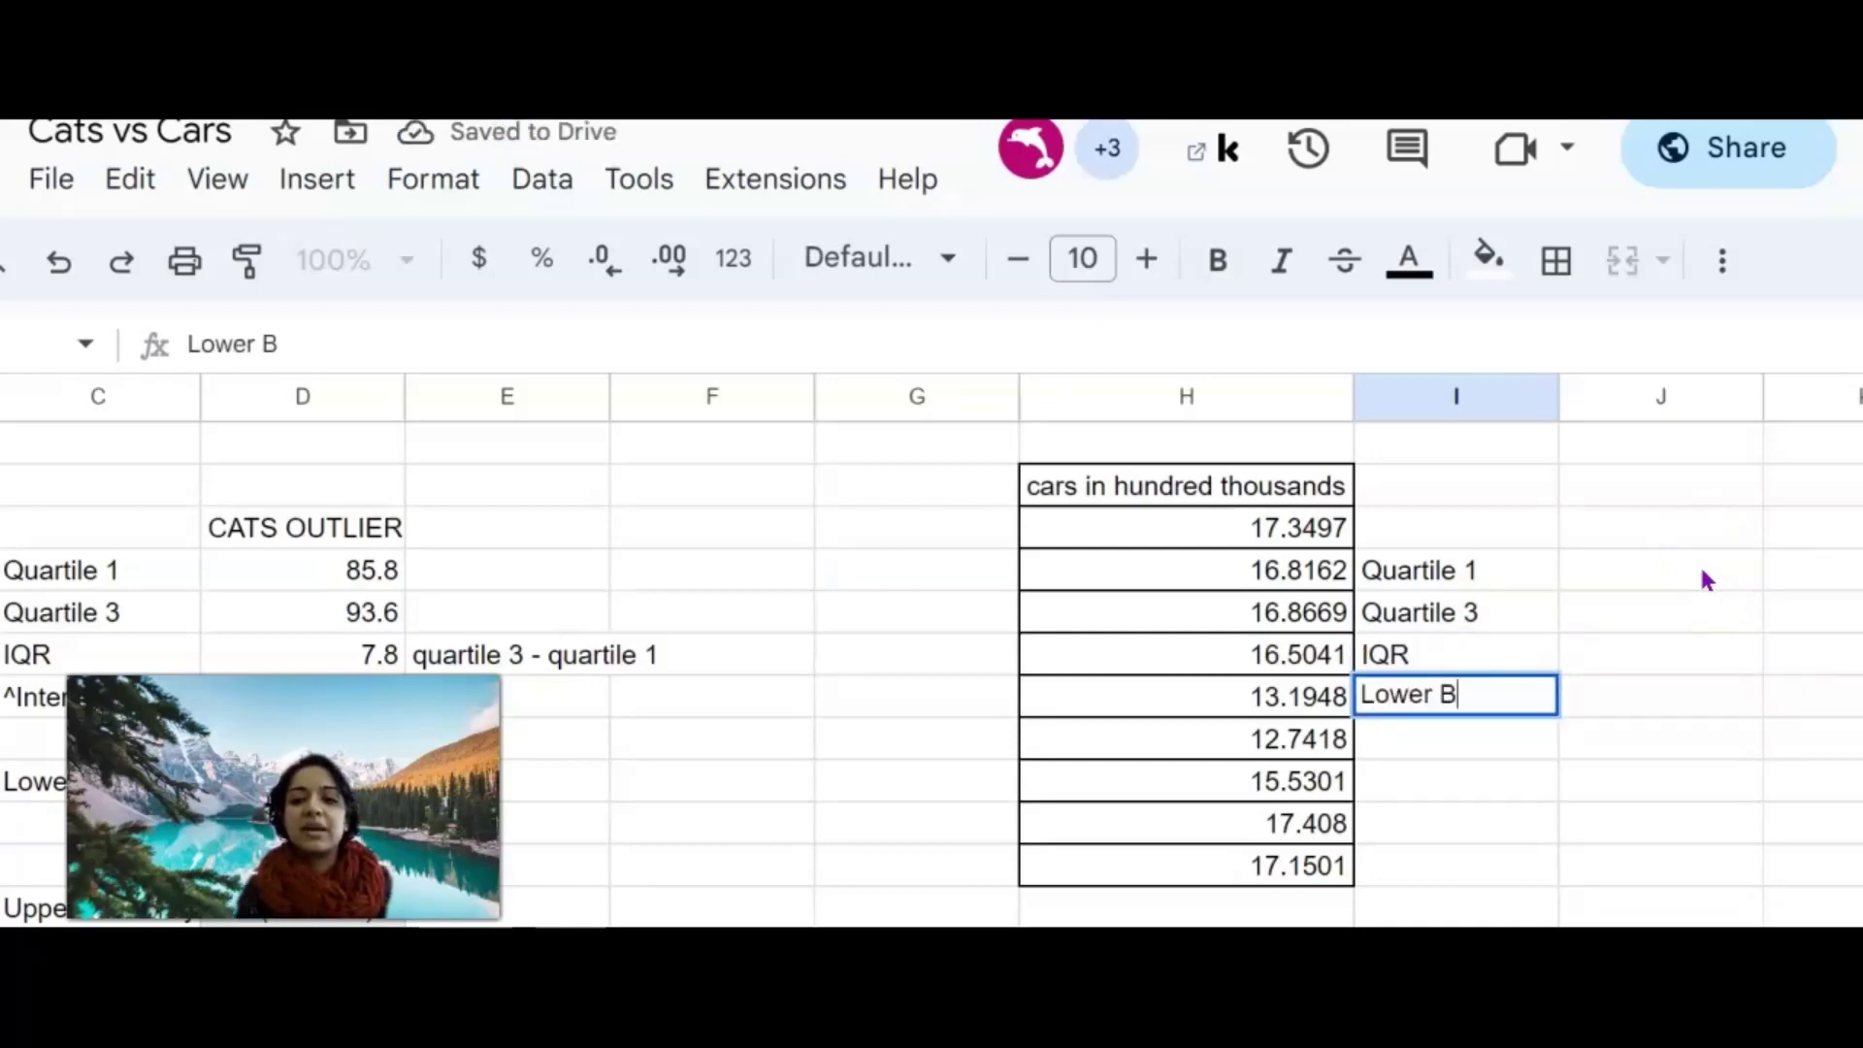
pyautogui.press('BackSpace')
pyautogui.write('Bound')
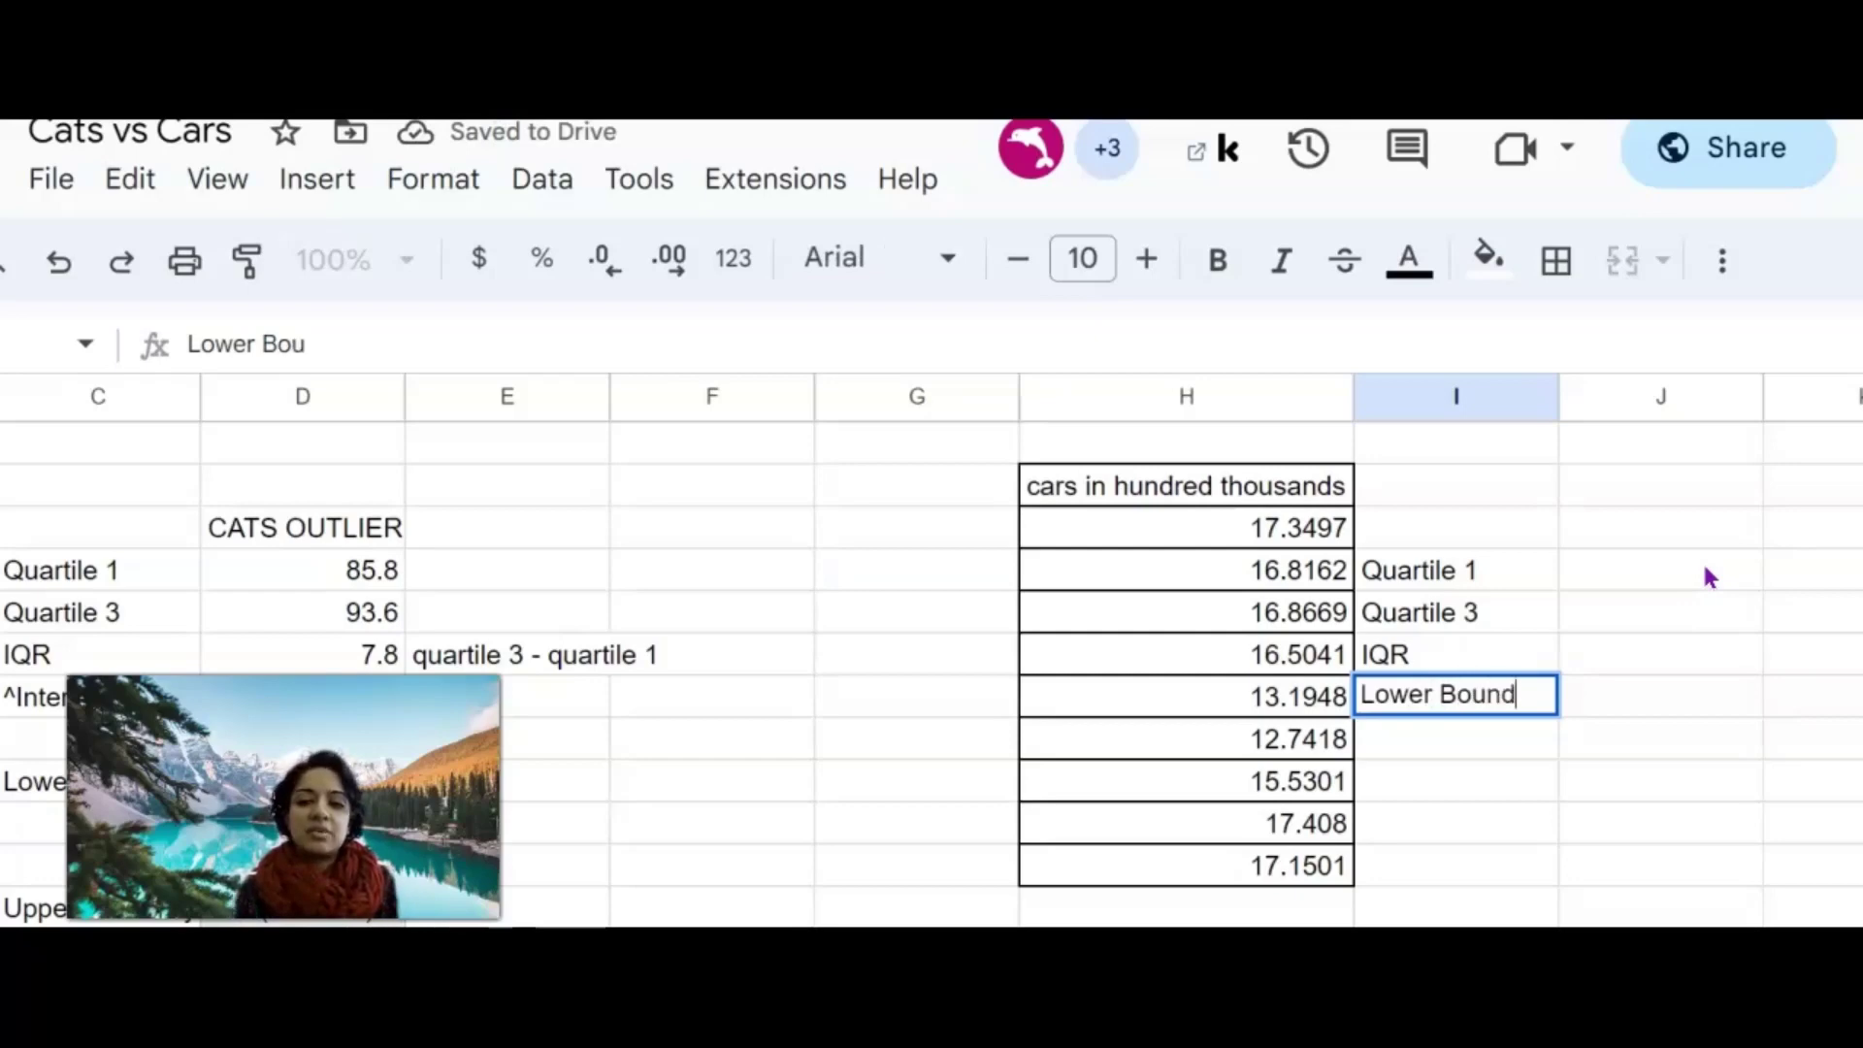
pyautogui.press('Return')
pyautogui.write('Upper Bo')
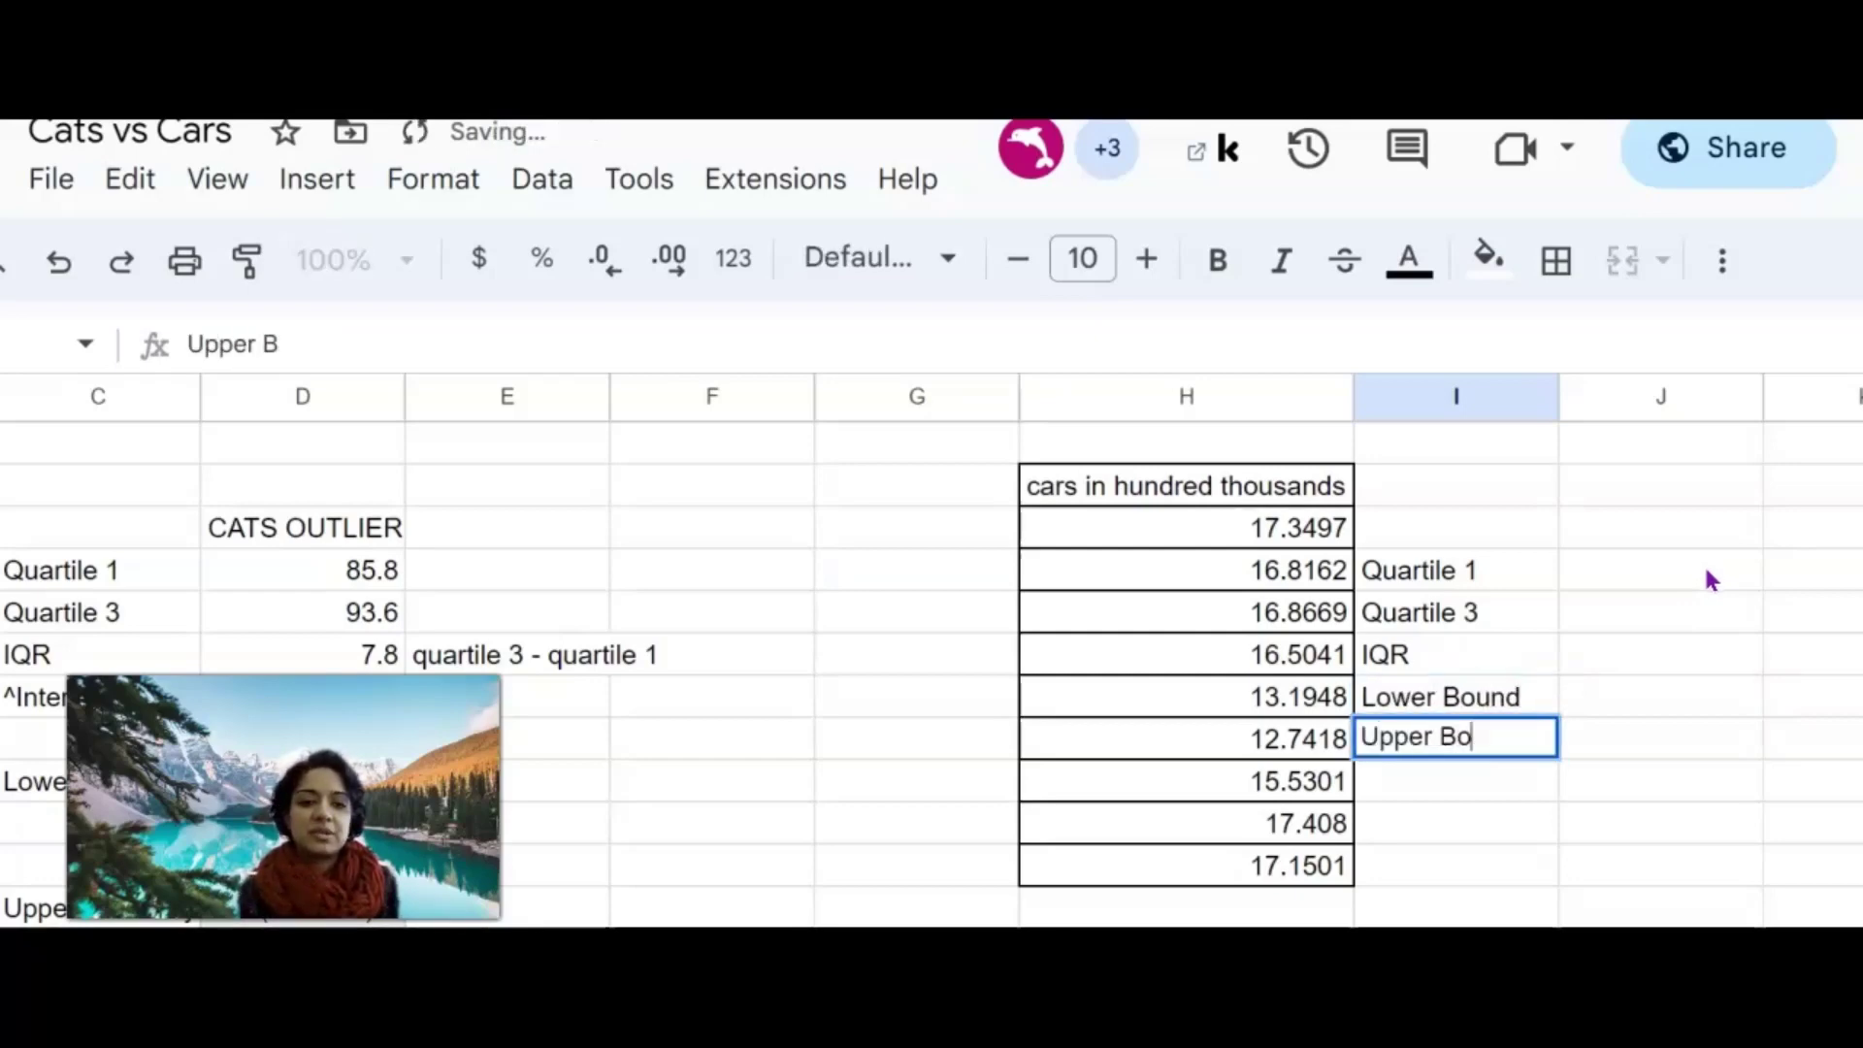
pyautogui.write('und')
# Step: Enter =QUARTILE(H15:H23,1) beside Quartile 1, giving 15.5301
pyautogui.click(1709, 576)
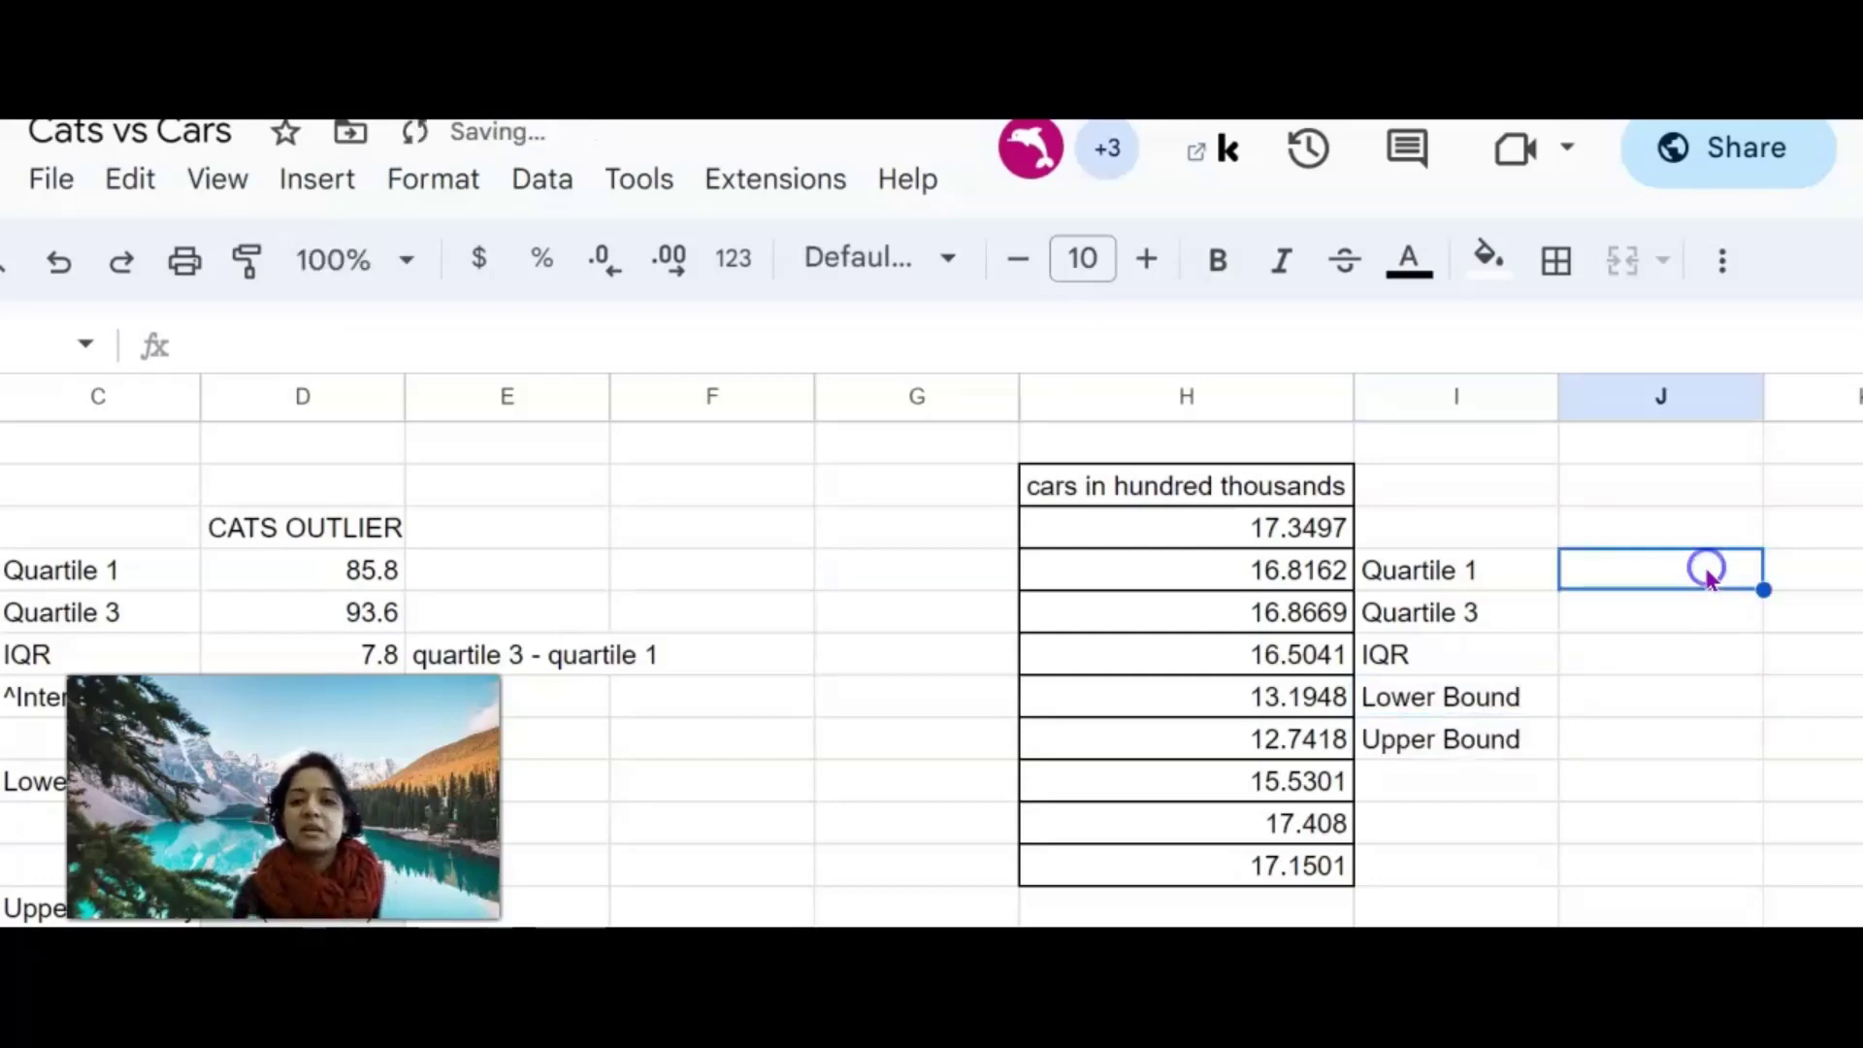
pyautogui.write('=')
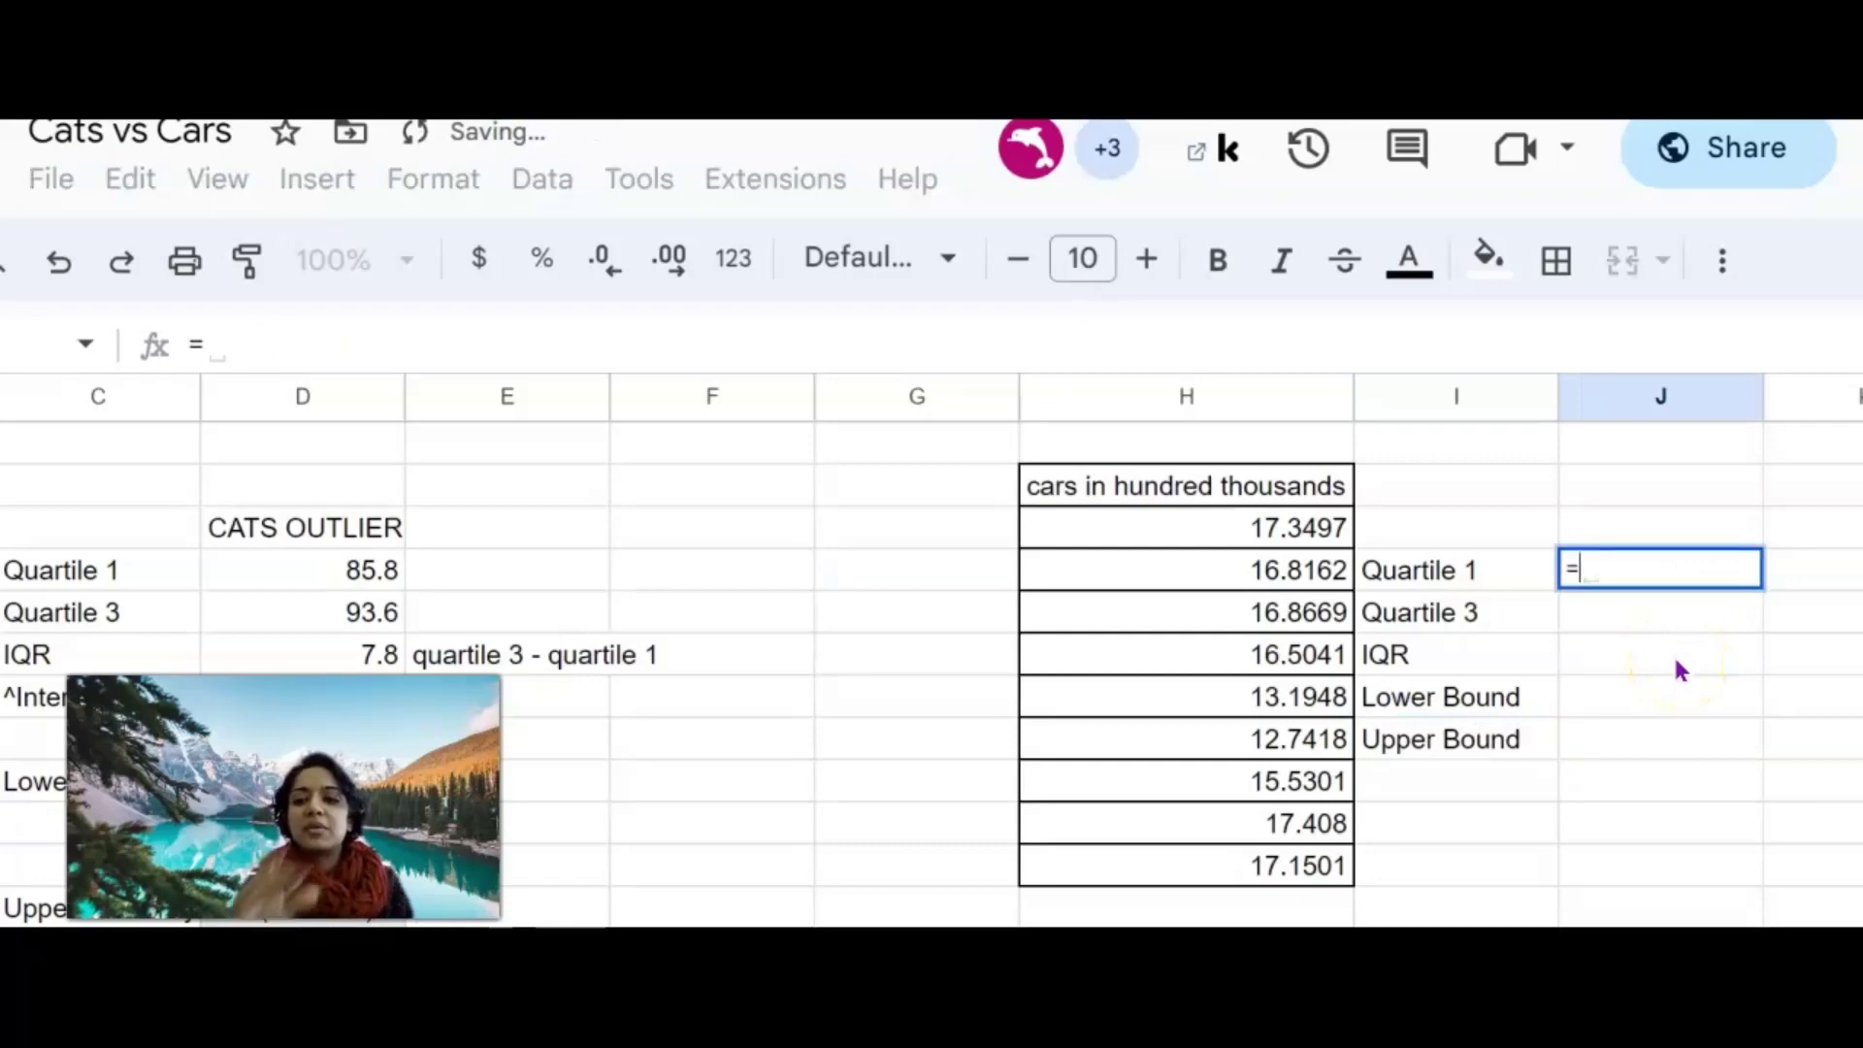
pyautogui.write('qua')
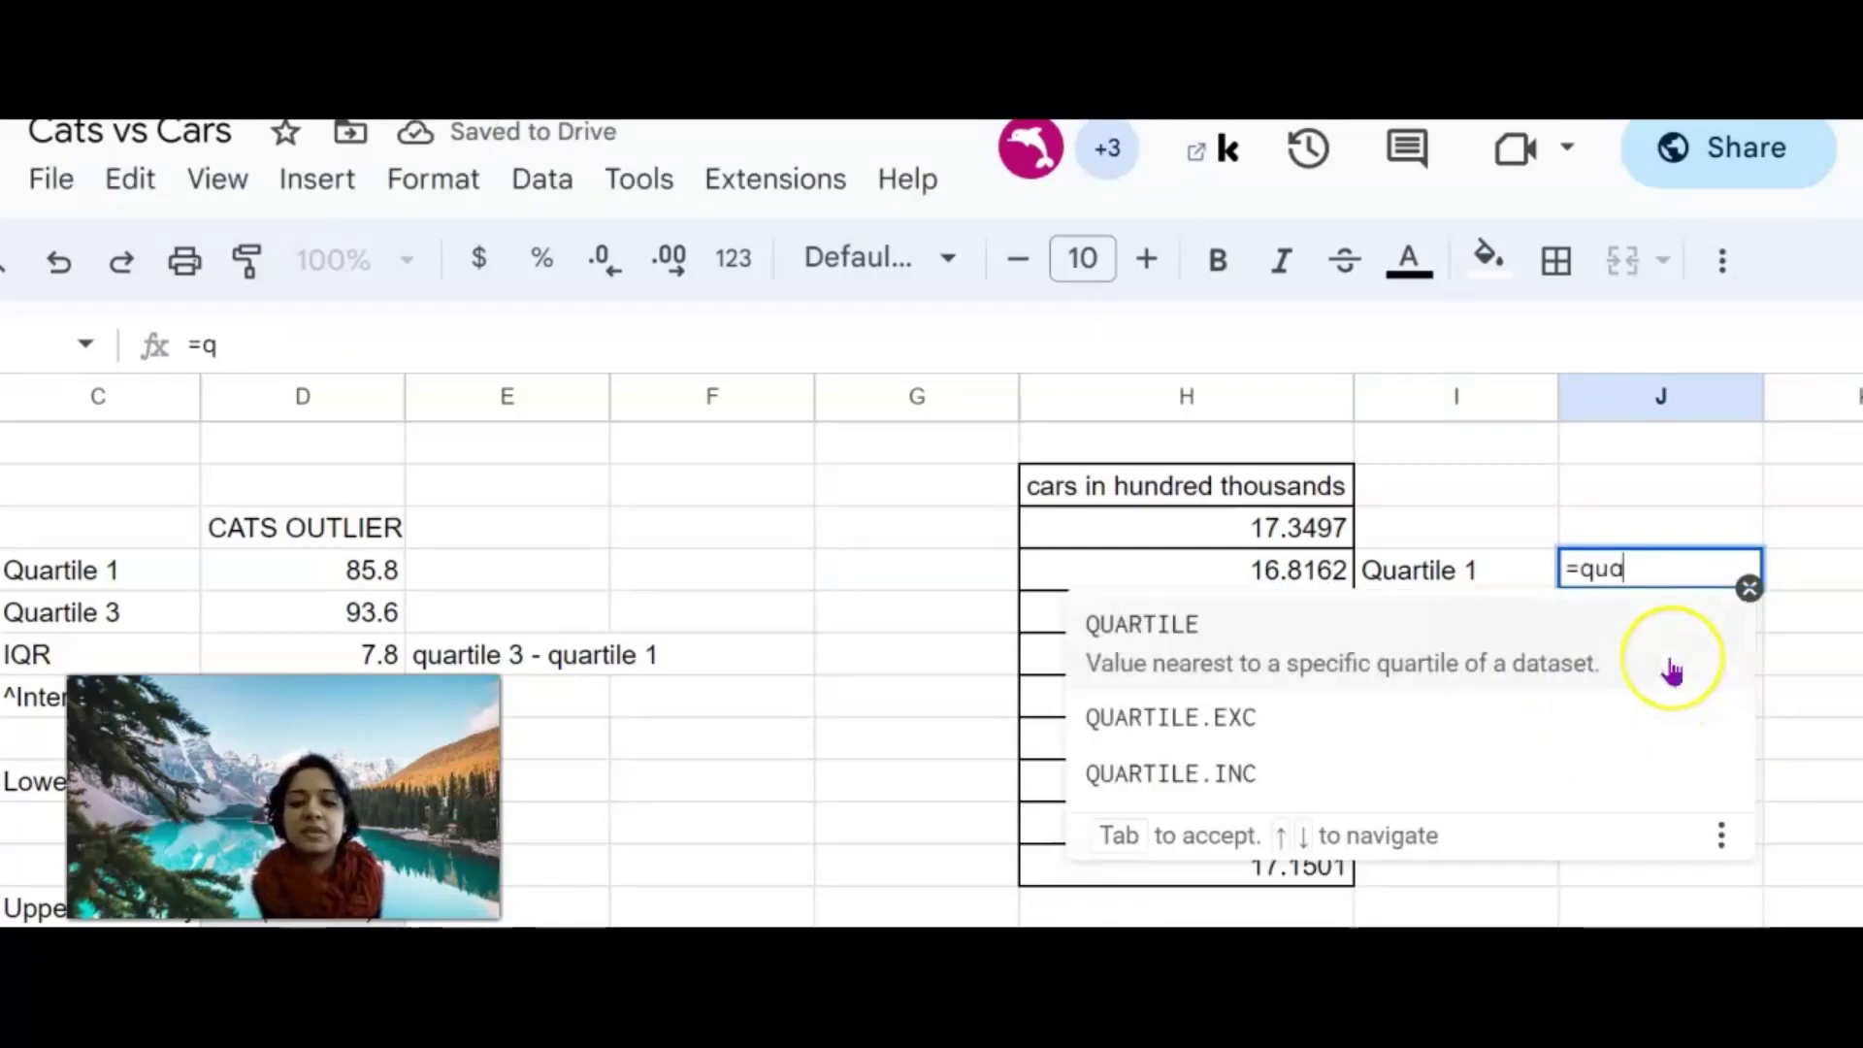
pyautogui.write('rtile(')
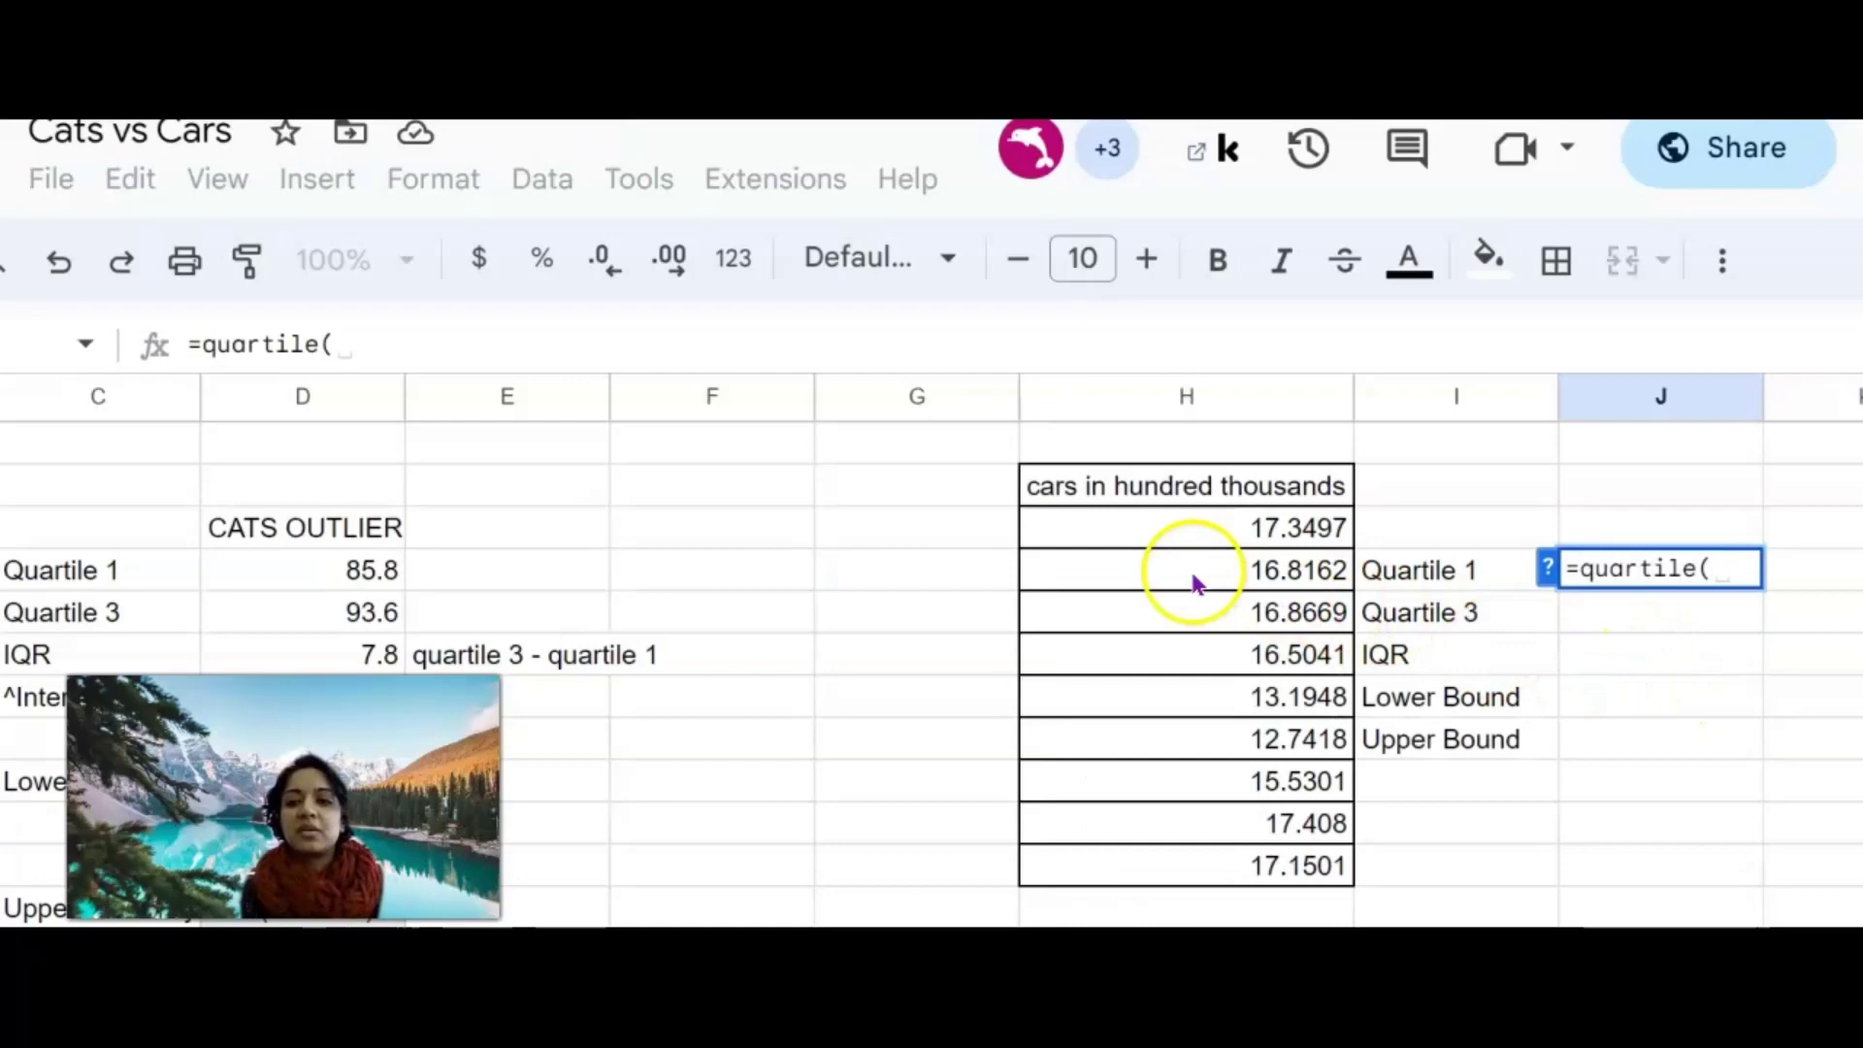
pyautogui.moveTo(1194, 527); pyautogui.dragTo(1189, 859)
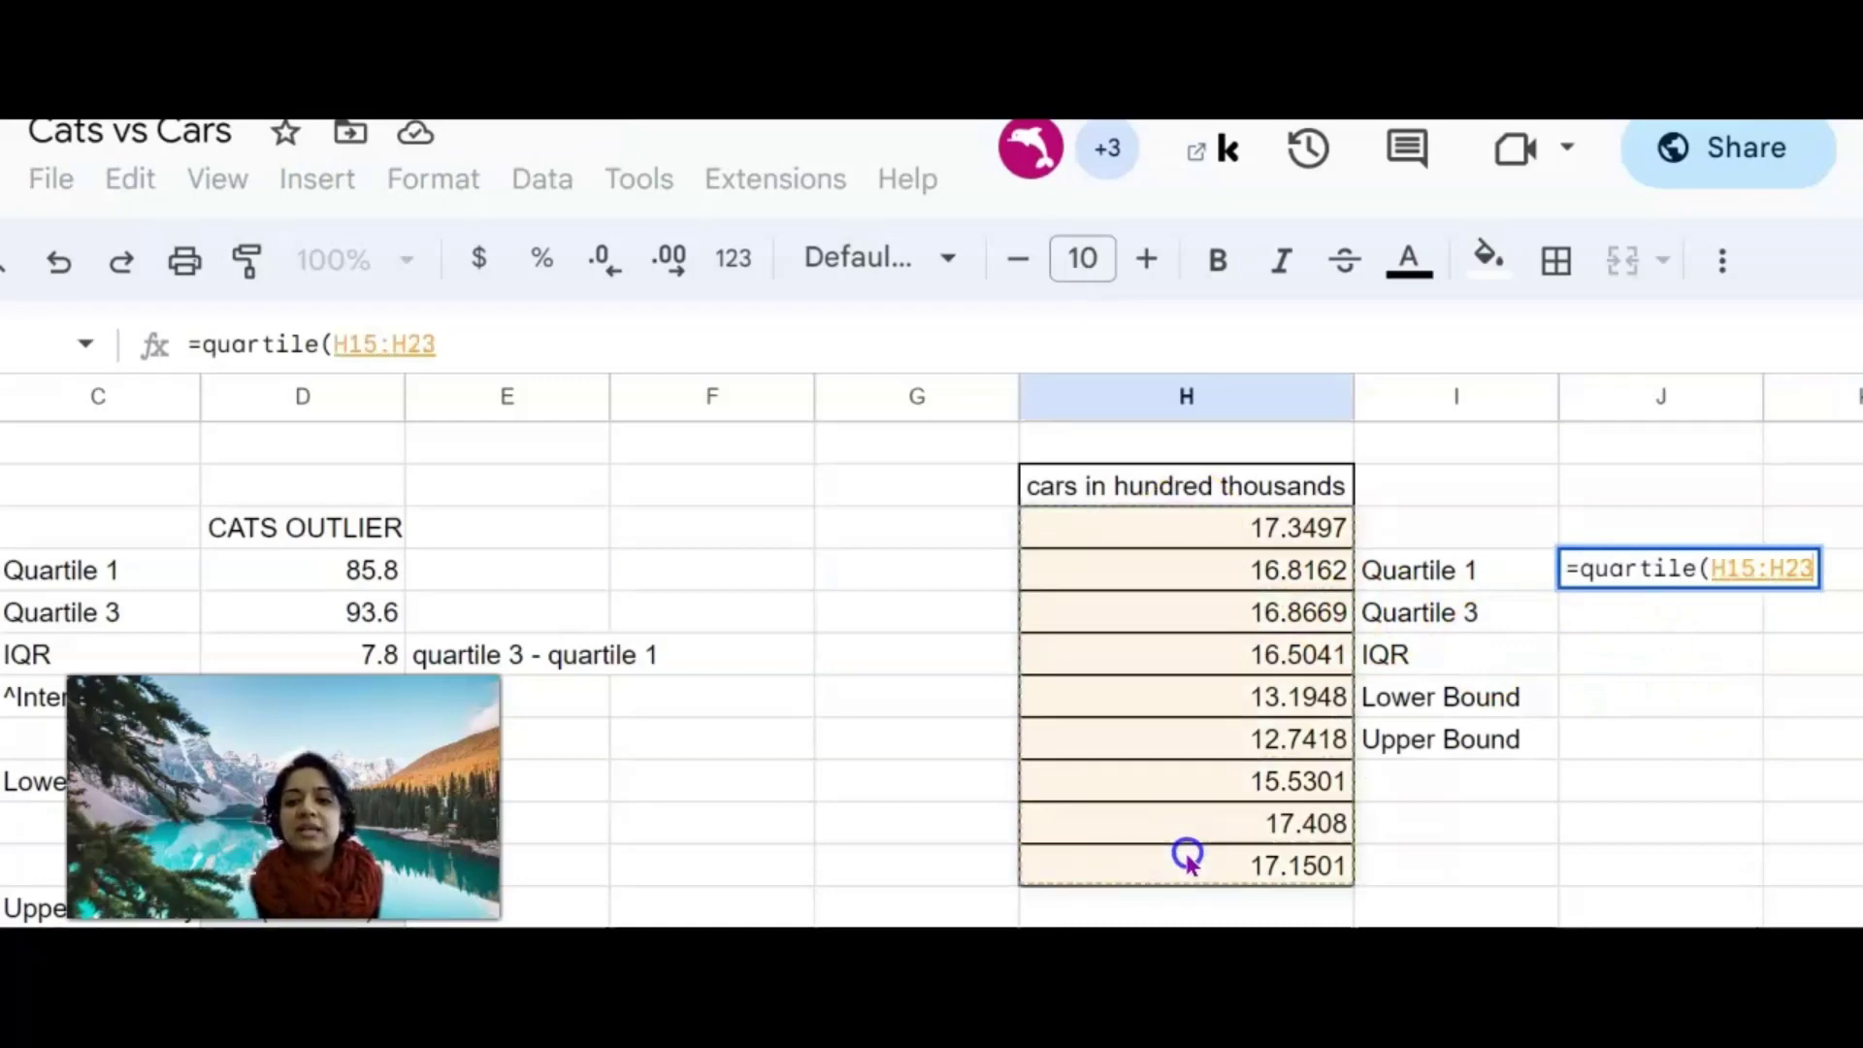
pyautogui.write(',1')
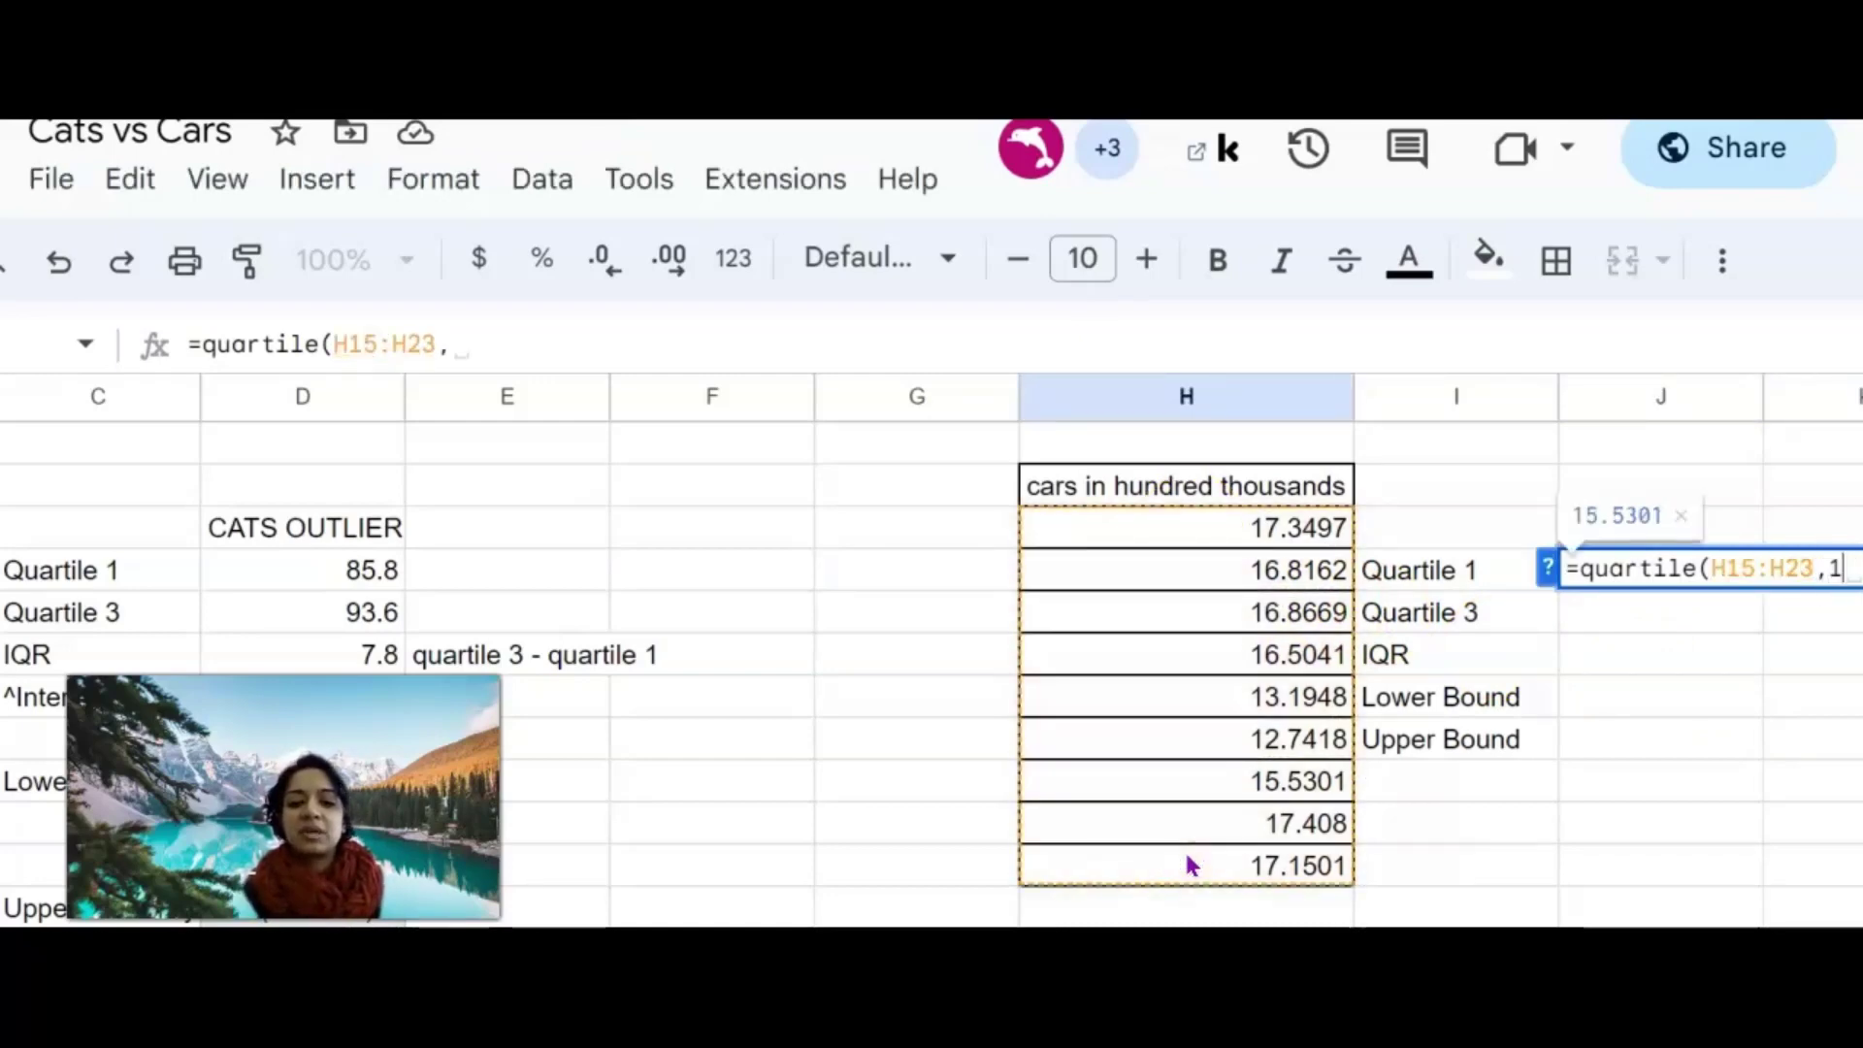
pyautogui.write(')')
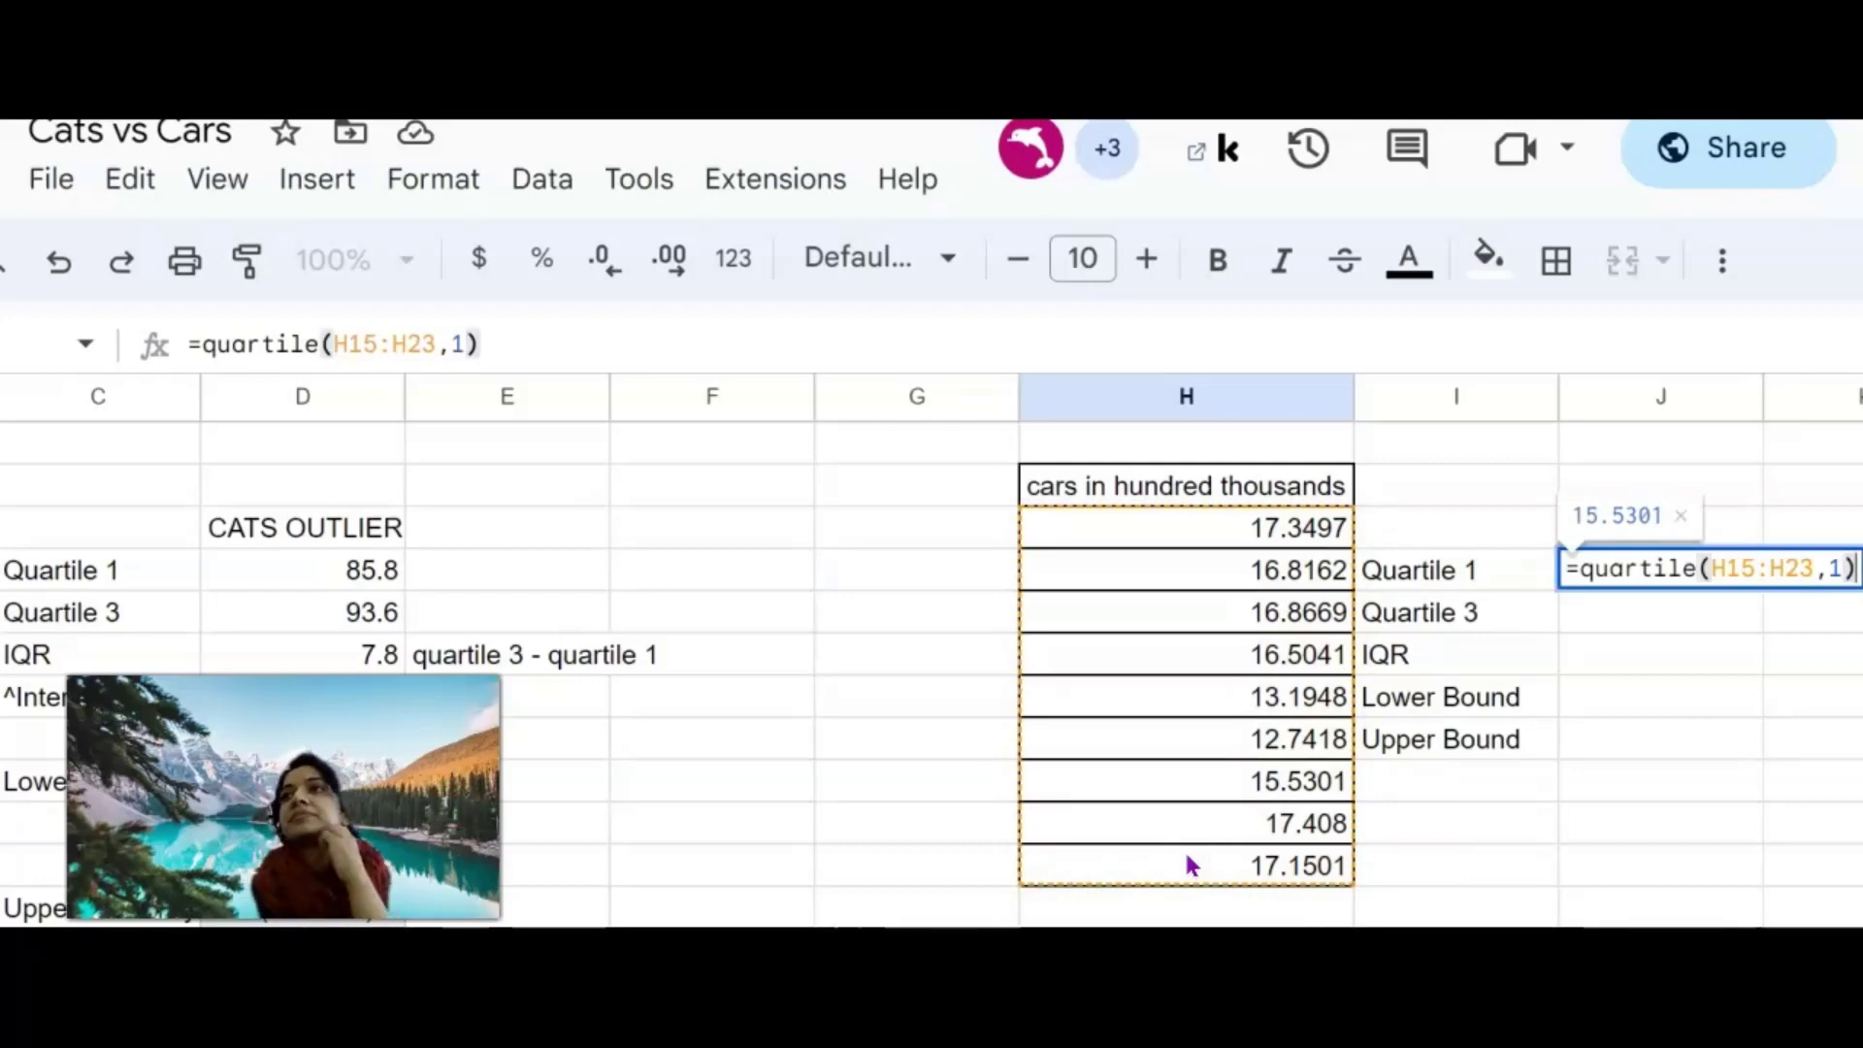
pyautogui.press('Return')
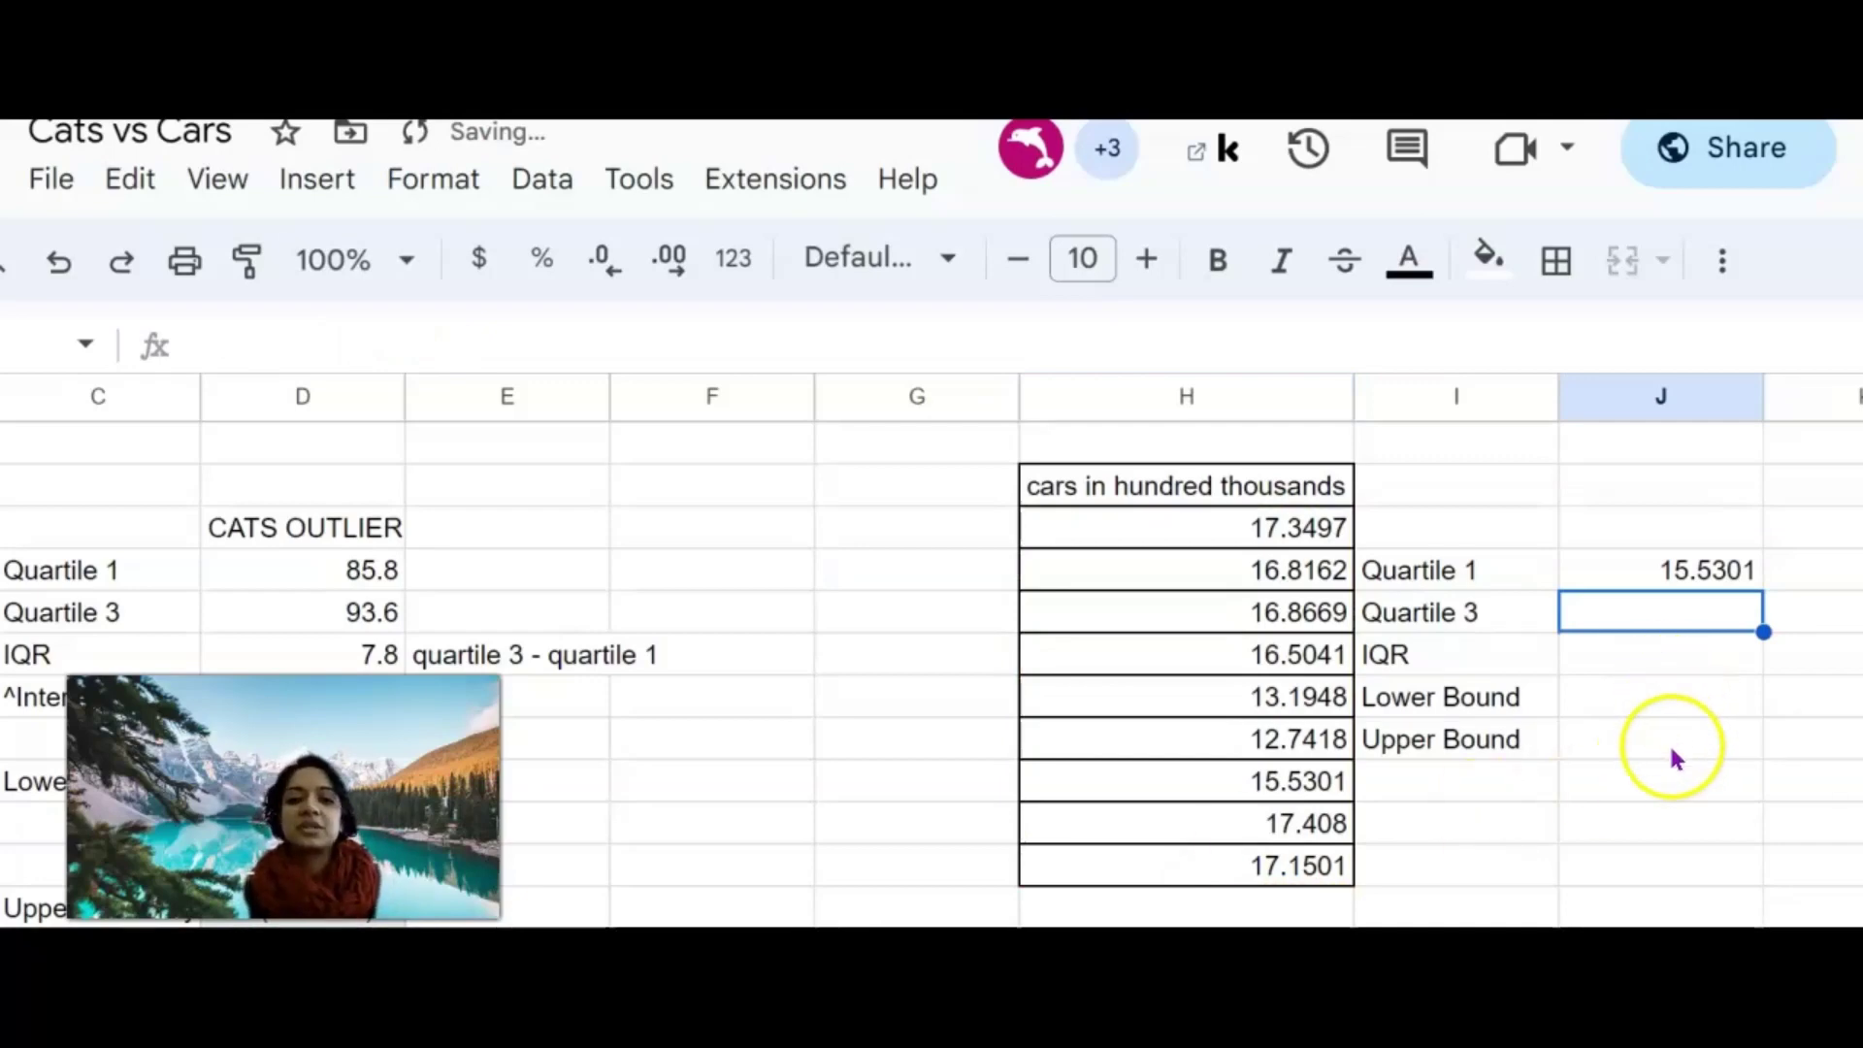
# Step: Enter =QUARTILE(H15:H23,3) beside Quartile 3, giving 17.1501
pyautogui.write('=')
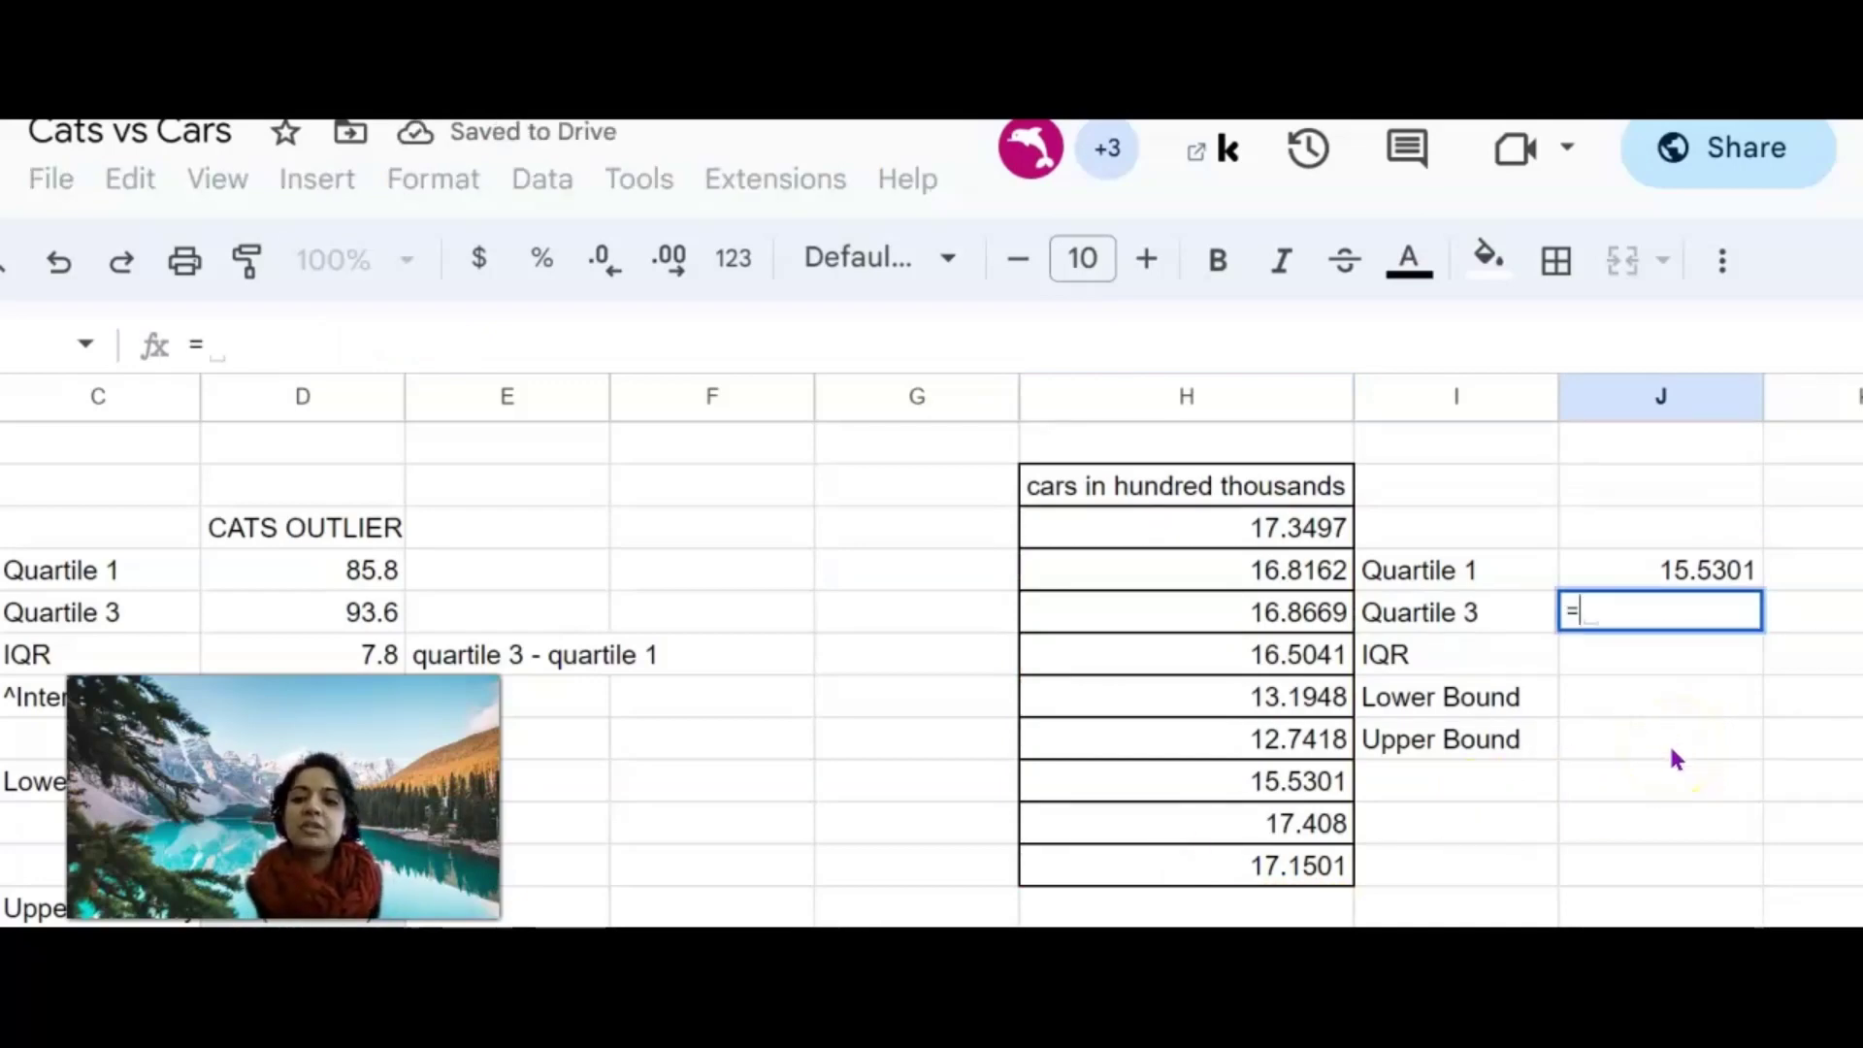
pyautogui.write('quartile(')
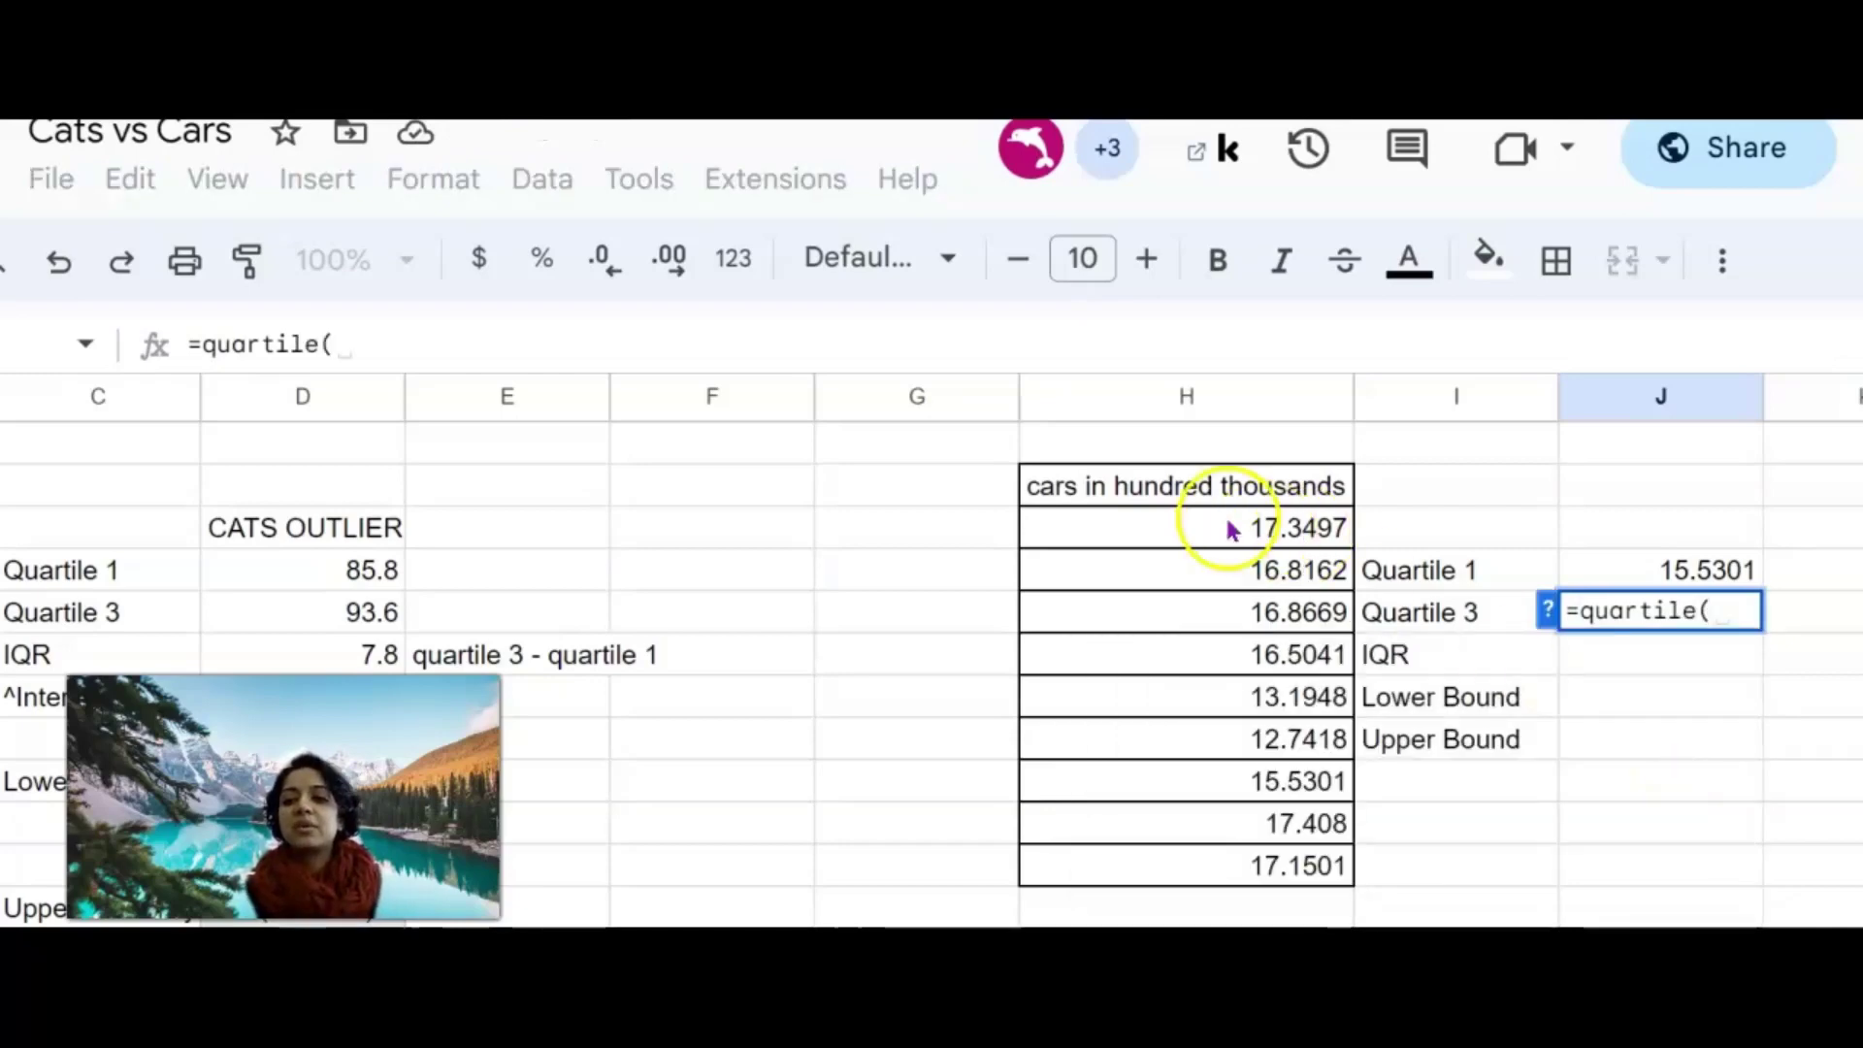
pyautogui.moveTo(1227, 529); pyautogui.dragTo(1251, 863)
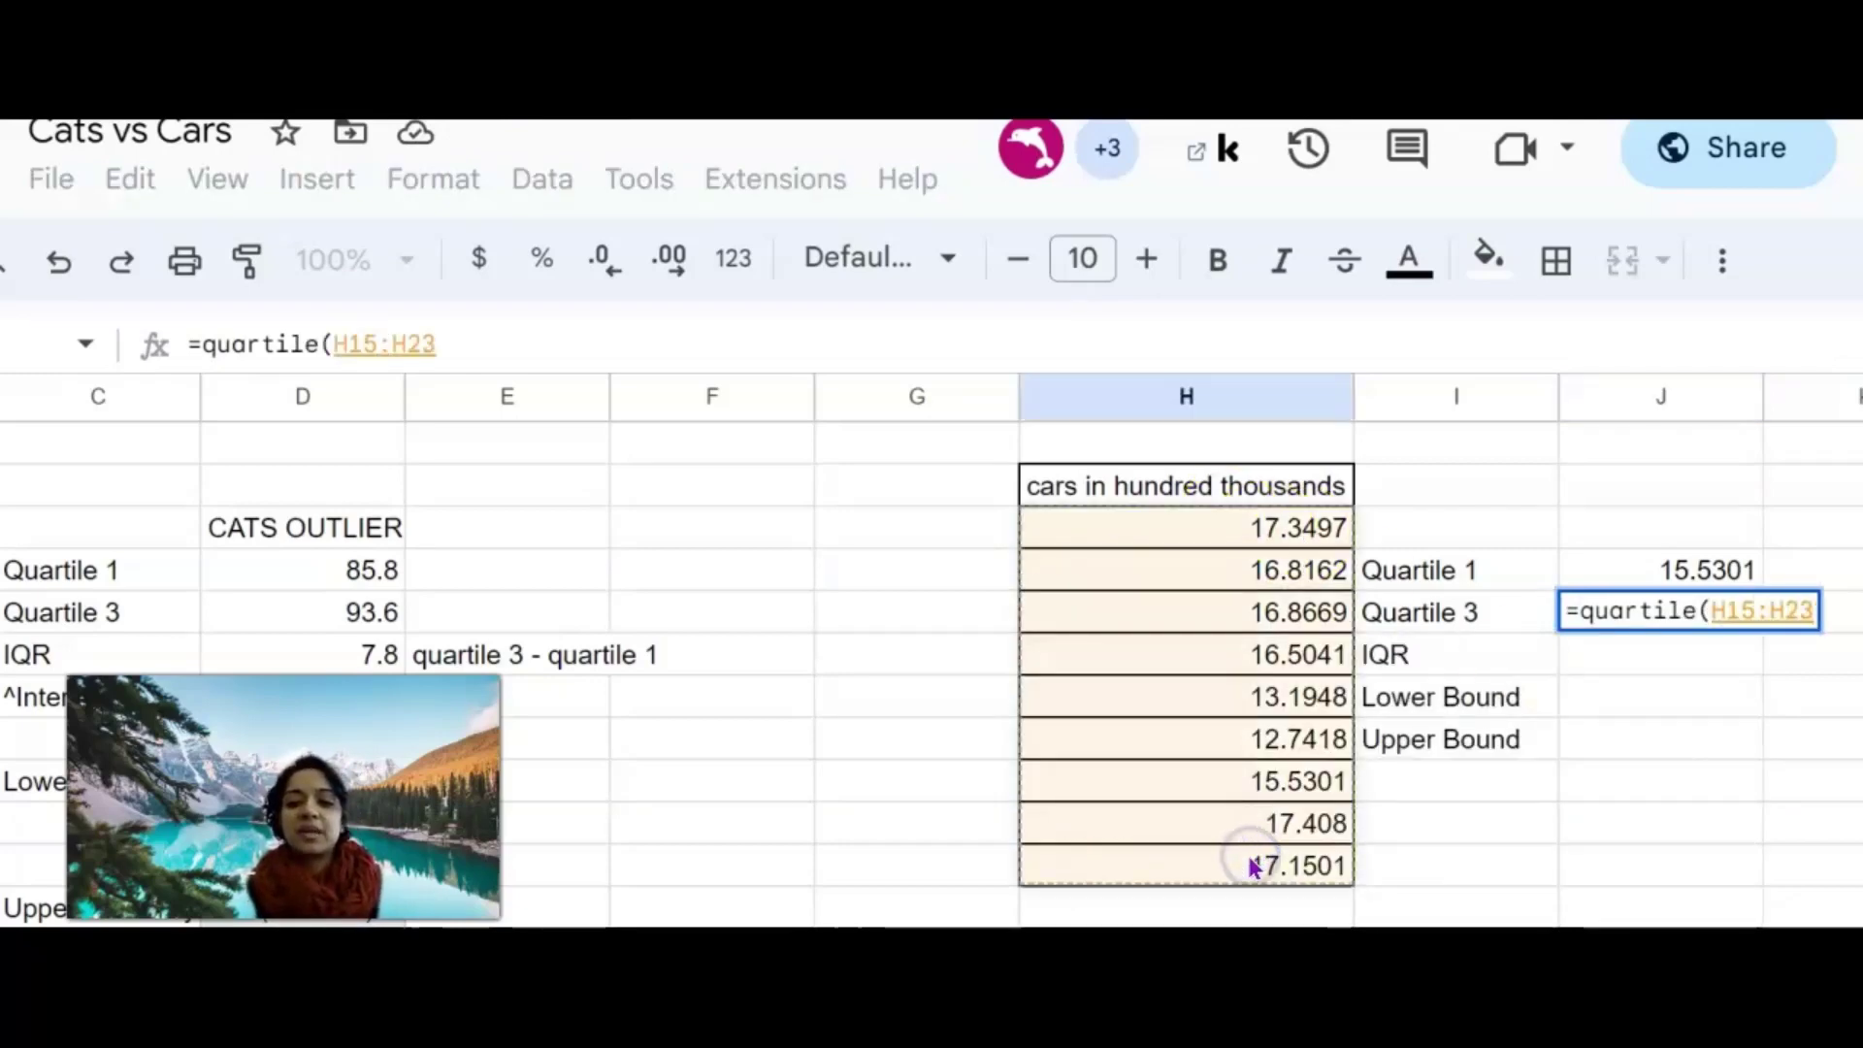
pyautogui.write(',3)')
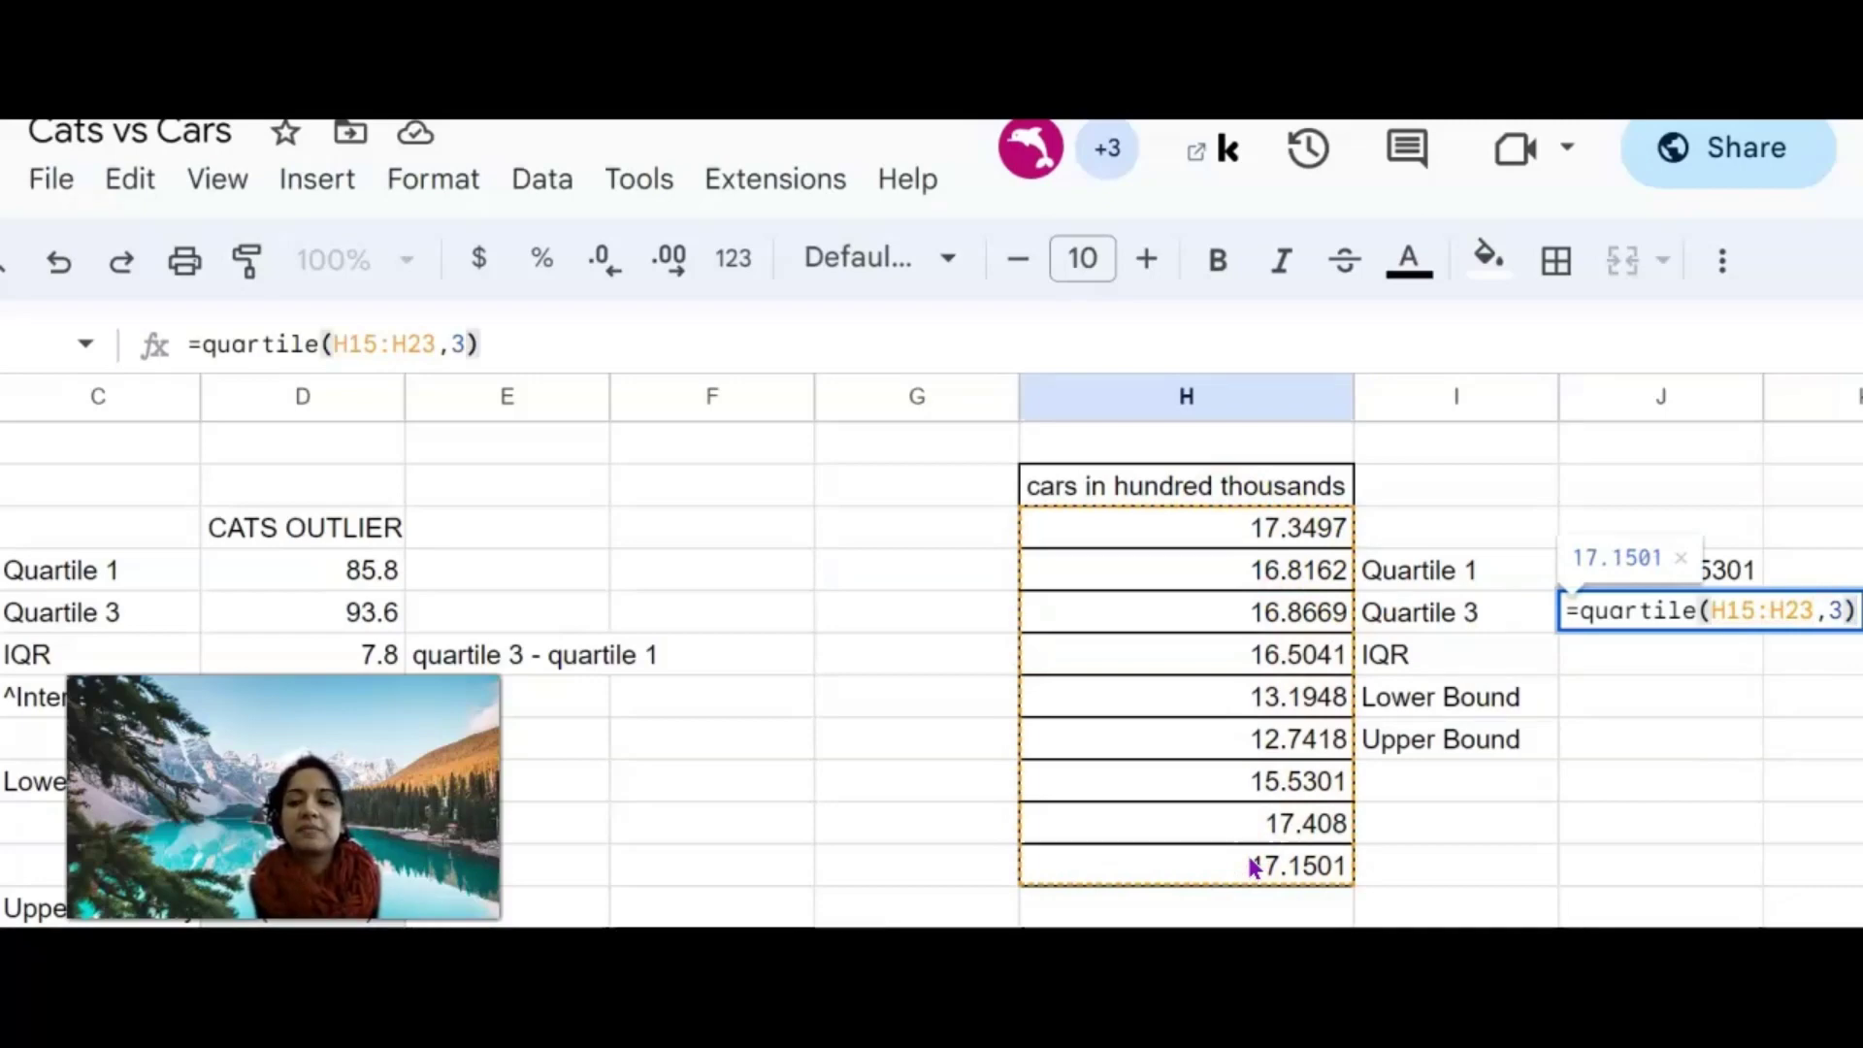
pyautogui.press('Return')
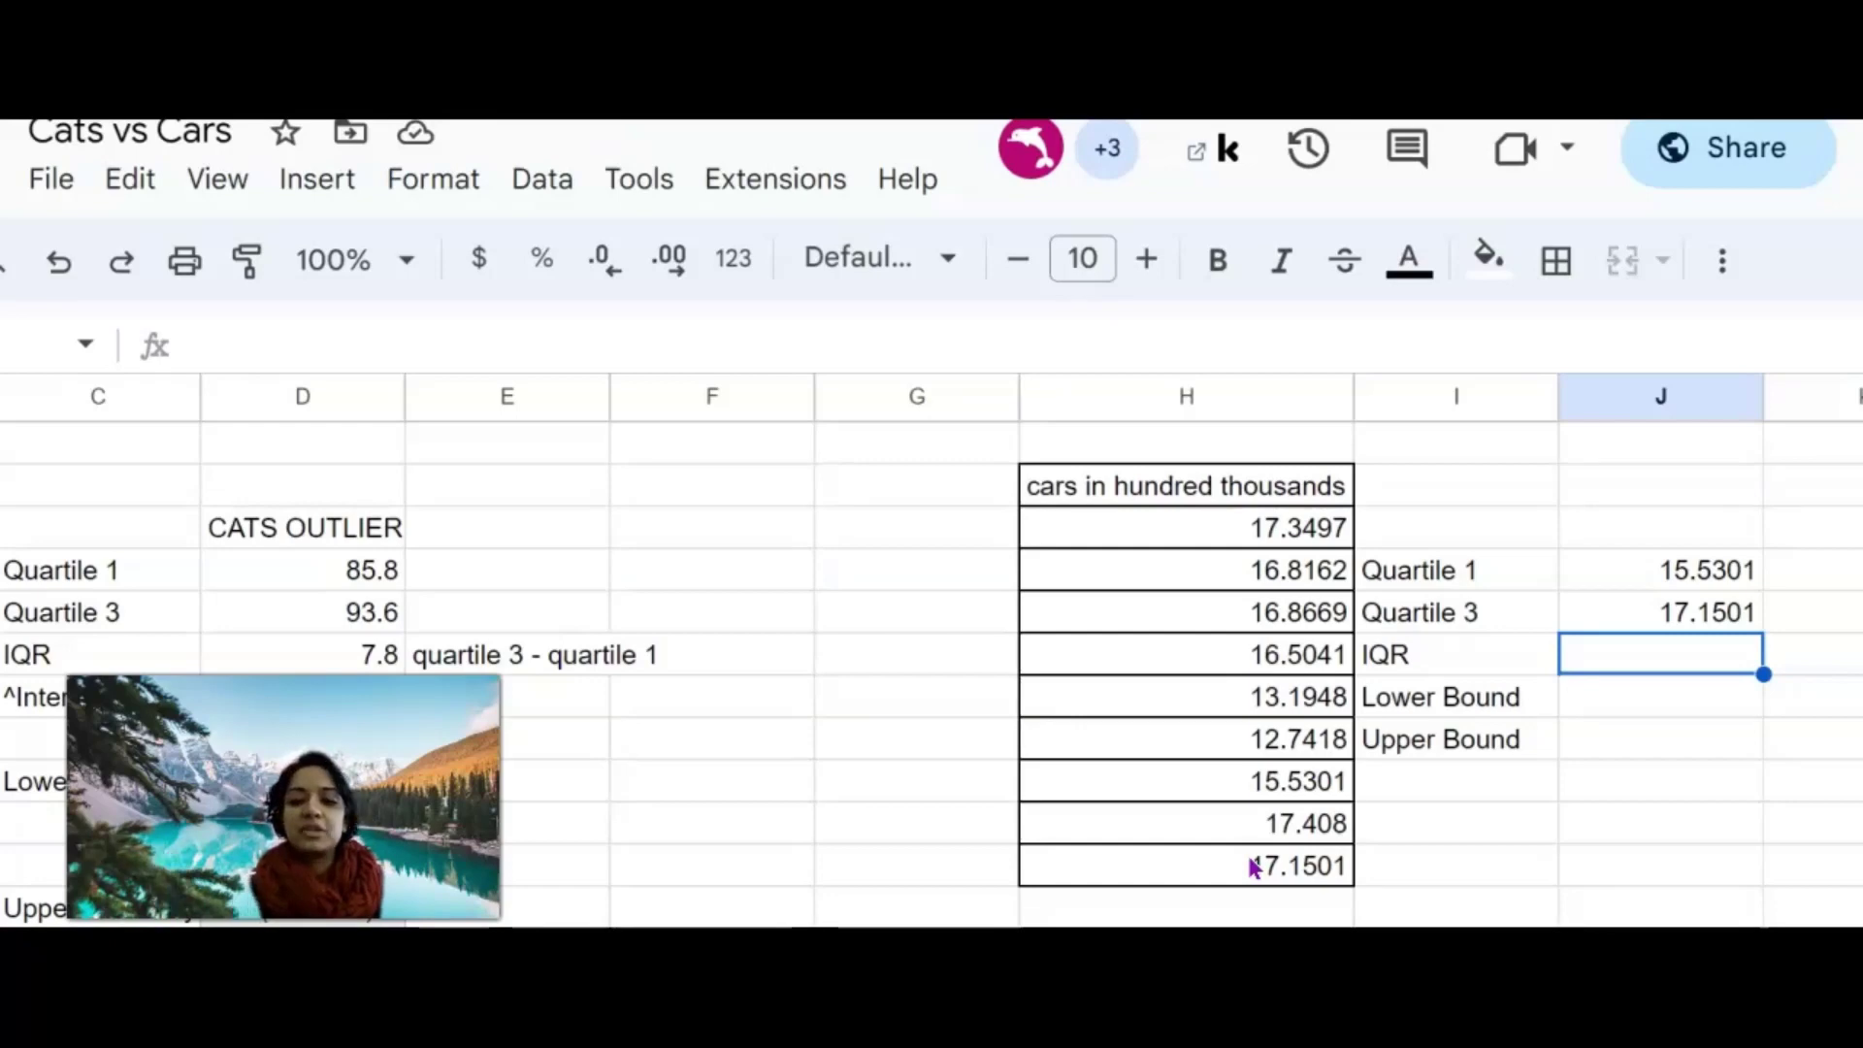
# Step: Enter =J17-J16 beside the IQR label, giving 1.62
pyautogui.write('=')
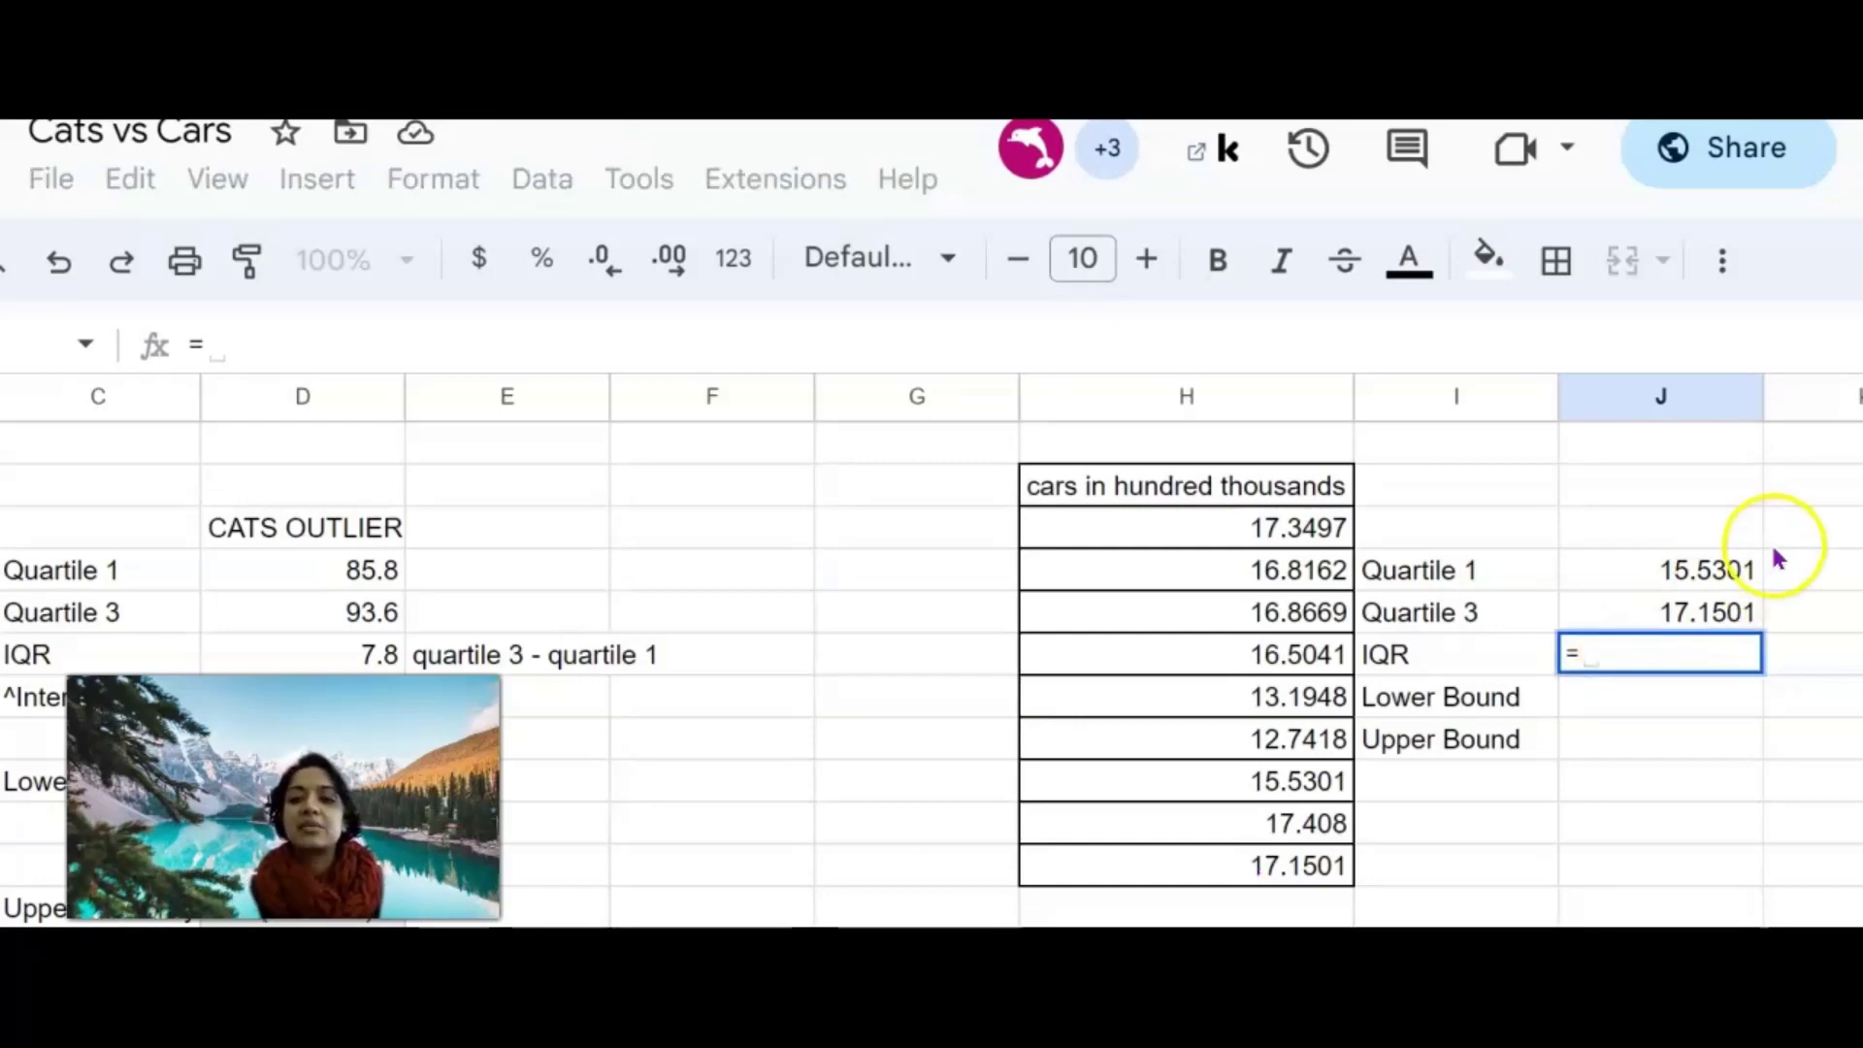
pyautogui.click(1734, 615)
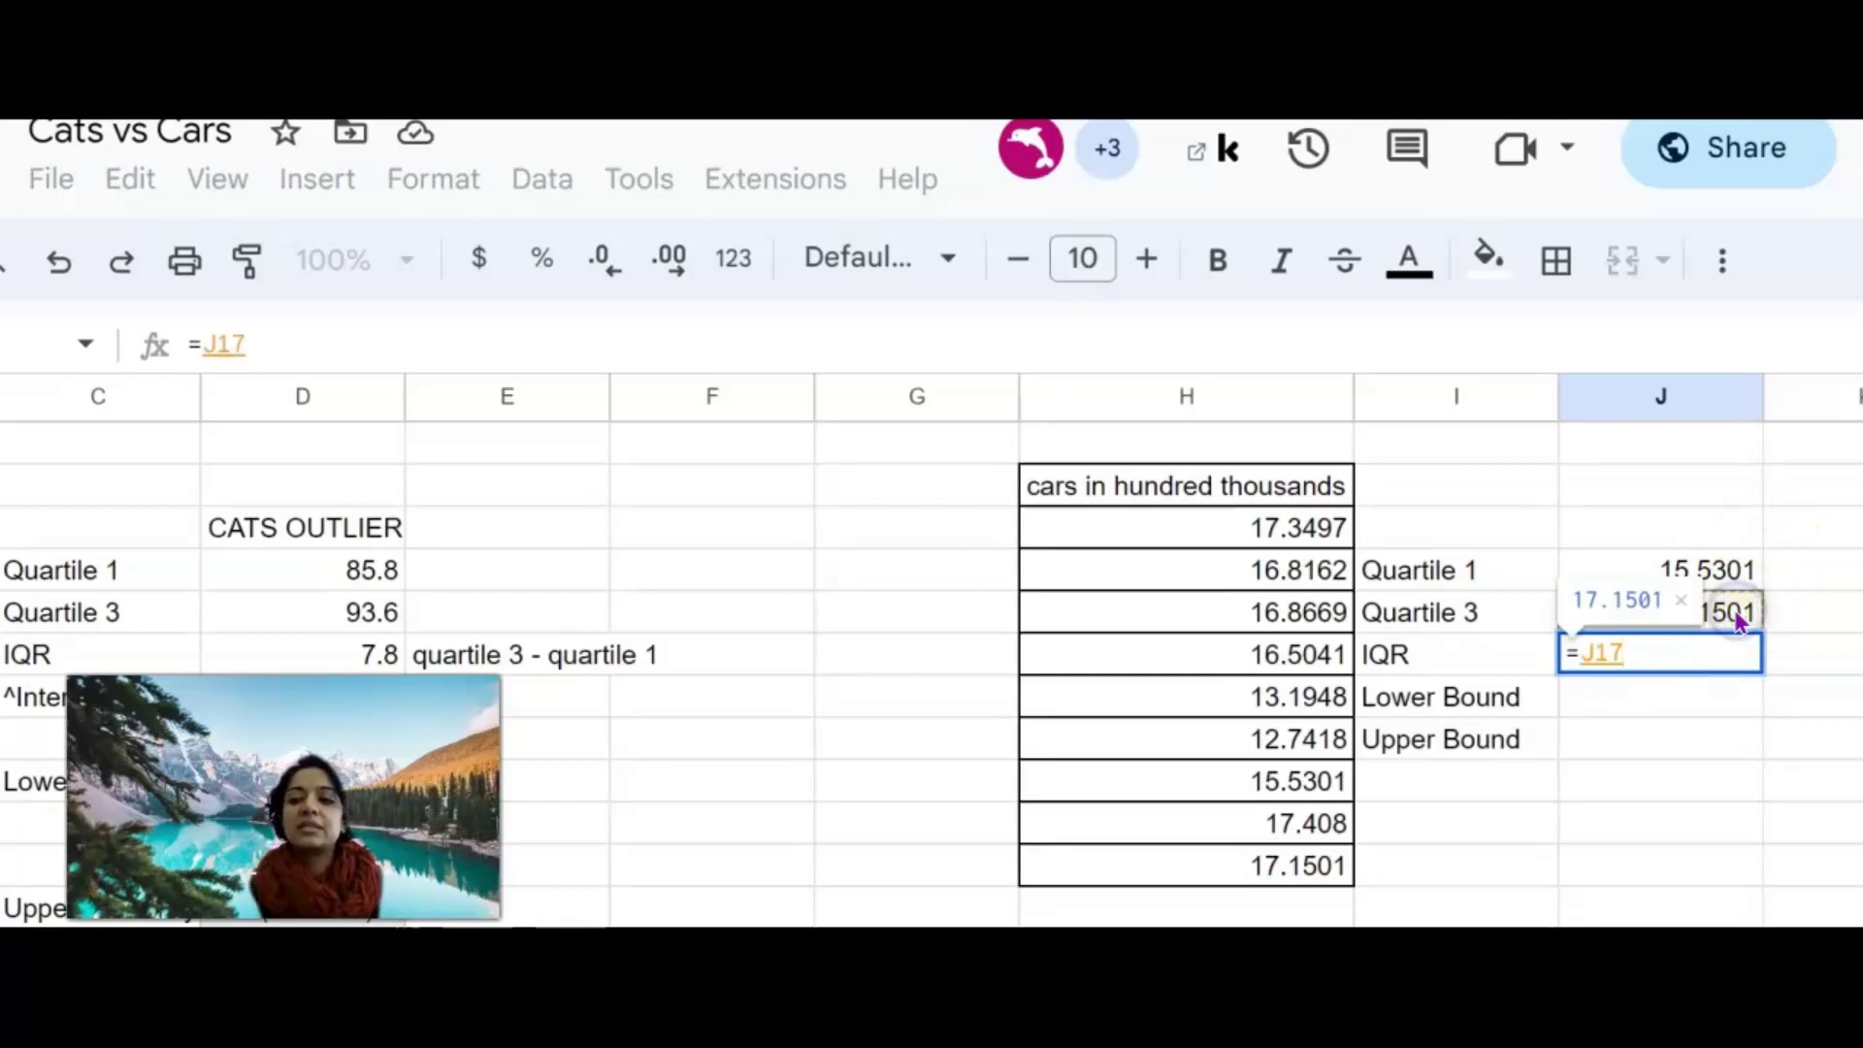
pyautogui.write('-')
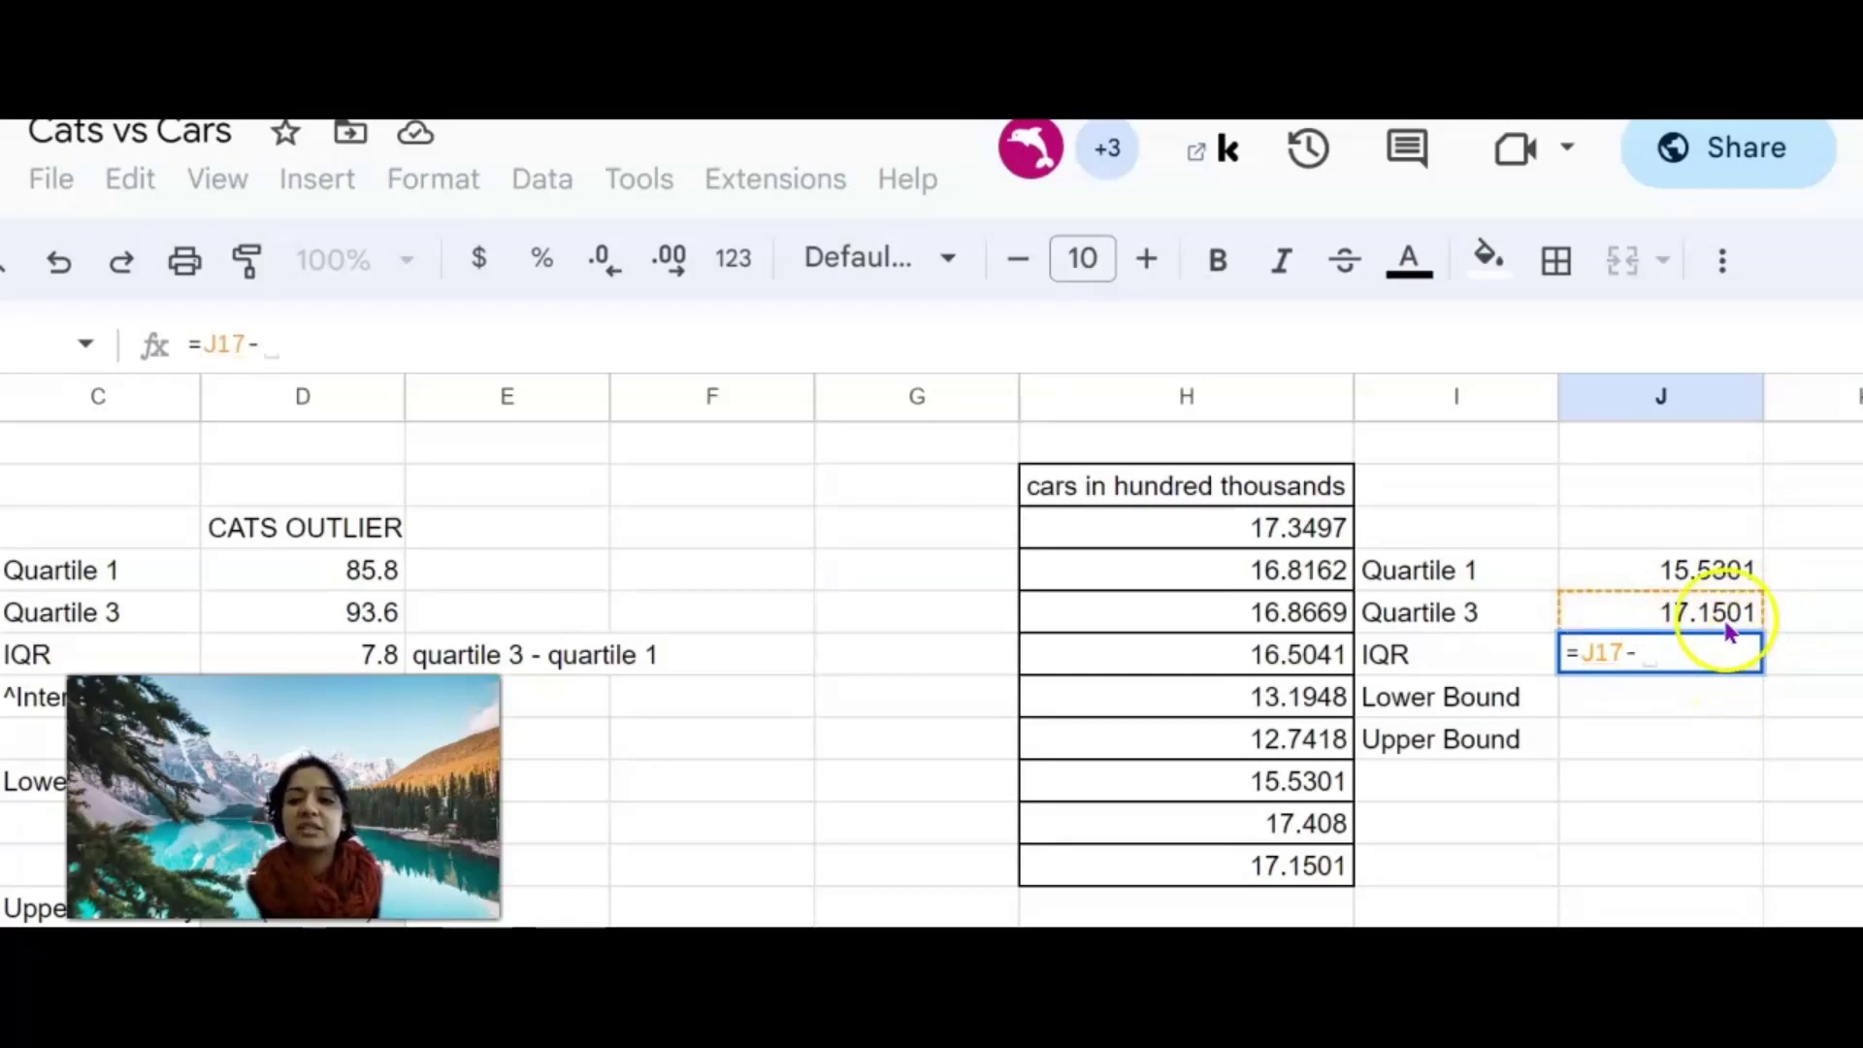
pyautogui.click(1716, 573)
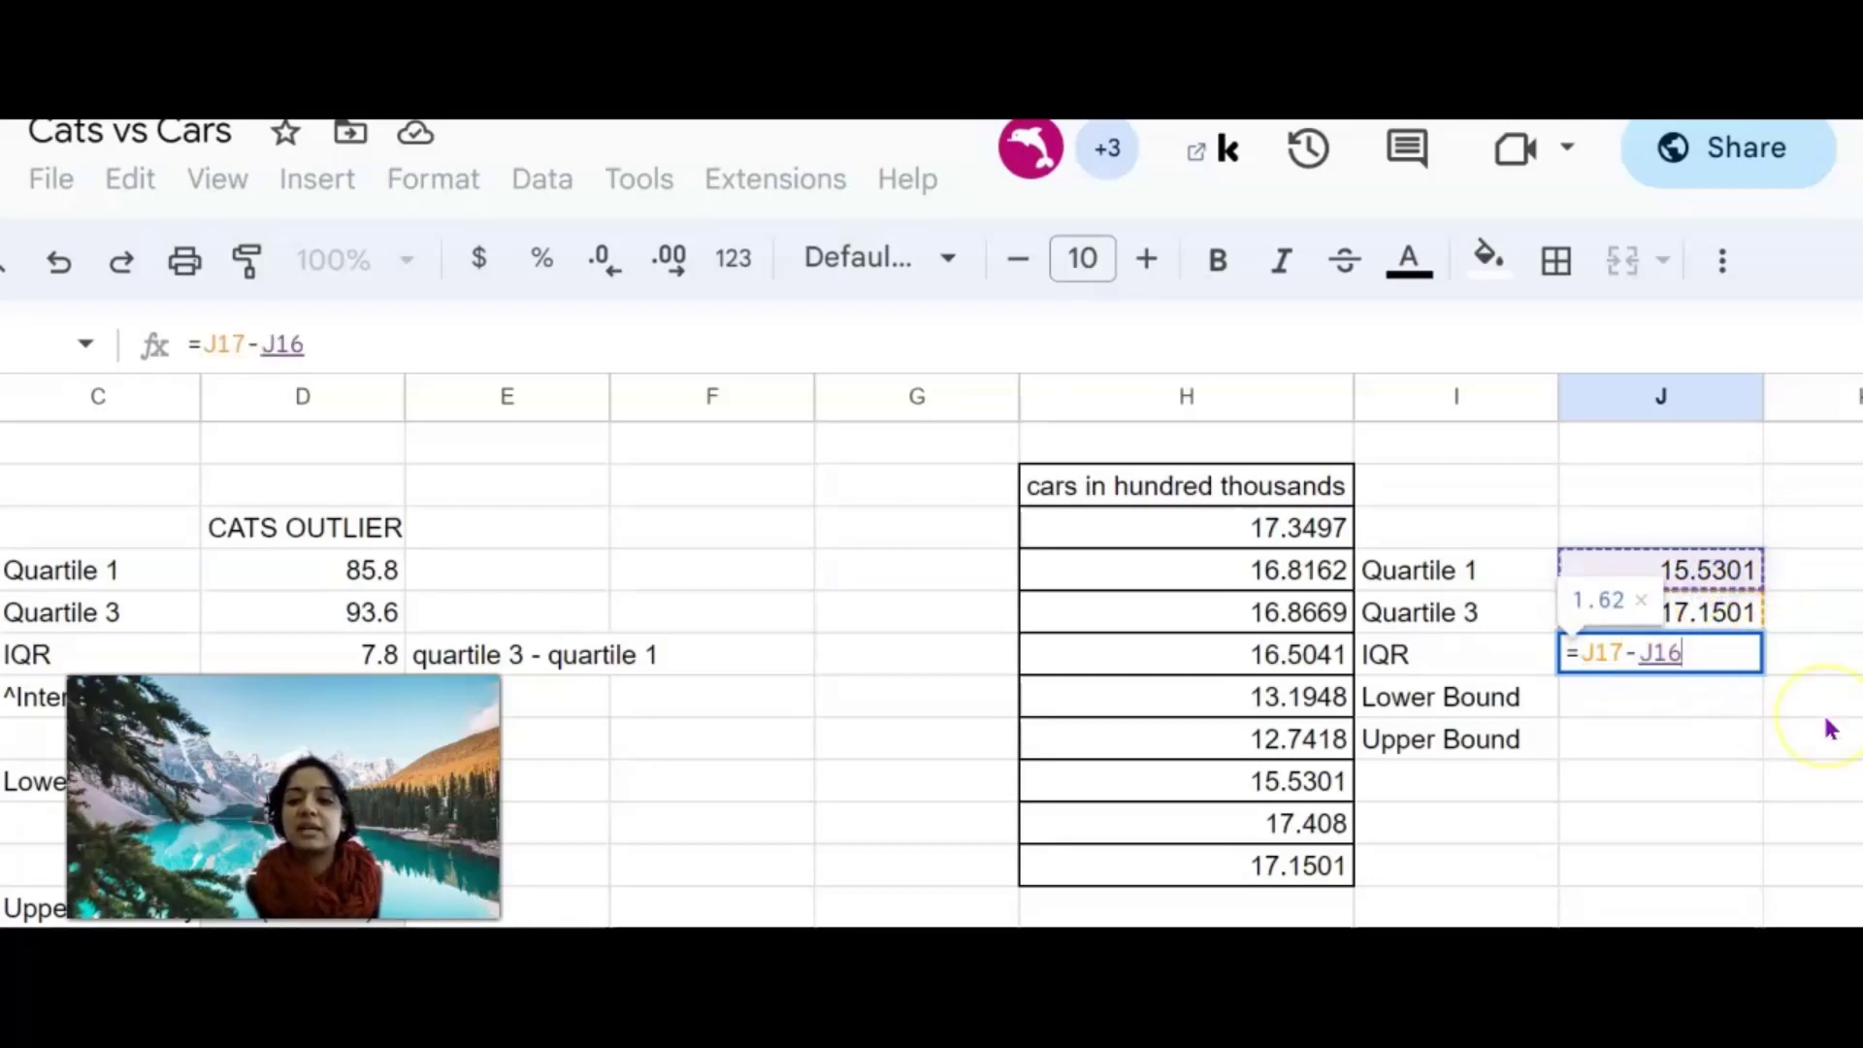
pyautogui.press('Return')
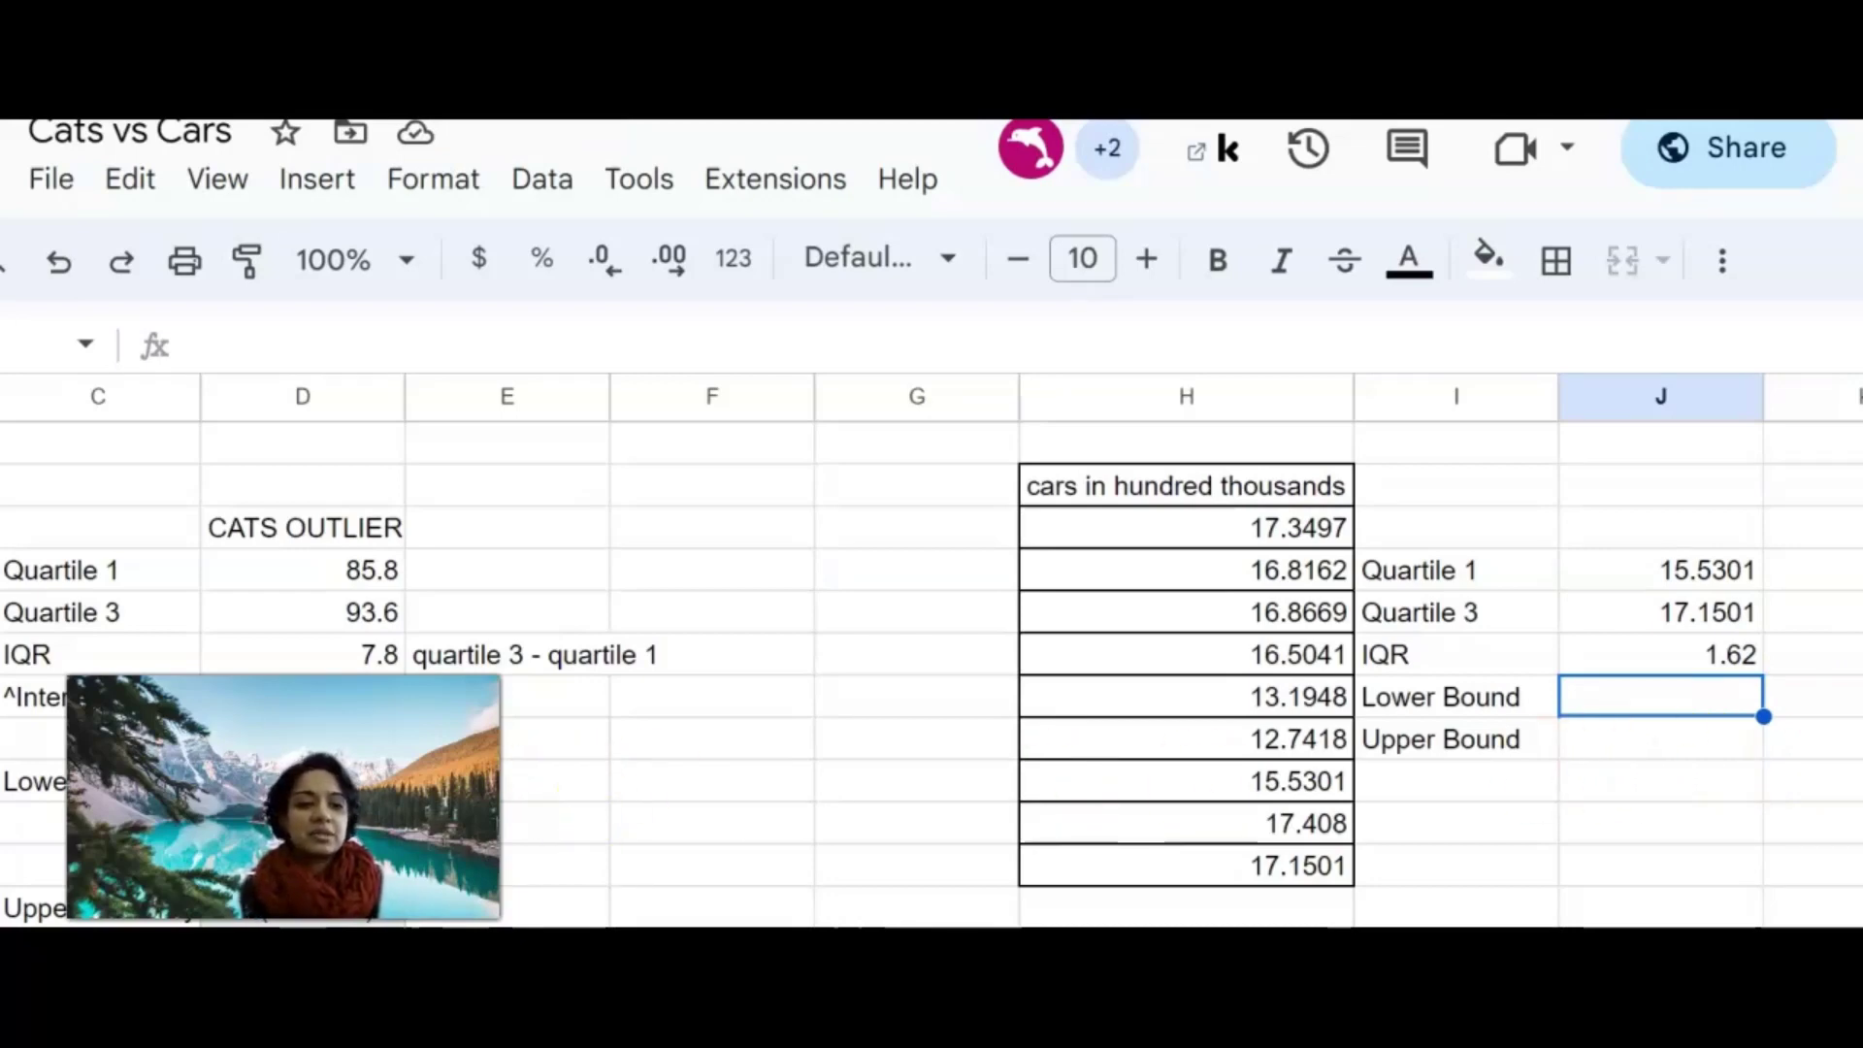
# Step: Enter =J16-(1.5*J18) in J19 for a lower bound of 13.1001
pyautogui.write('=')
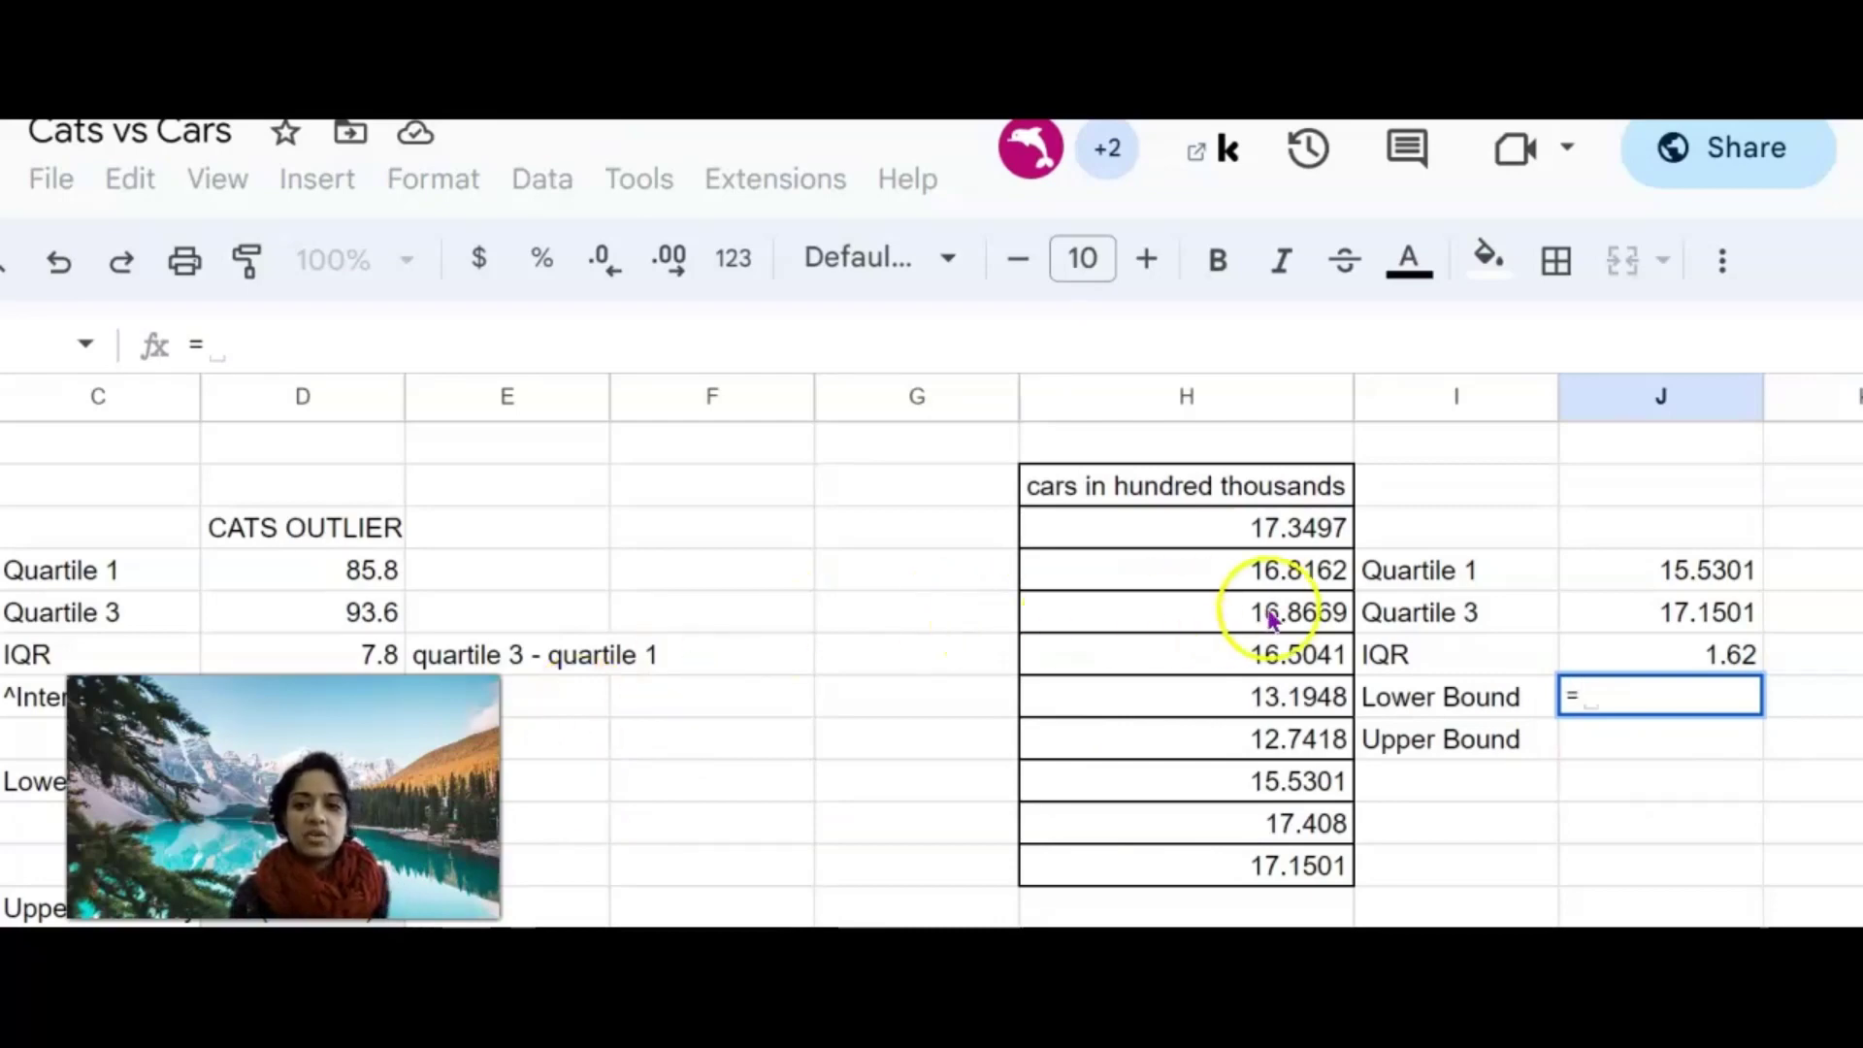
pyautogui.click(1611, 561)
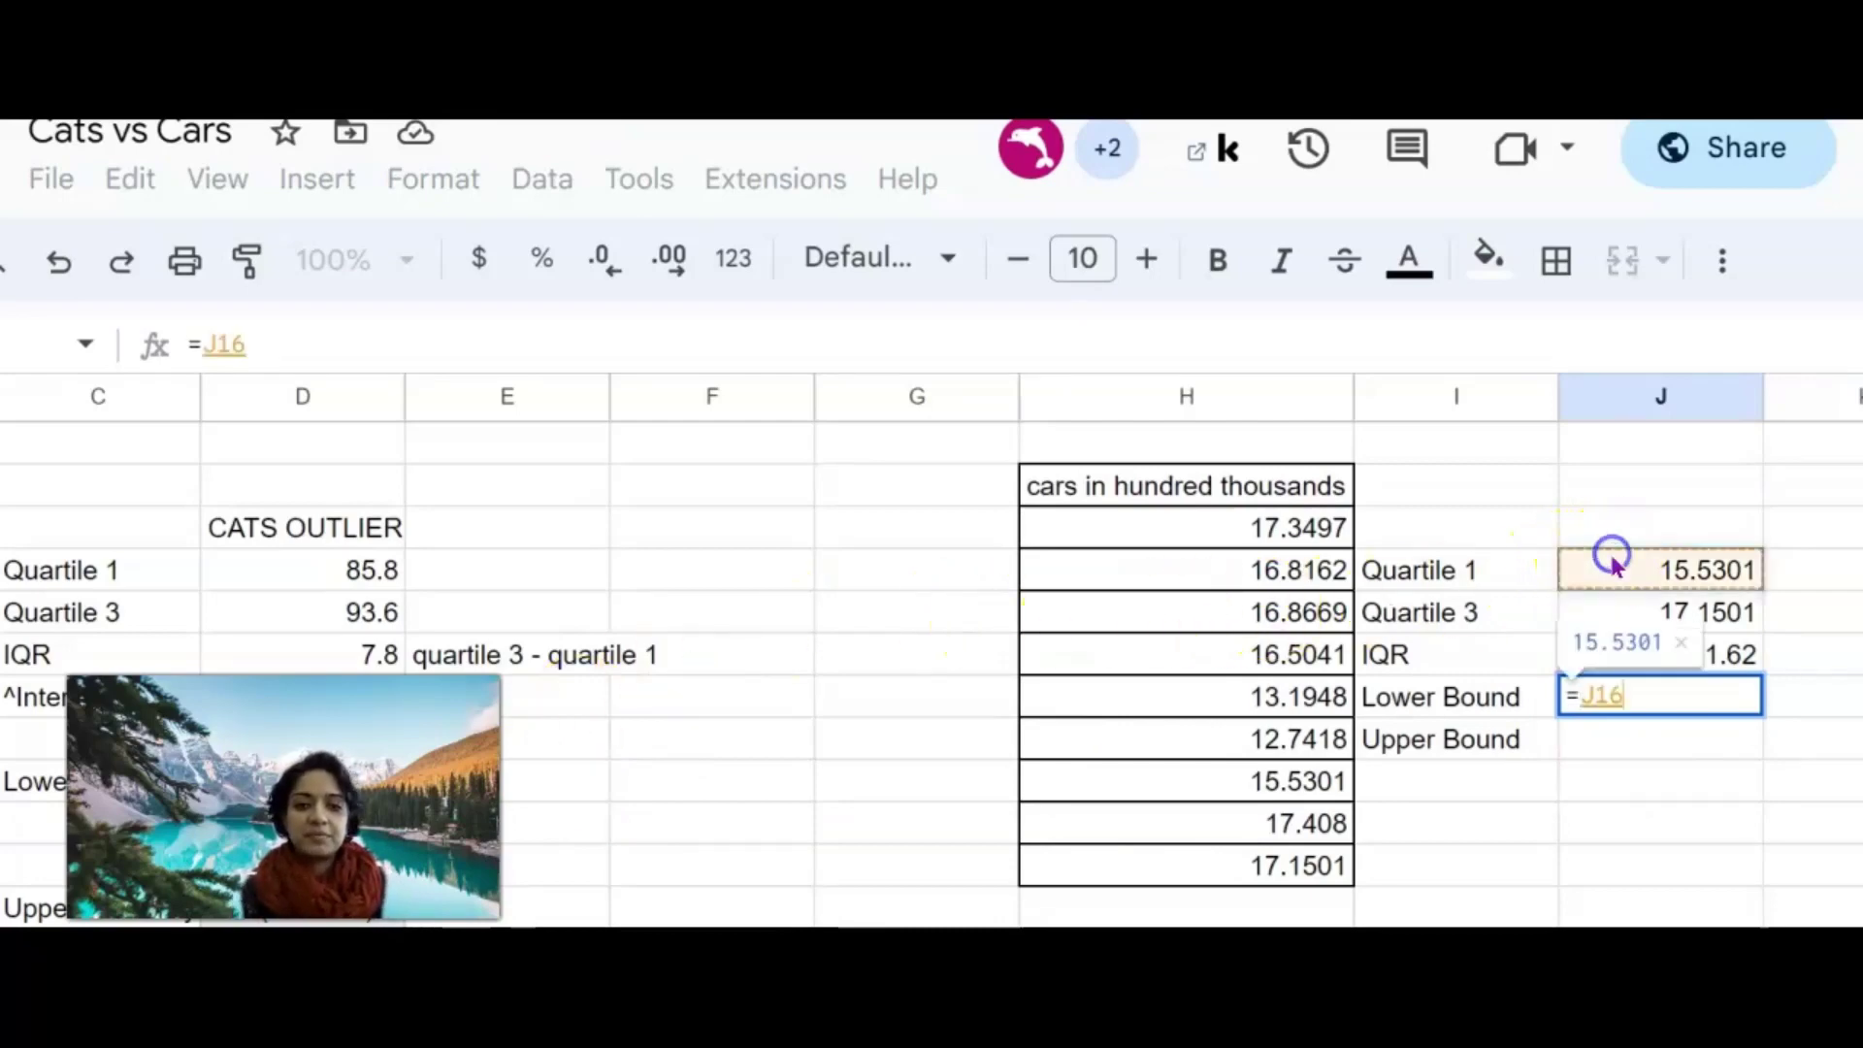
pyautogui.write('-')
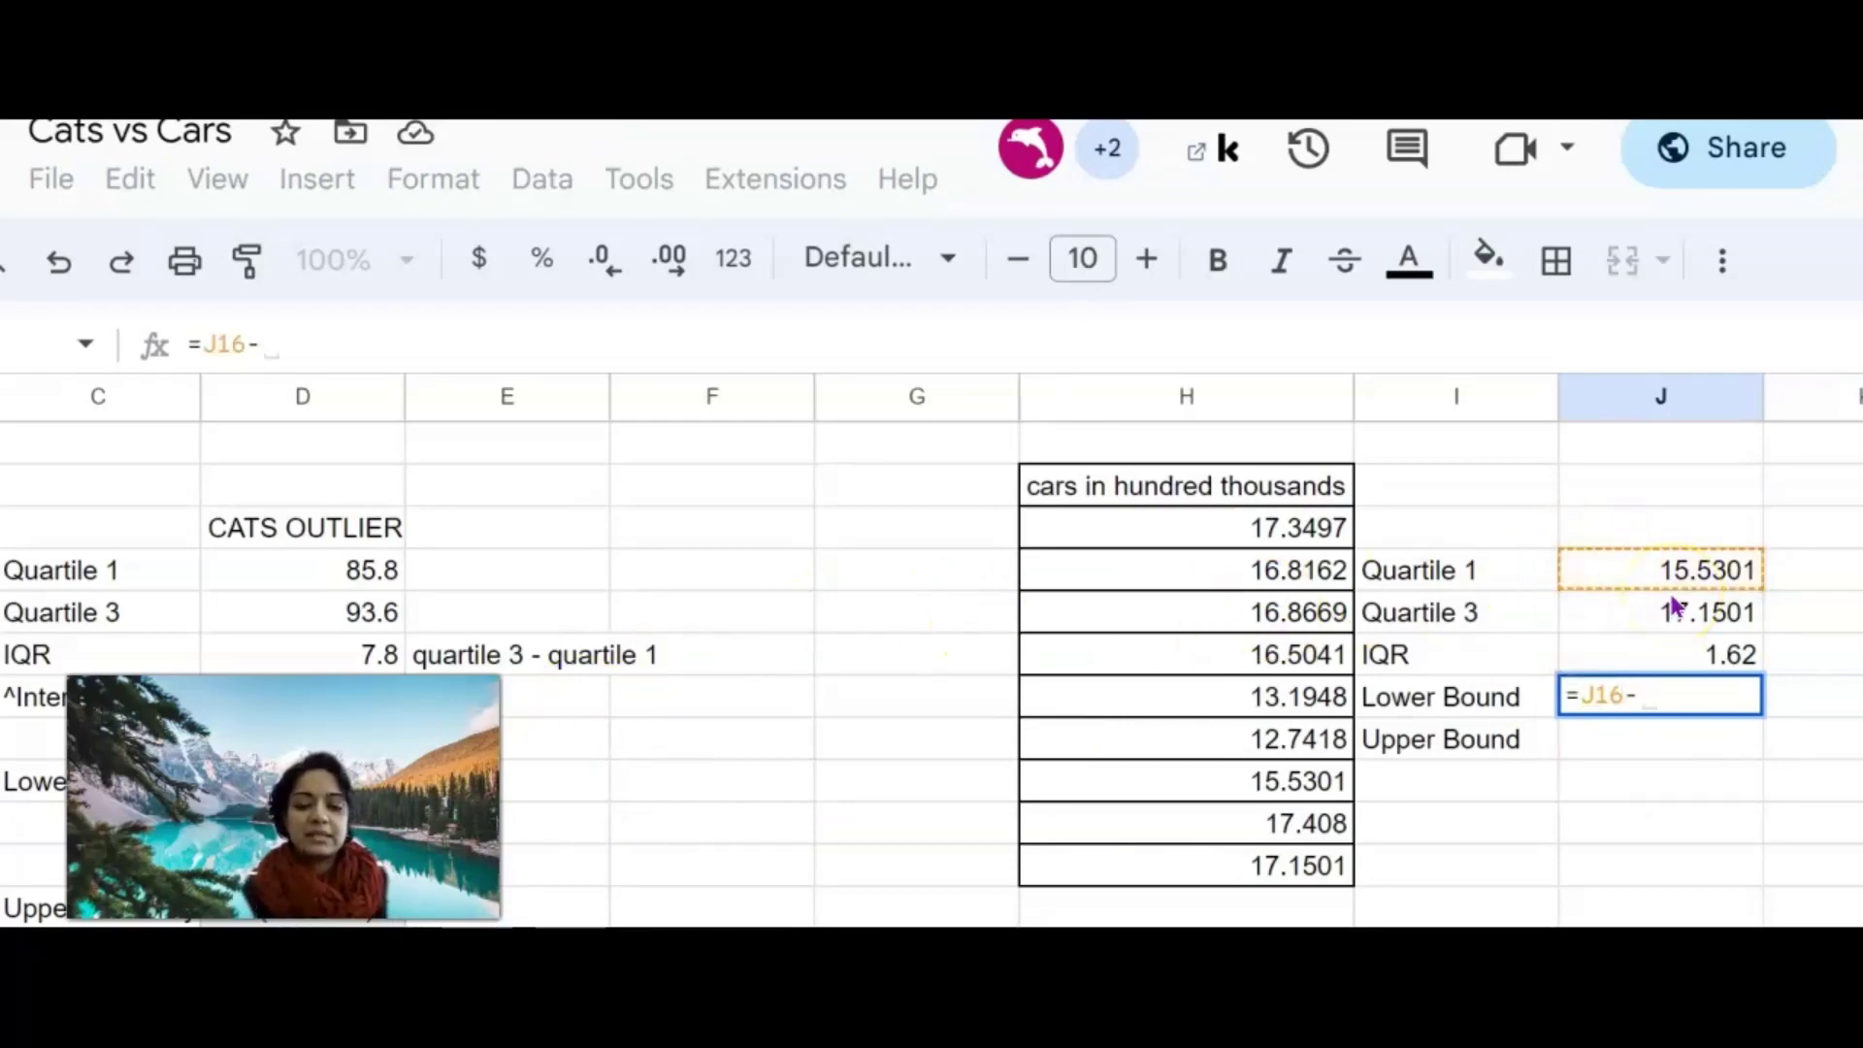
pyautogui.write('(1')
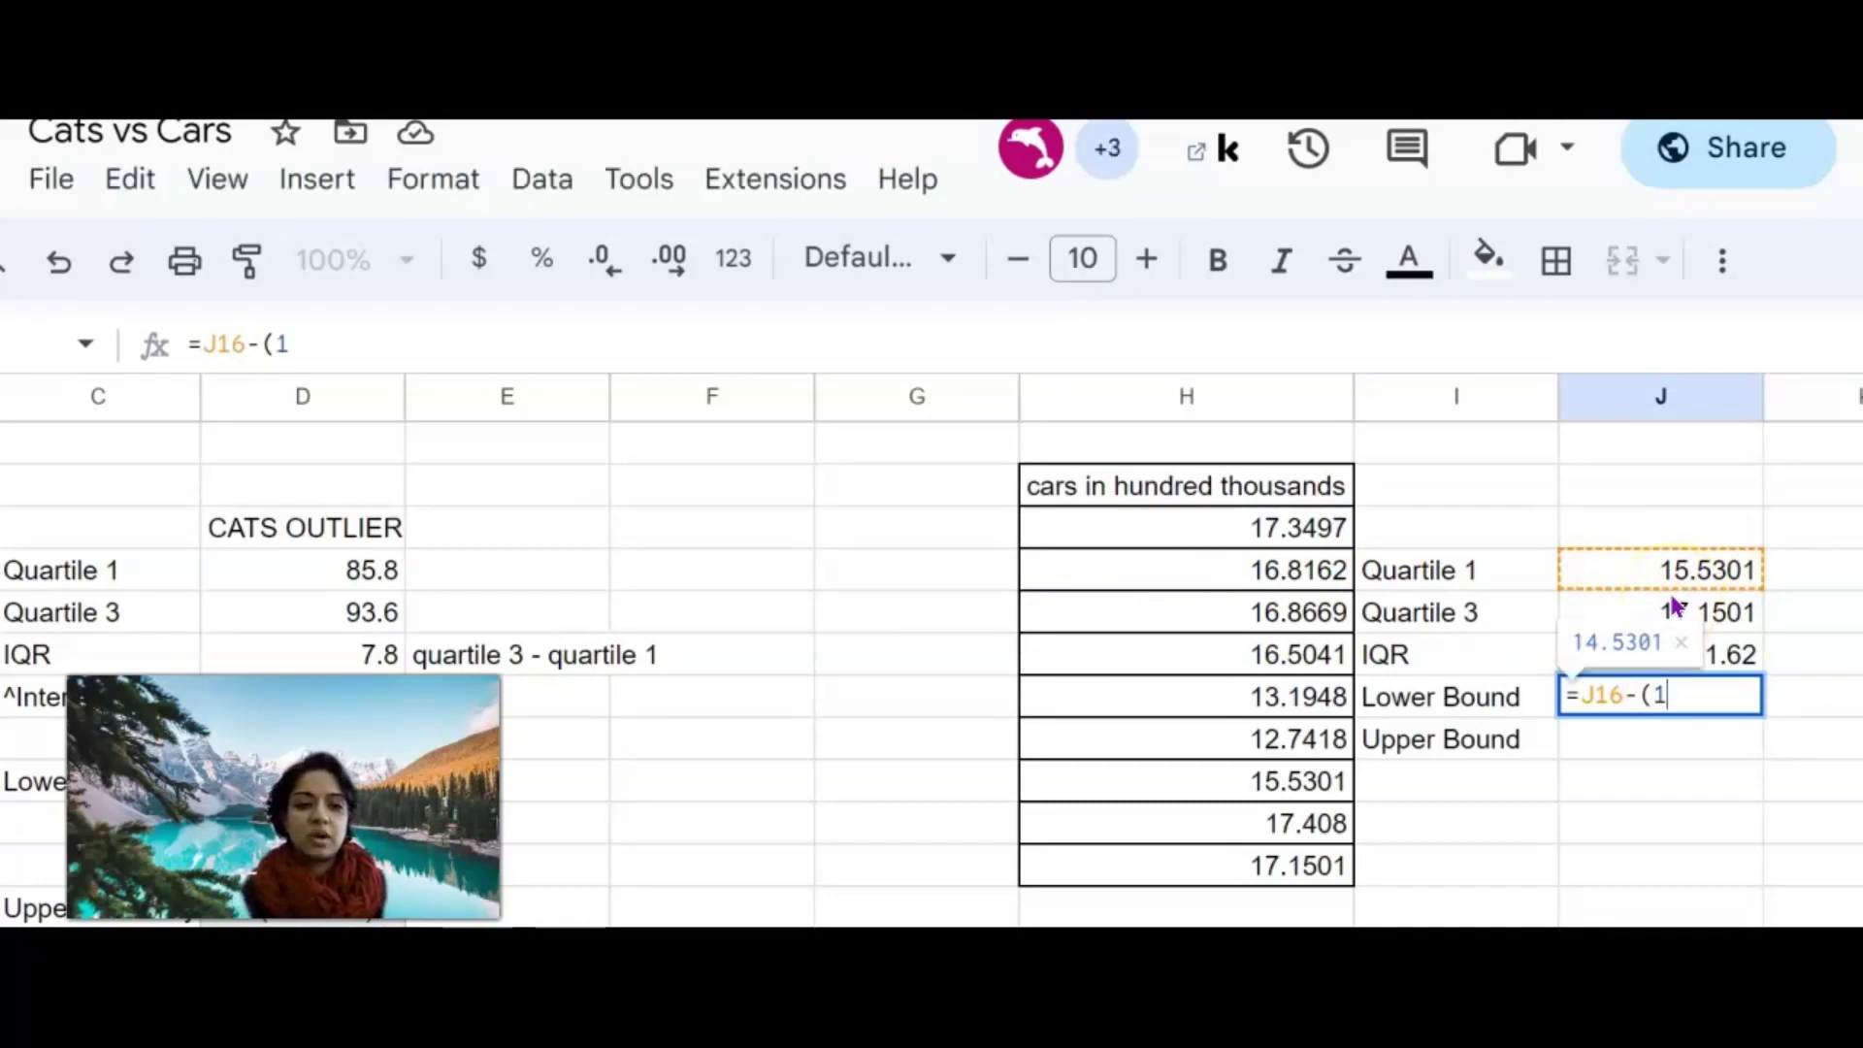
pyautogui.write('.5*')
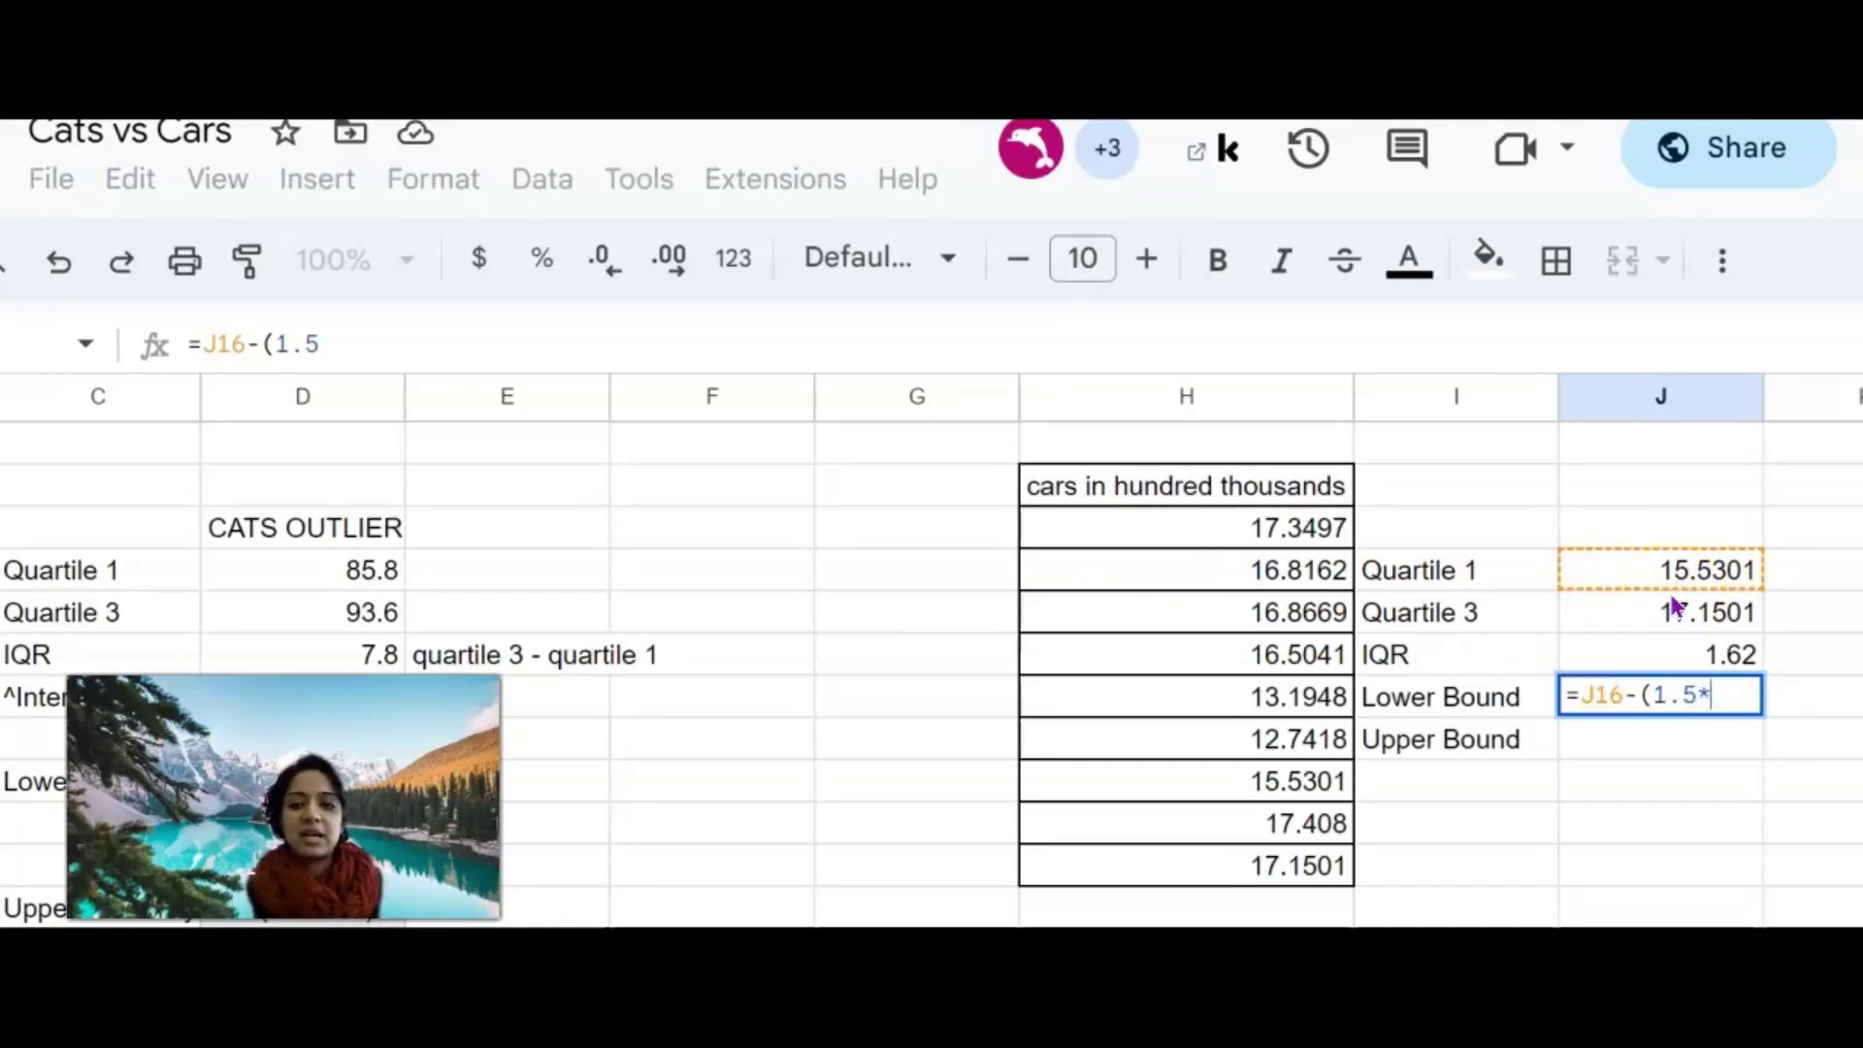
pyautogui.click(1743, 667)
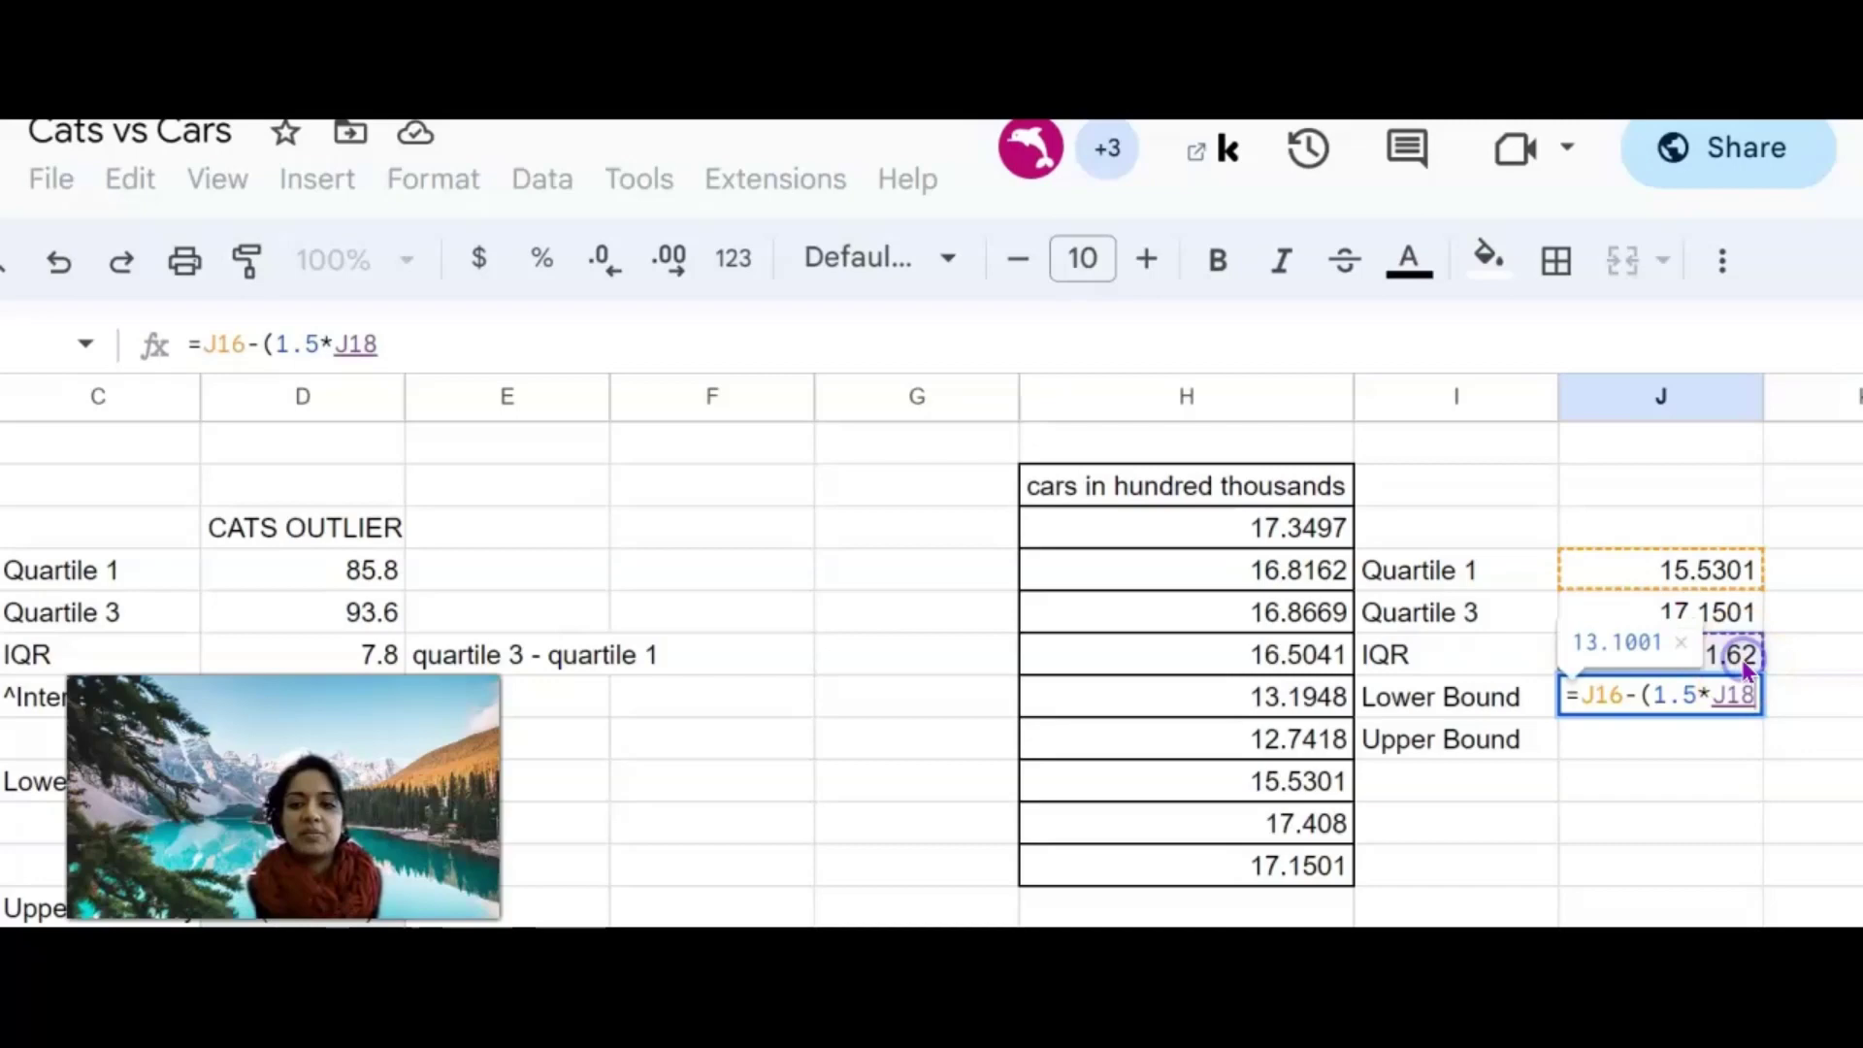
pyautogui.write(')')
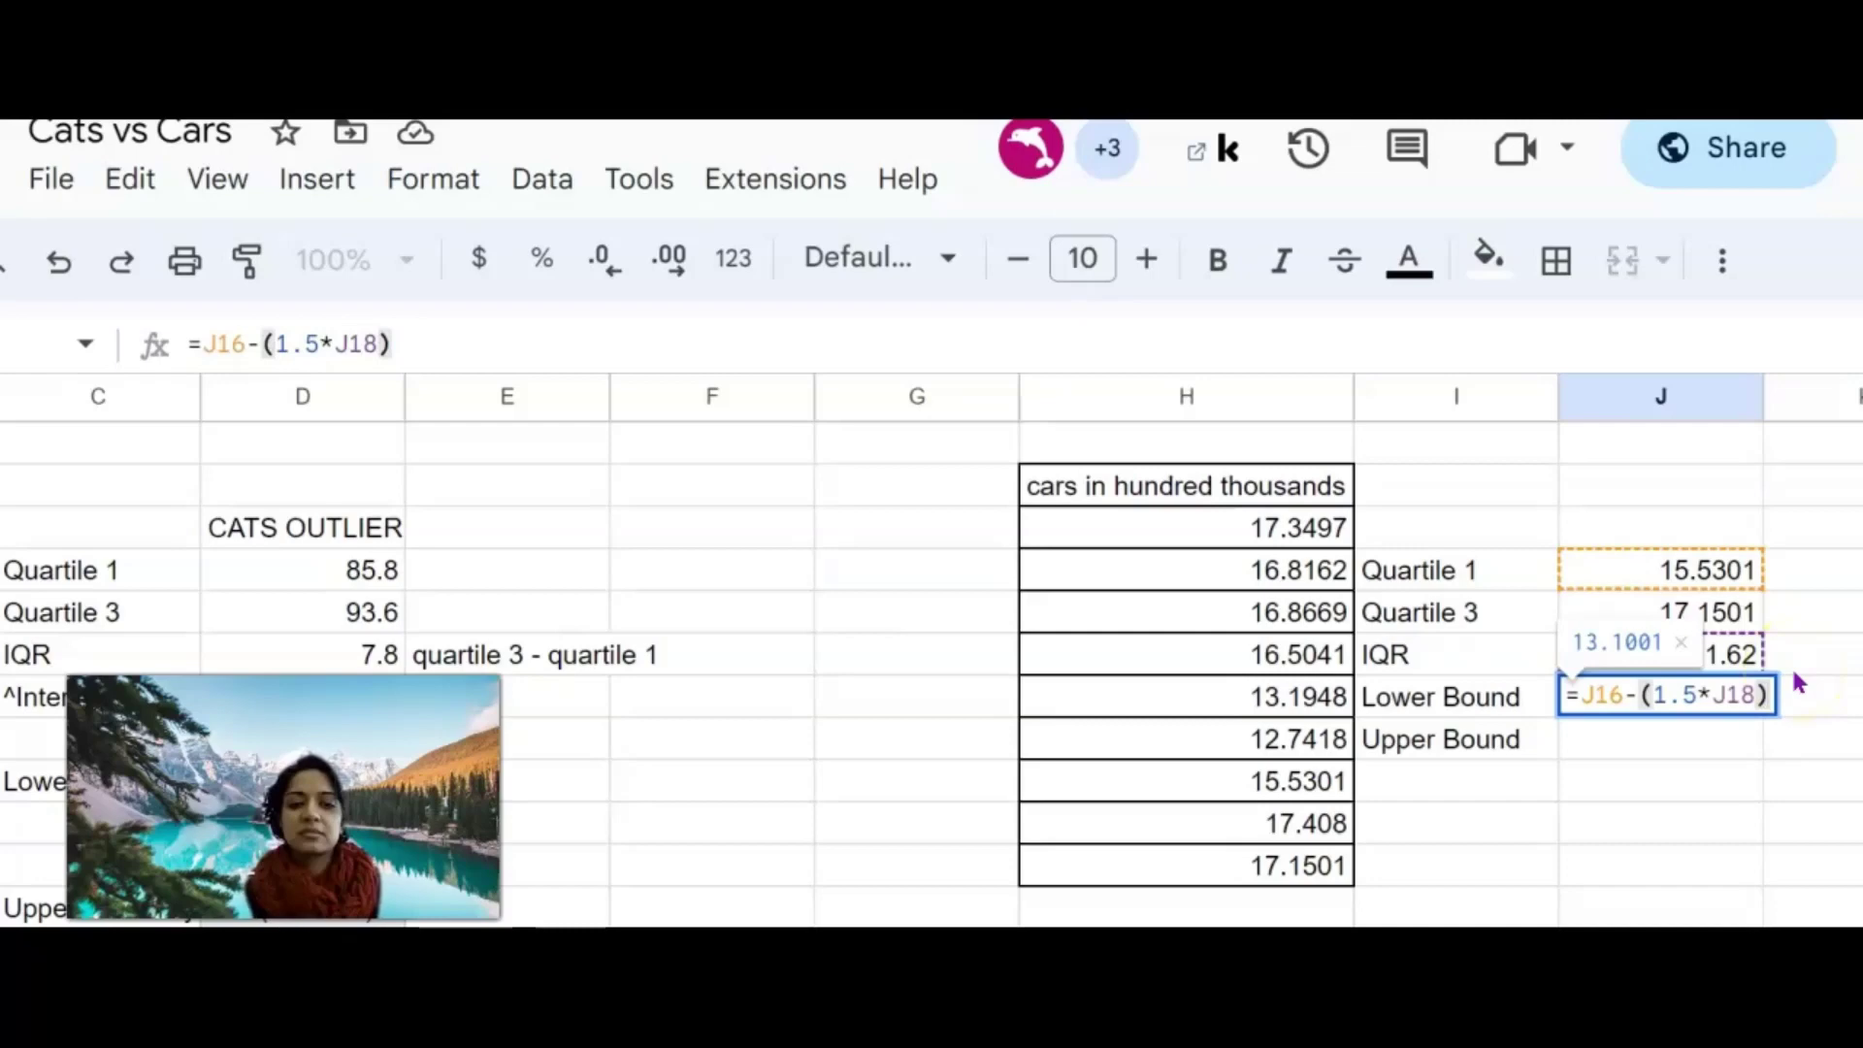
pyautogui.press('Return')
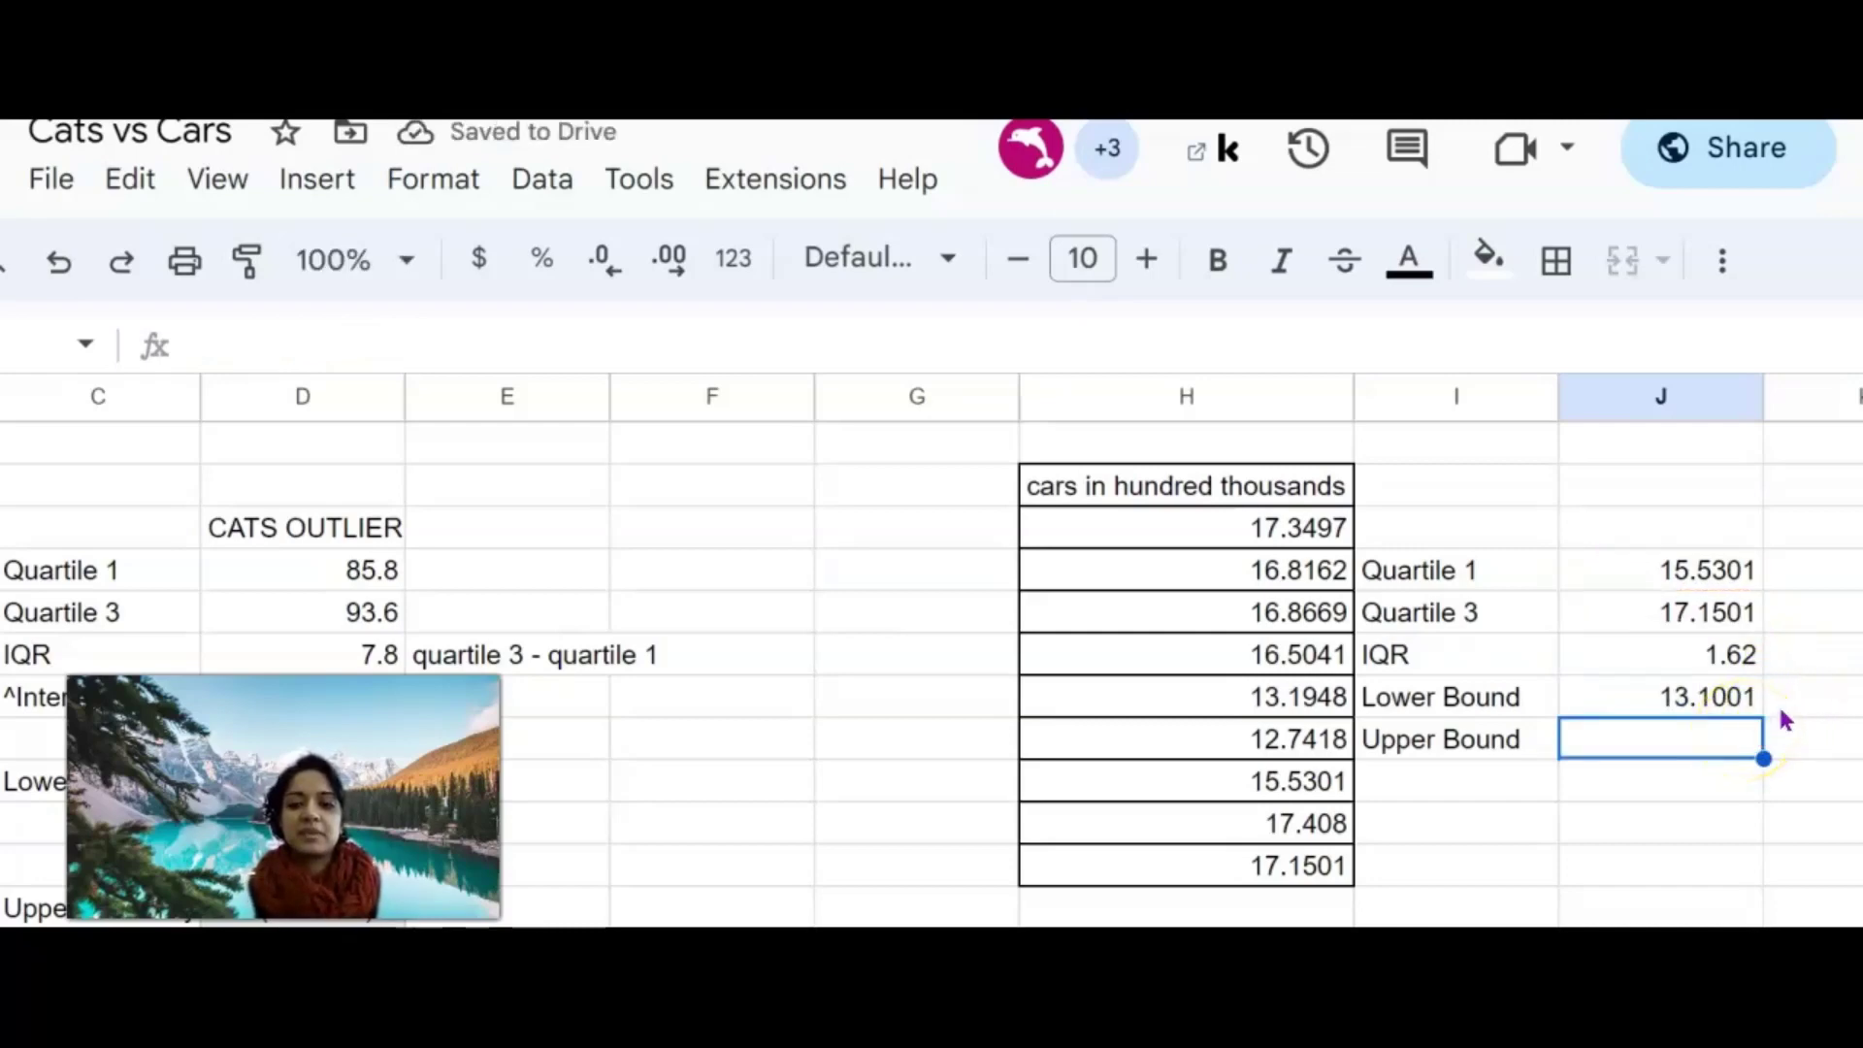
# Step: Copy the cats' Q1-(1.5*IQR) note beside the cars' Lower Bound, then select the Q3+(1.5*IQR) note
pyautogui.click(1781, 716)
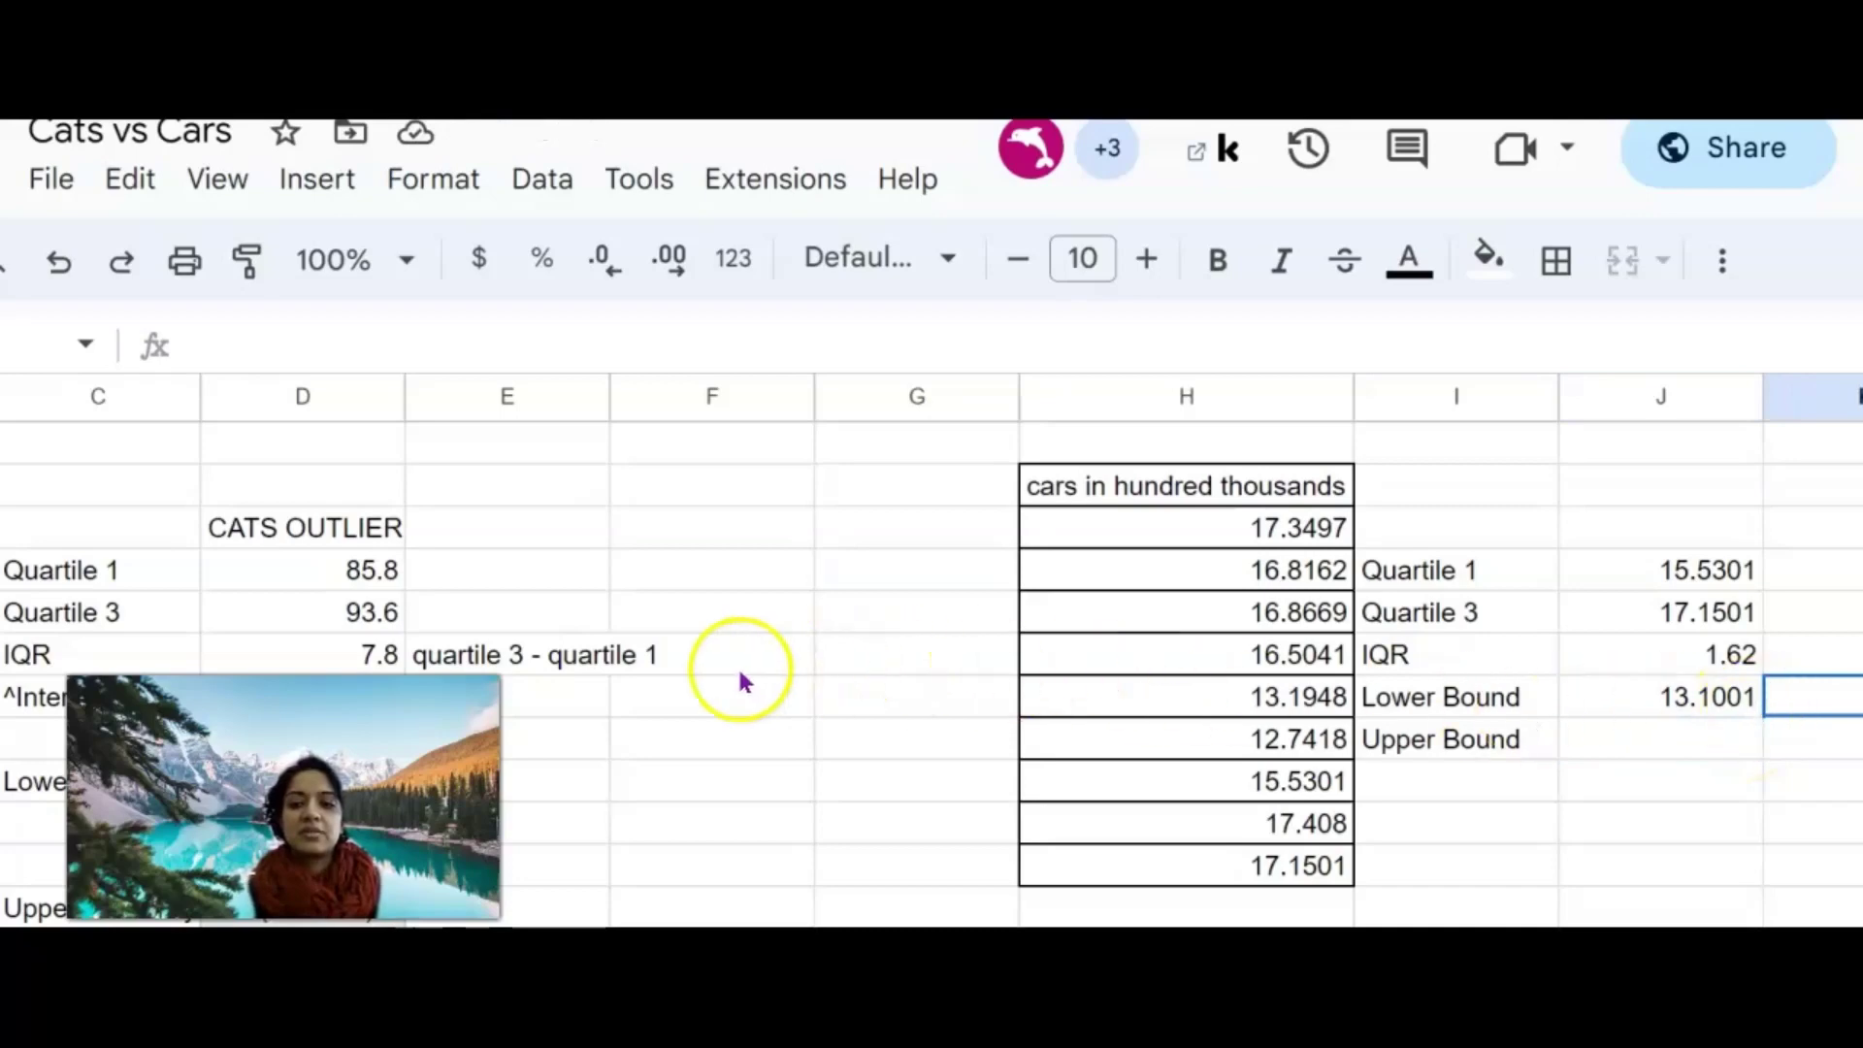
pyautogui.click(24, 786)
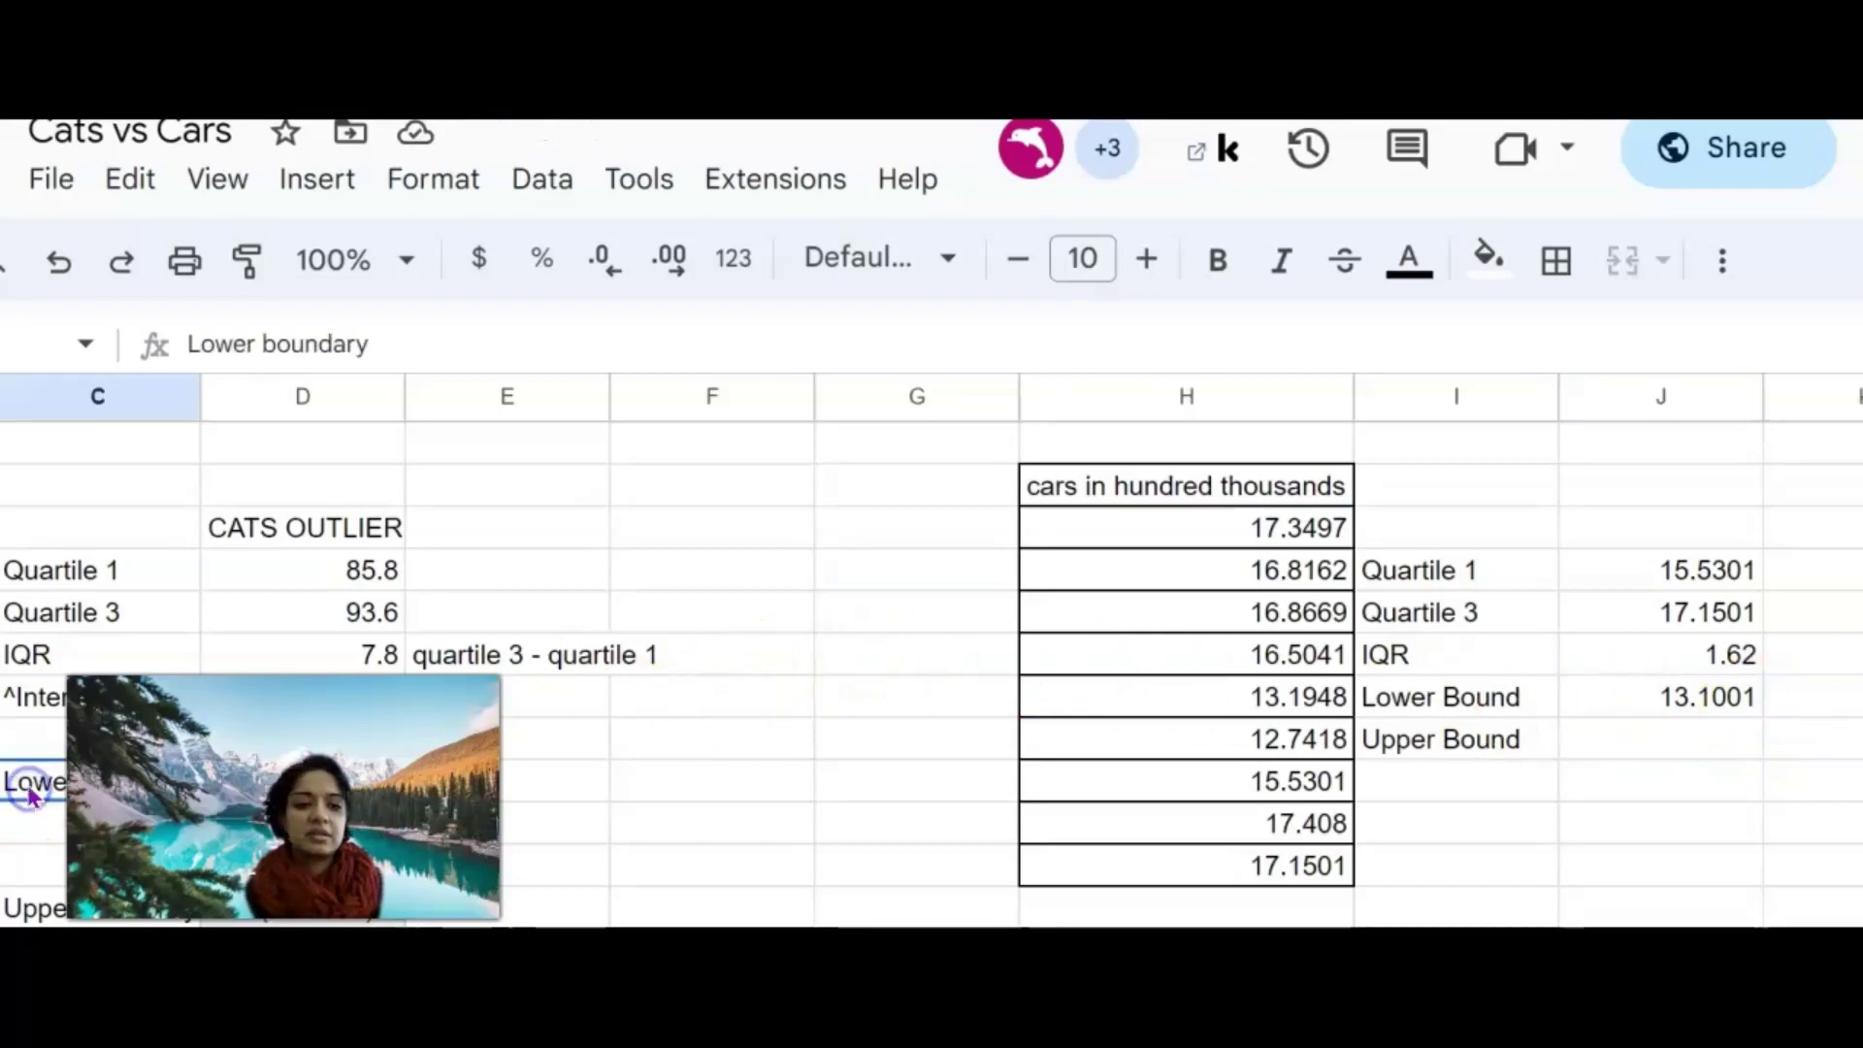
pyautogui.hotkey('ctrl', 'c')
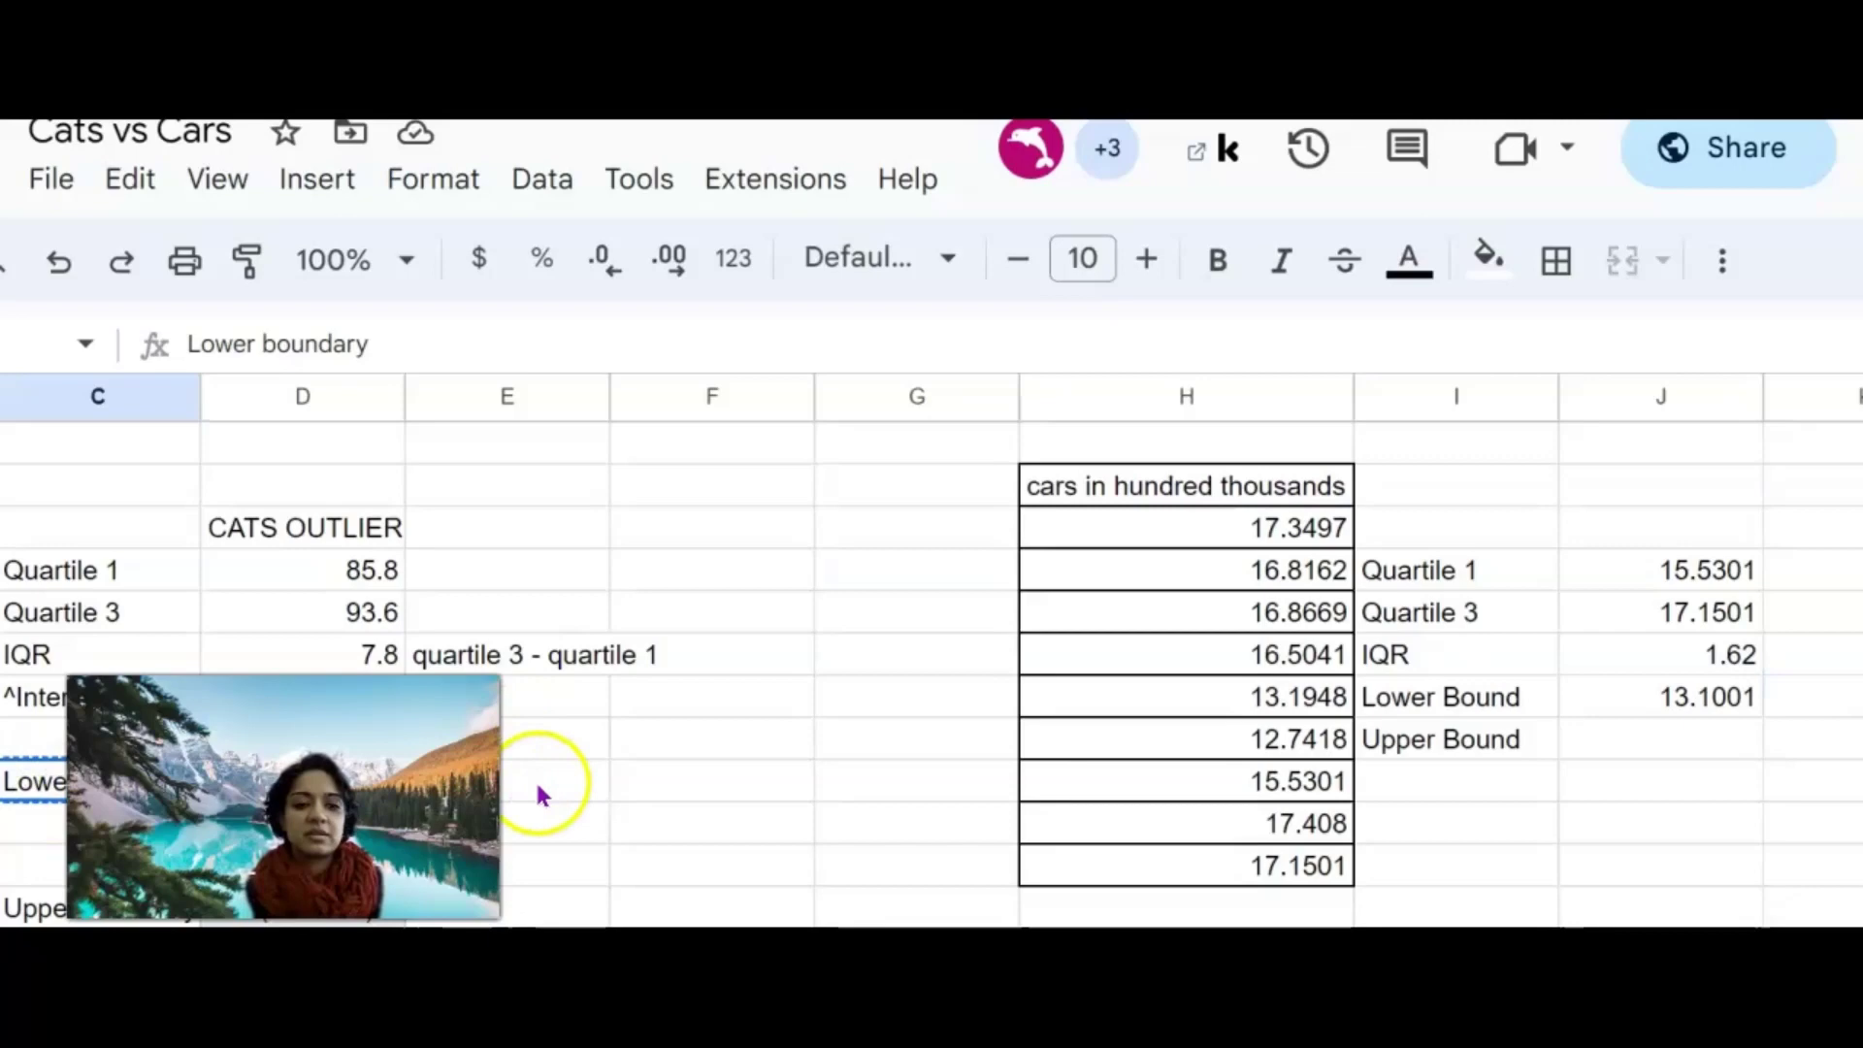
pyautogui.click(303, 781)
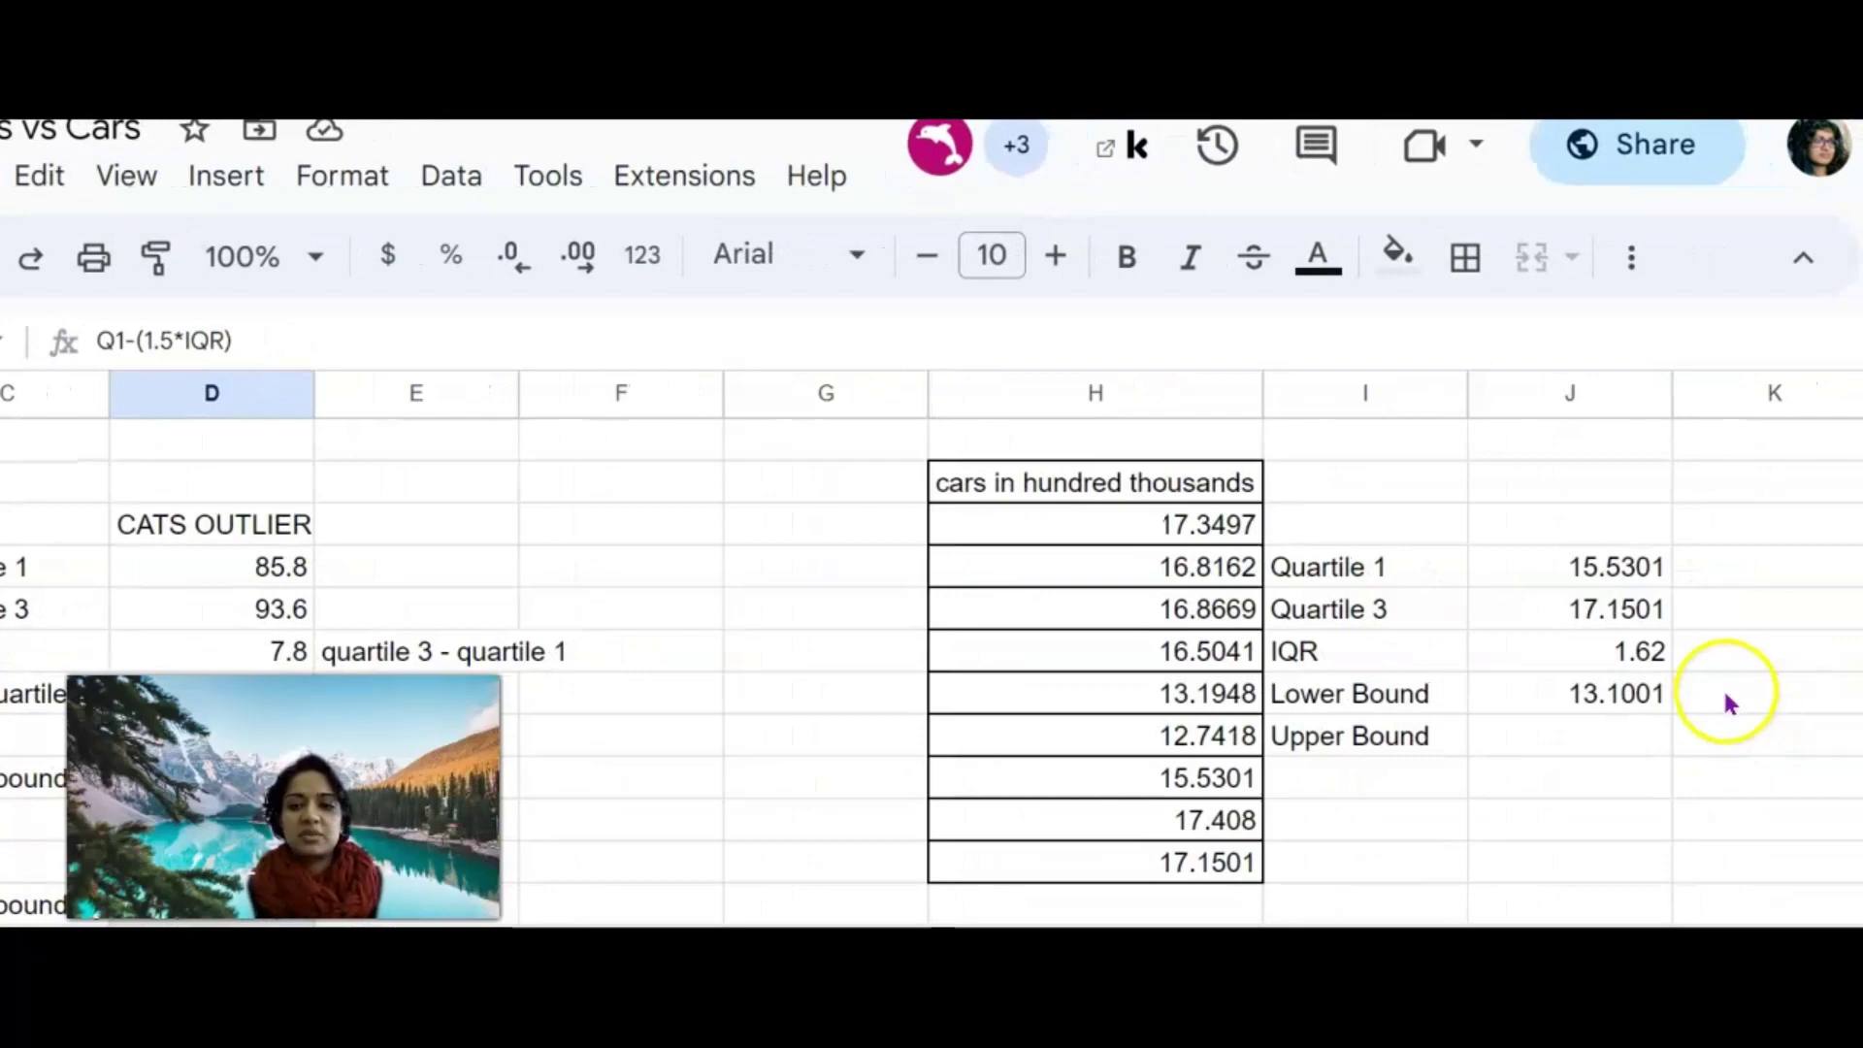
pyautogui.click(1729, 700)
pyautogui.hotkey('ctrl', 'v')
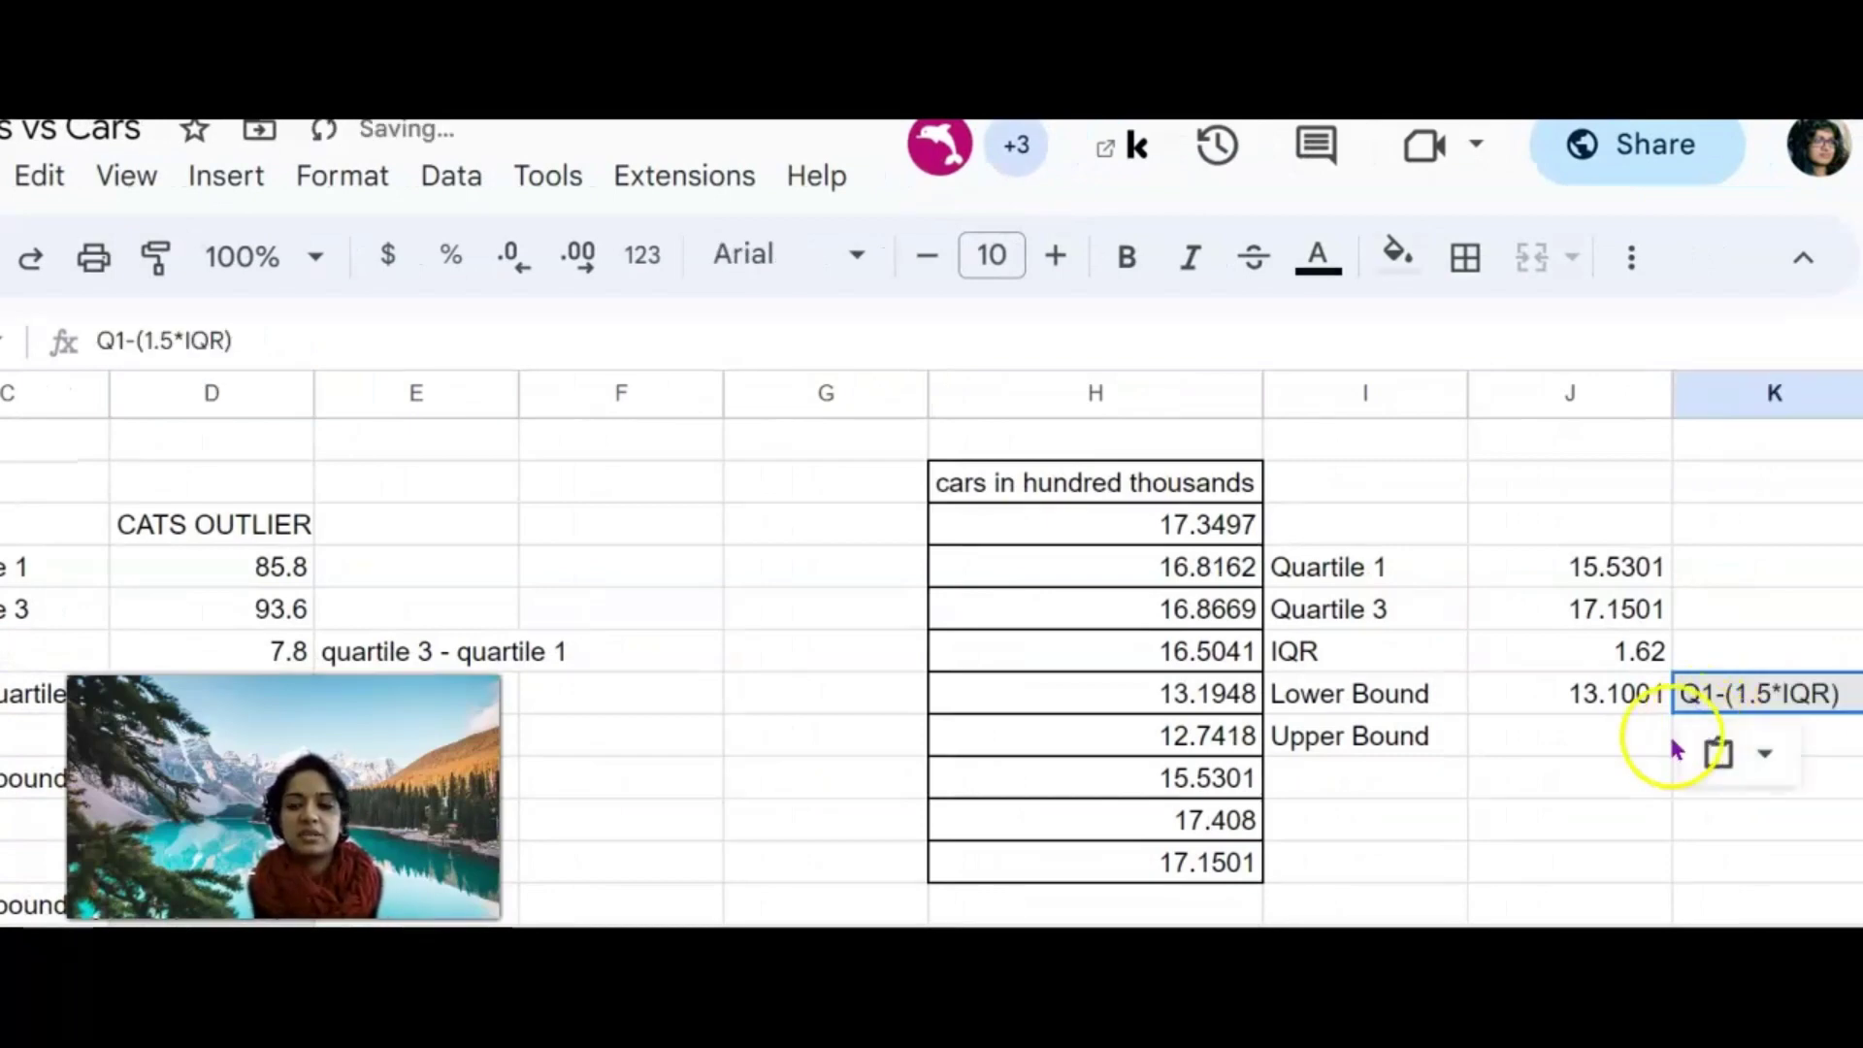
pyautogui.click(1601, 742)
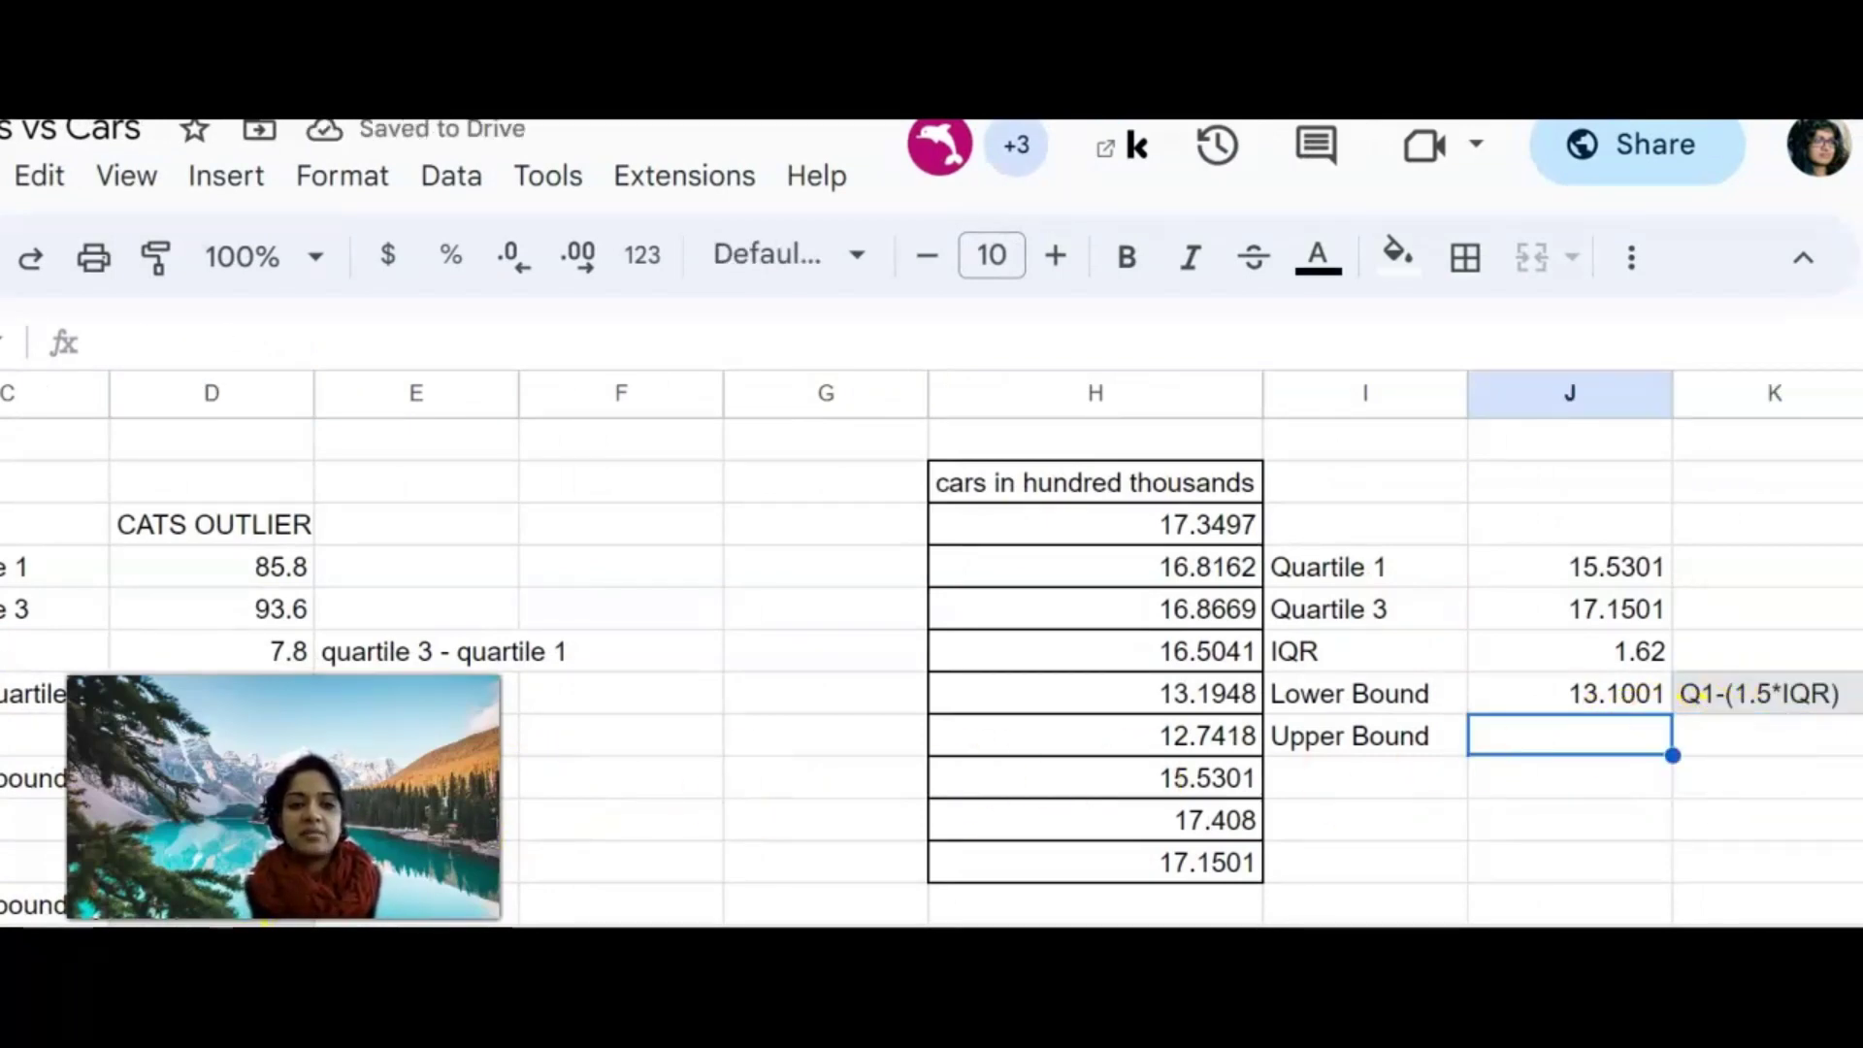
pyautogui.click(212, 902)
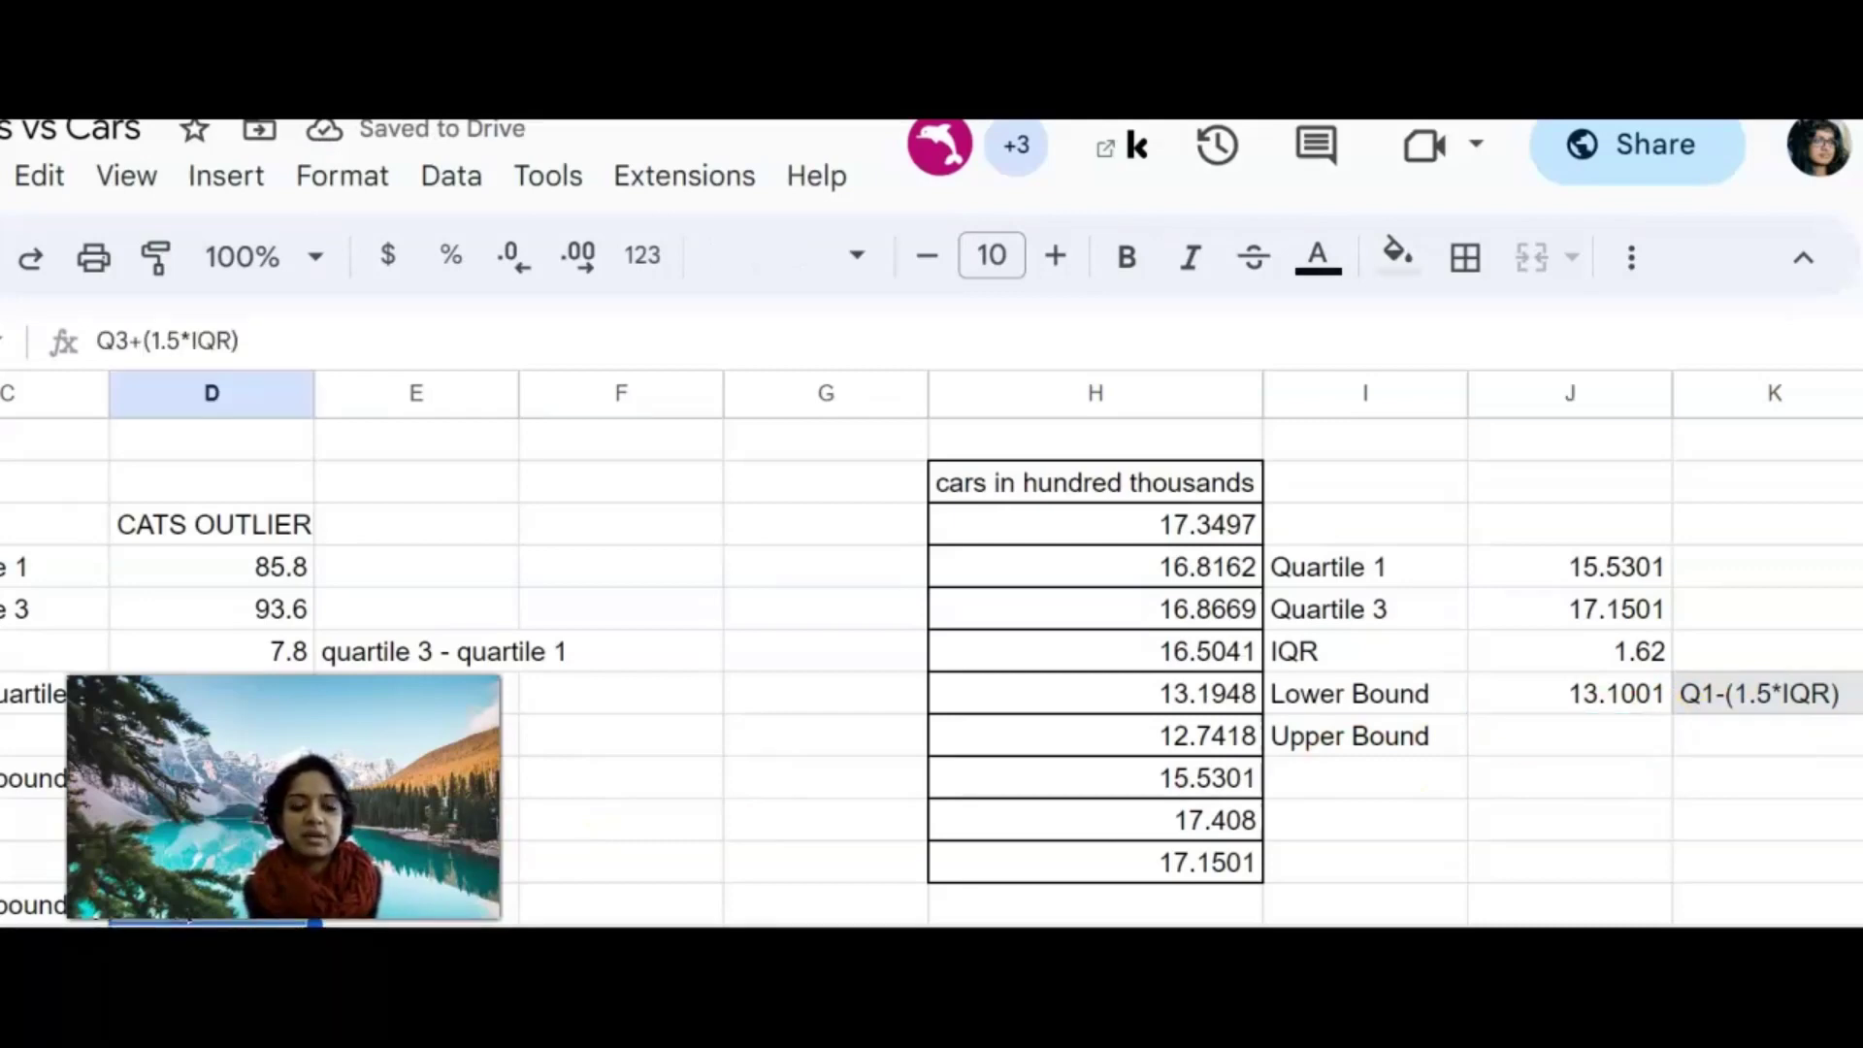
# Step: Paste the Q3+(1.5*IQR) note beside Upper Bound and enter =J17+(1.5*J18) in J20, giving 19.5801
pyautogui.click(1713, 742)
pyautogui.hotkey('ctrl', 'v')
pyautogui.click(1552, 736)
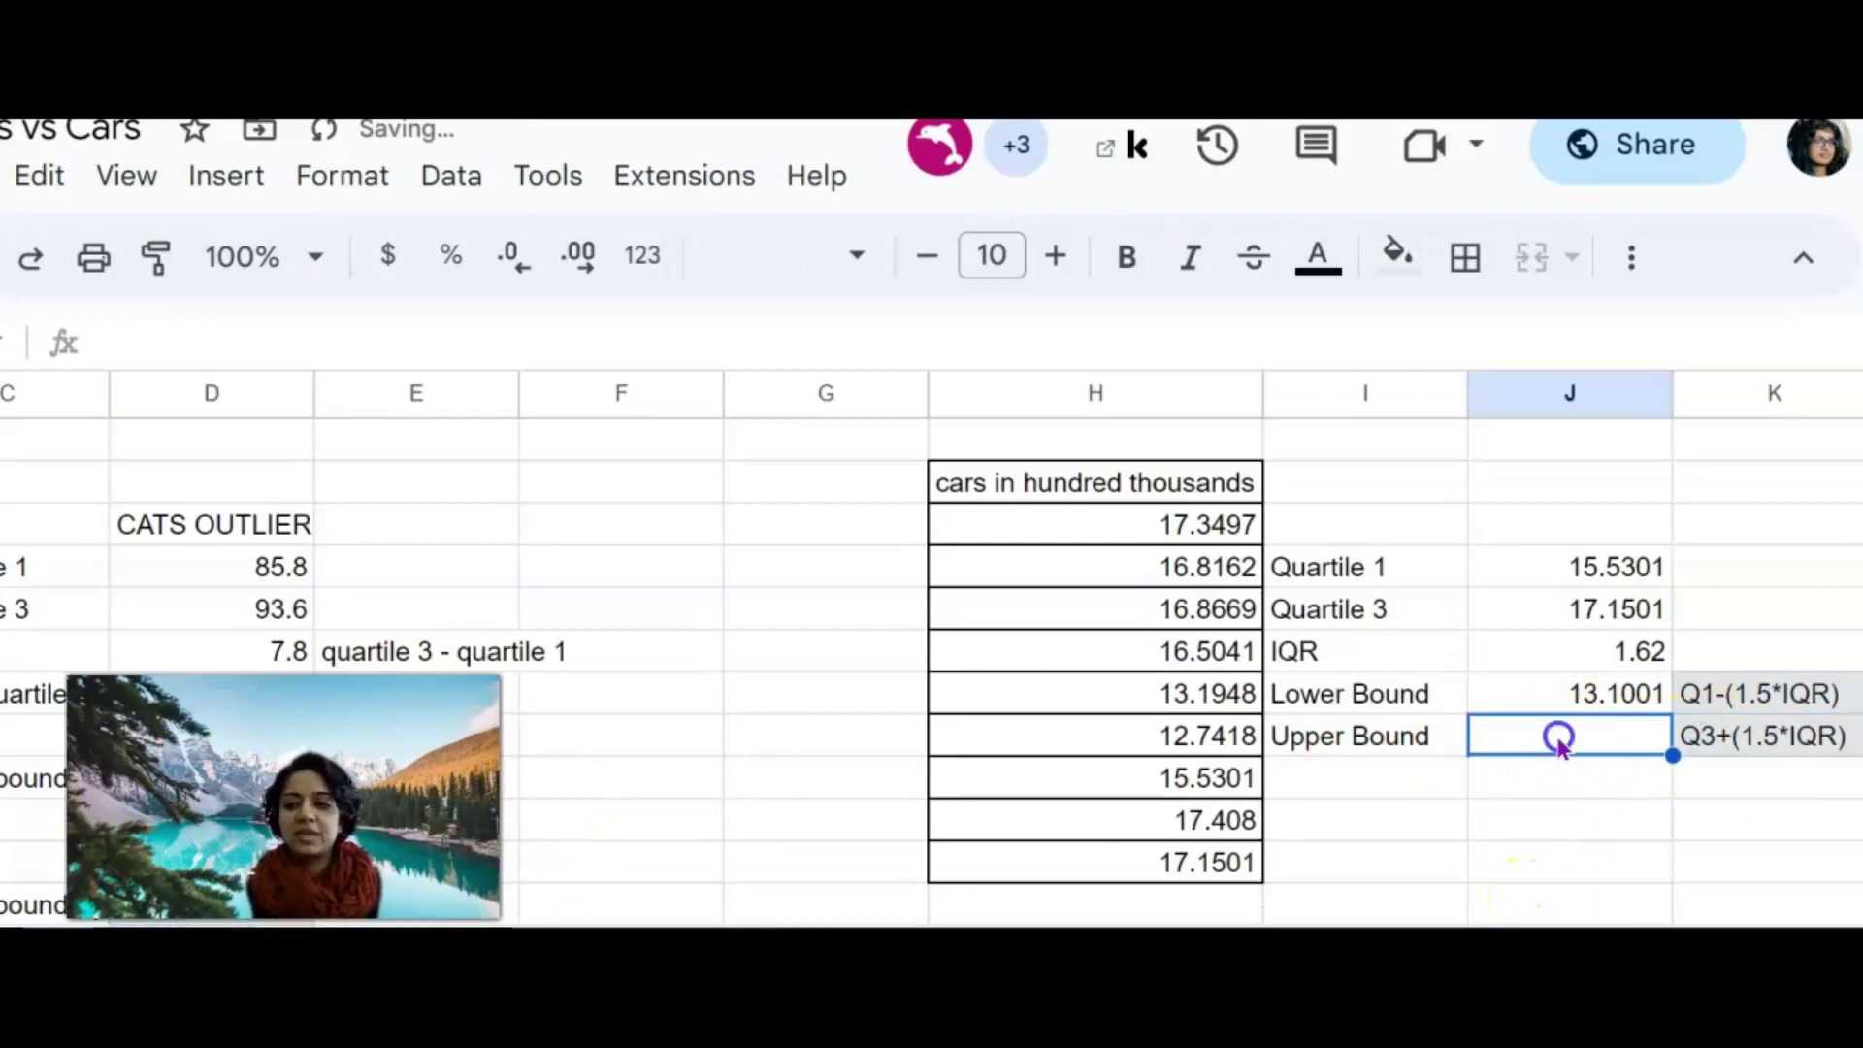
pyautogui.write('=')
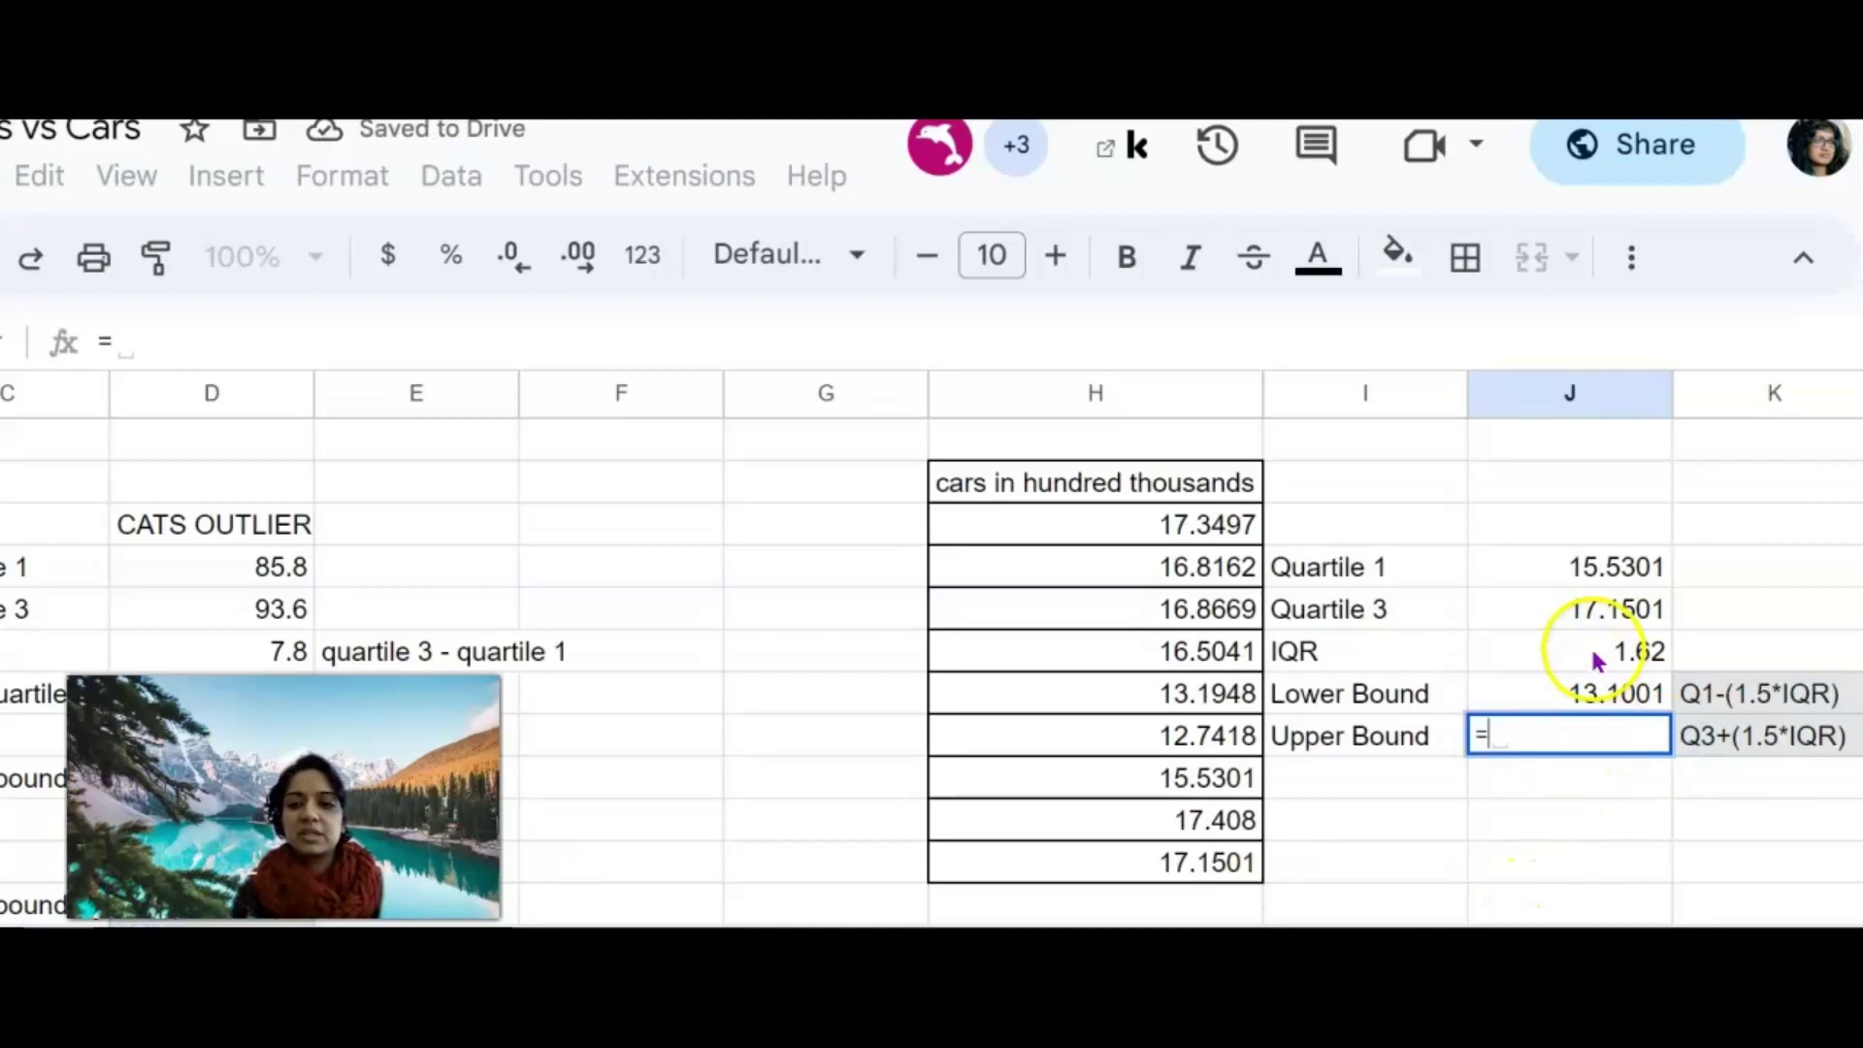
pyautogui.click(1572, 609)
pyautogui.write('+')
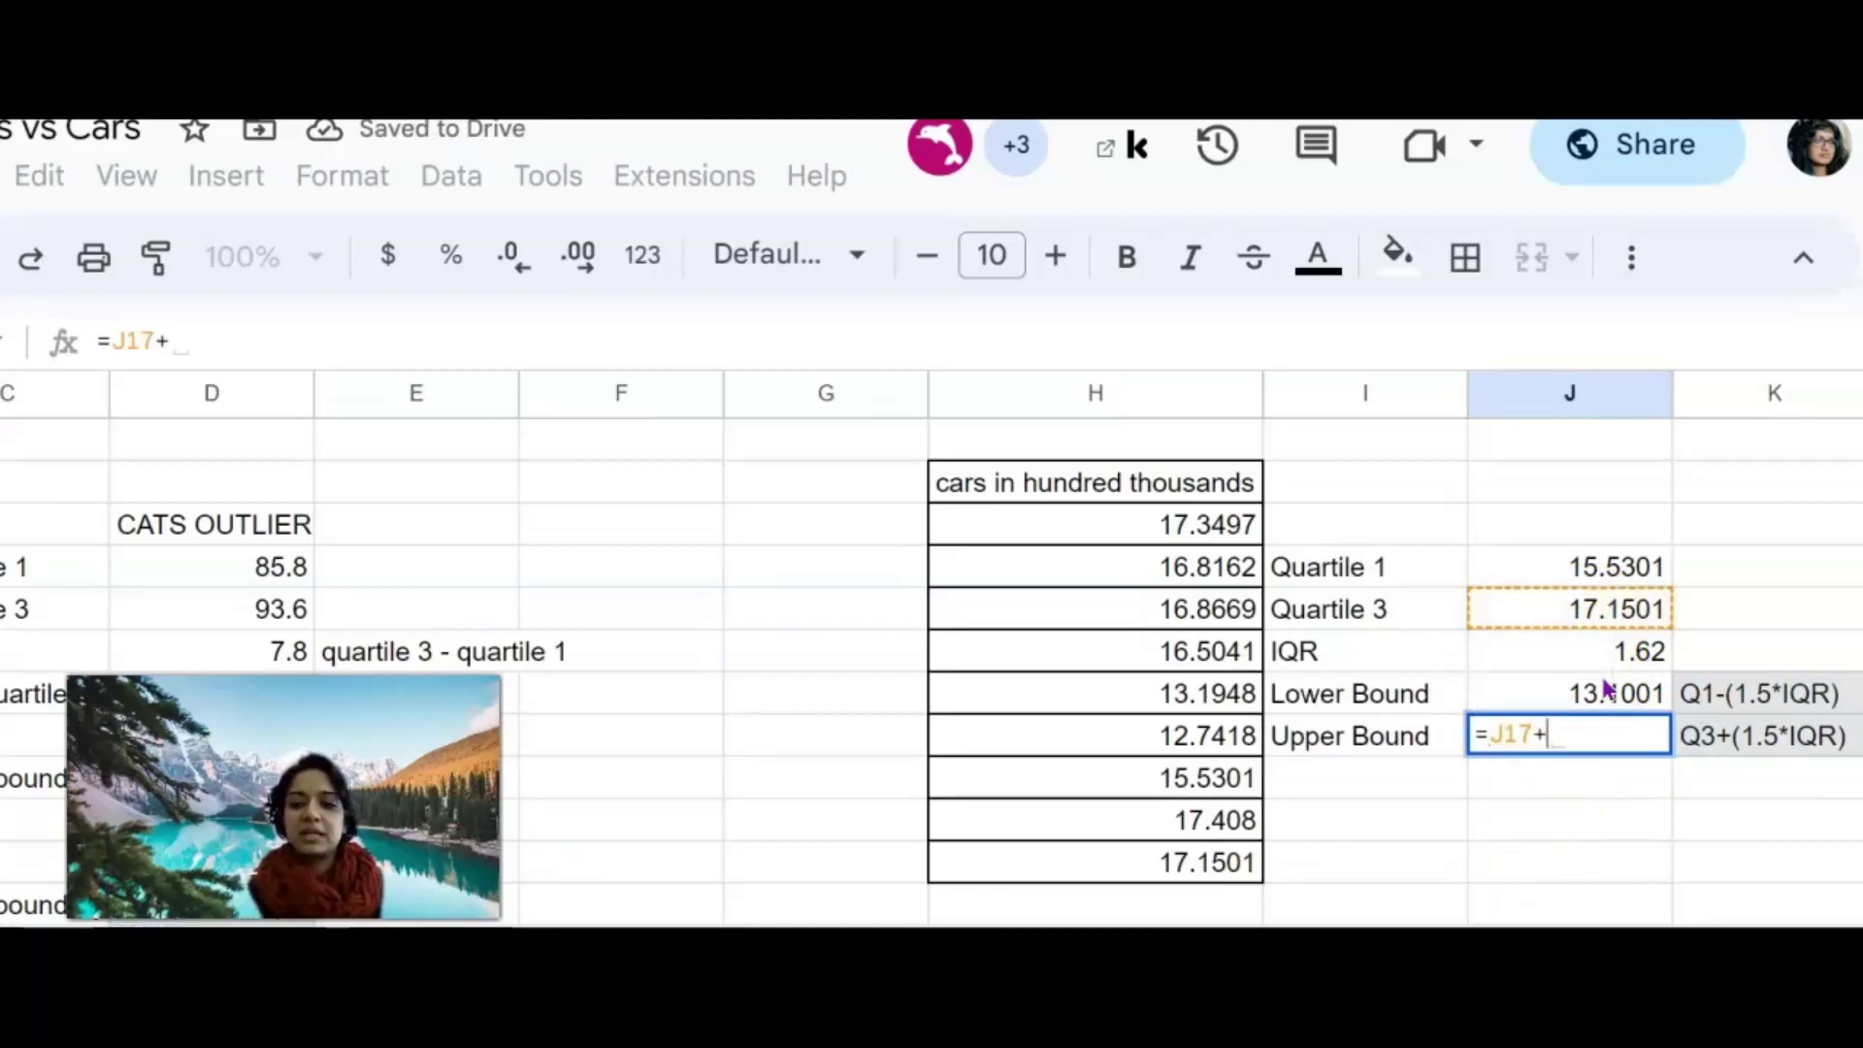
pyautogui.write('(1.5')
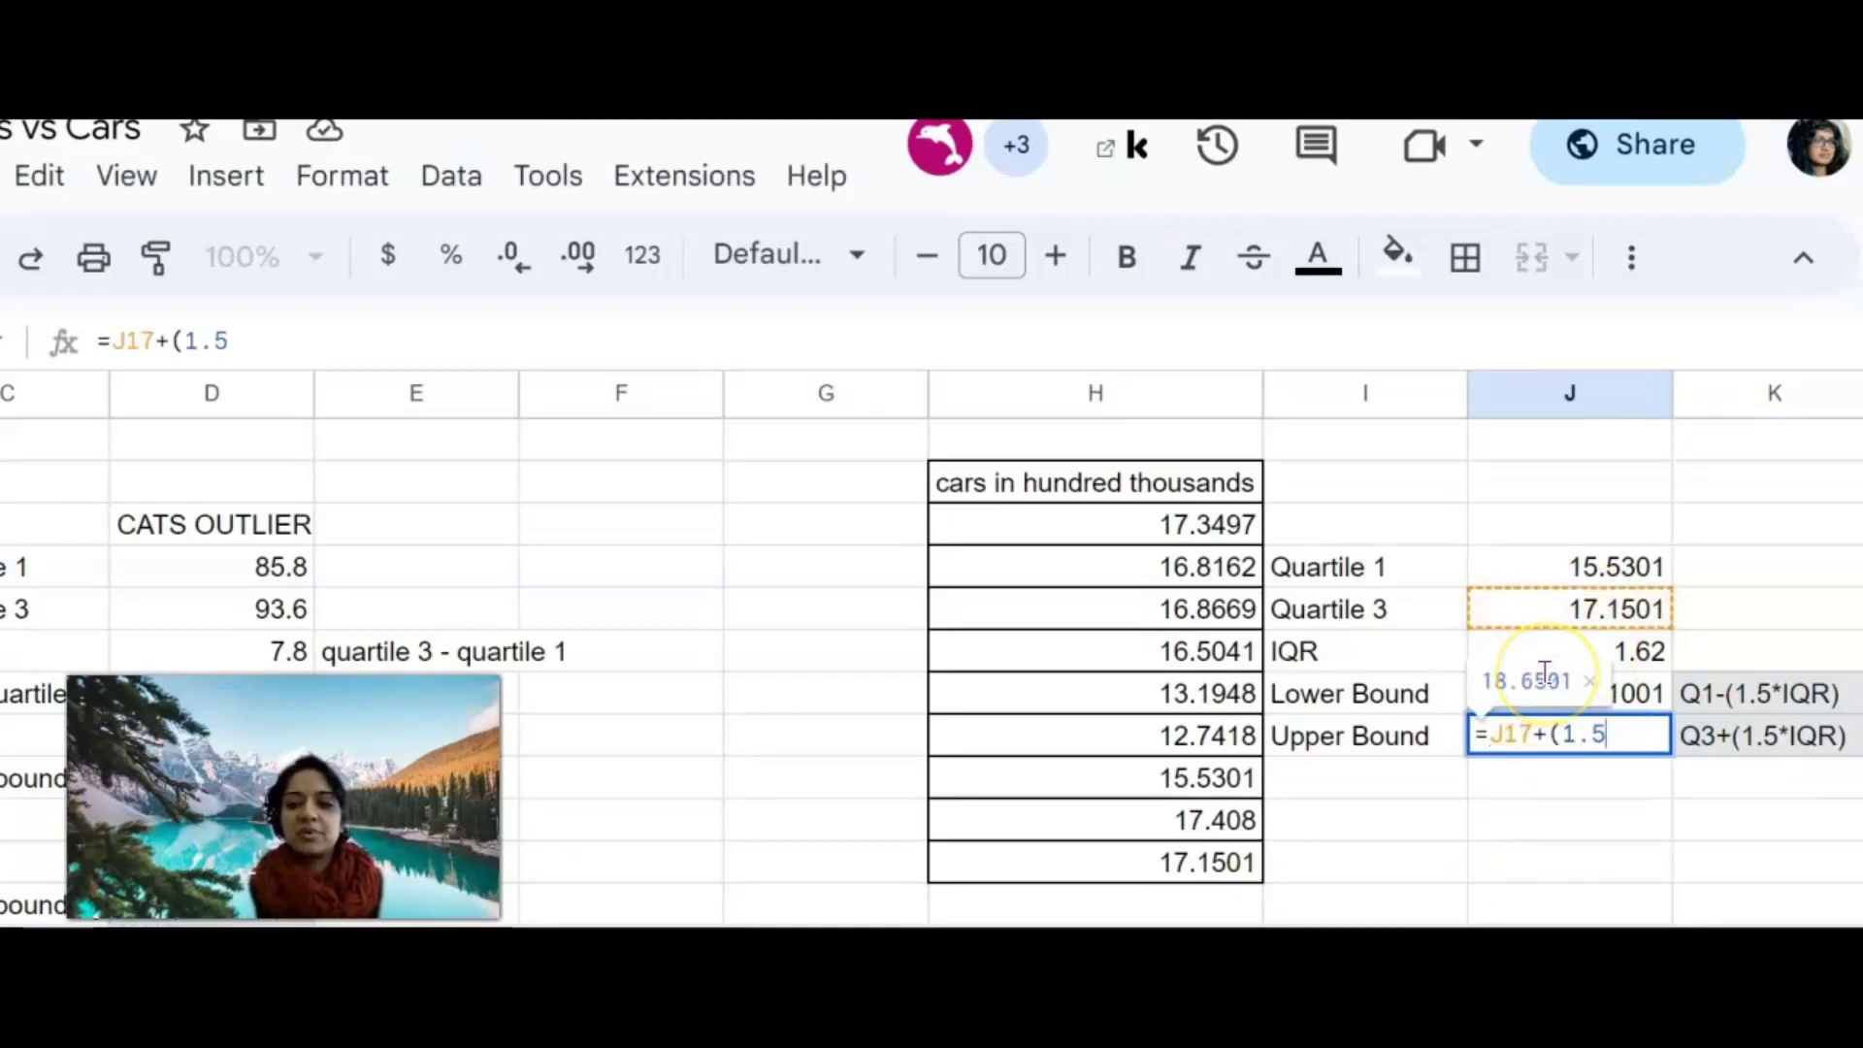
pyautogui.write('*')
pyautogui.click(1563, 657)
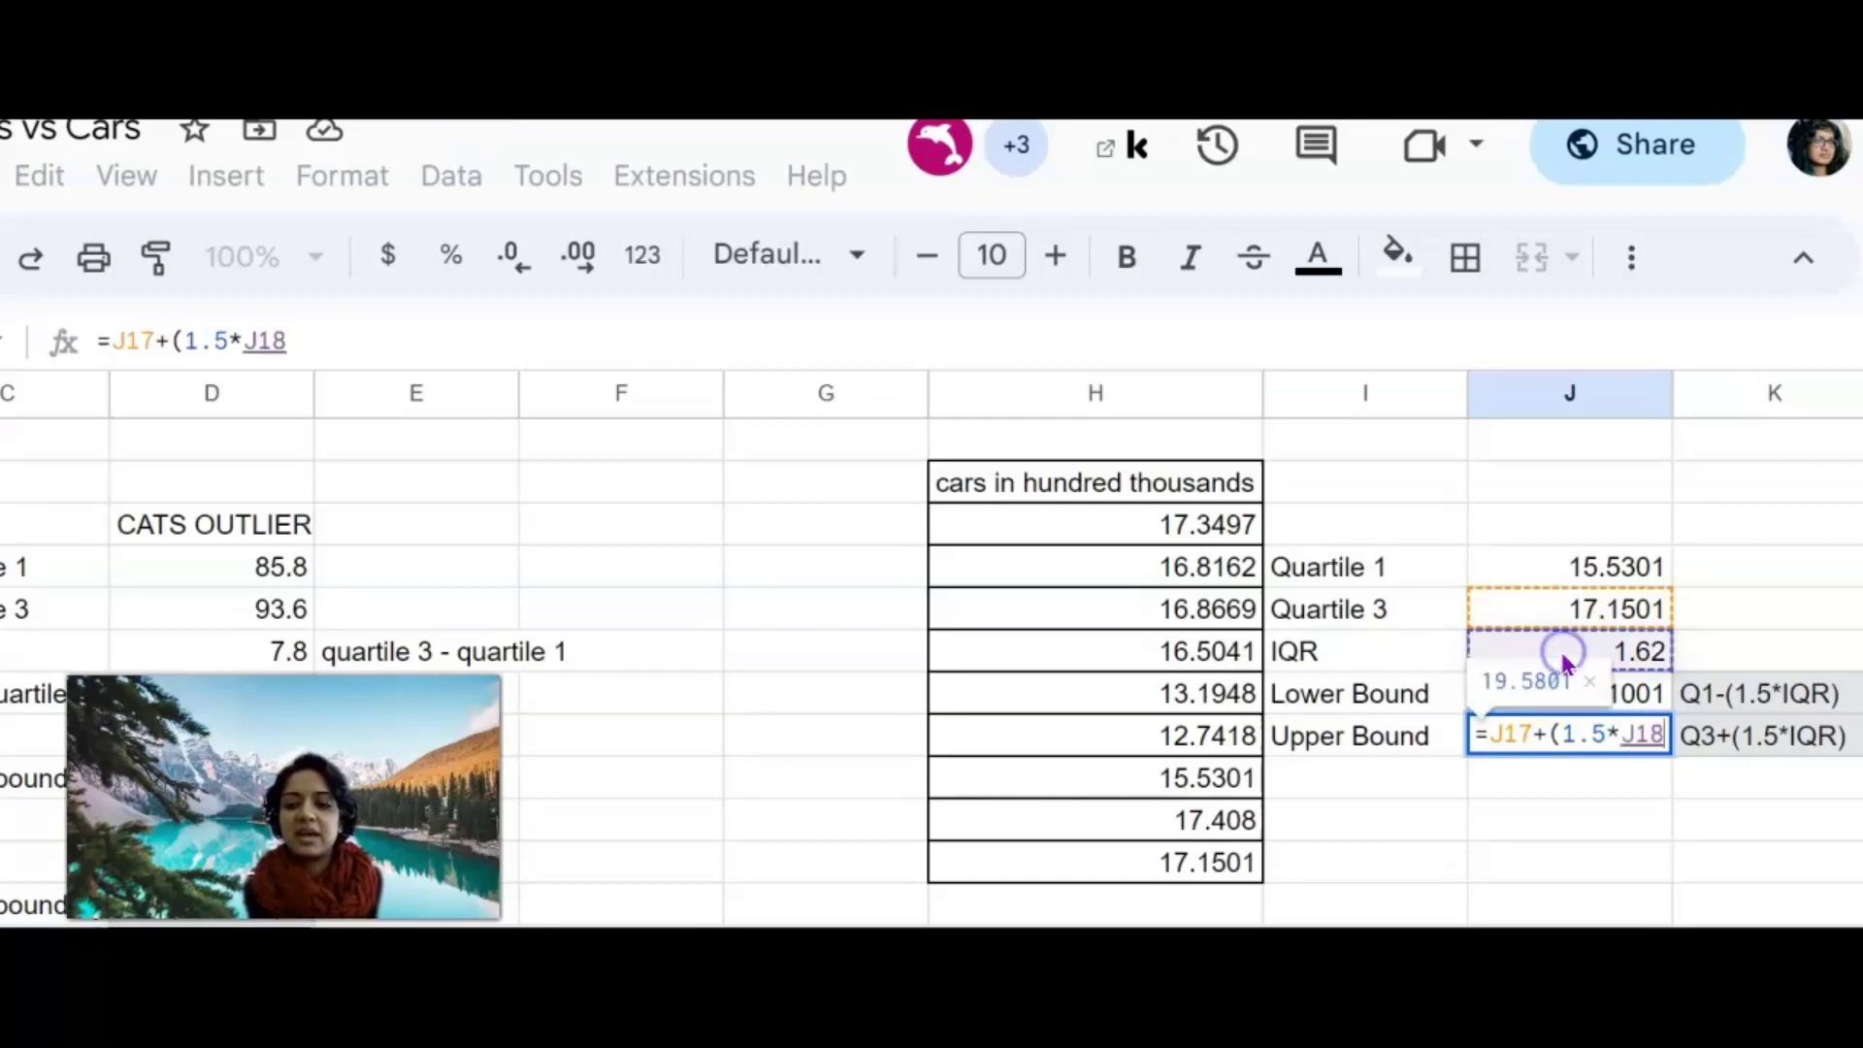
pyautogui.write(')')
pyautogui.press('Return')
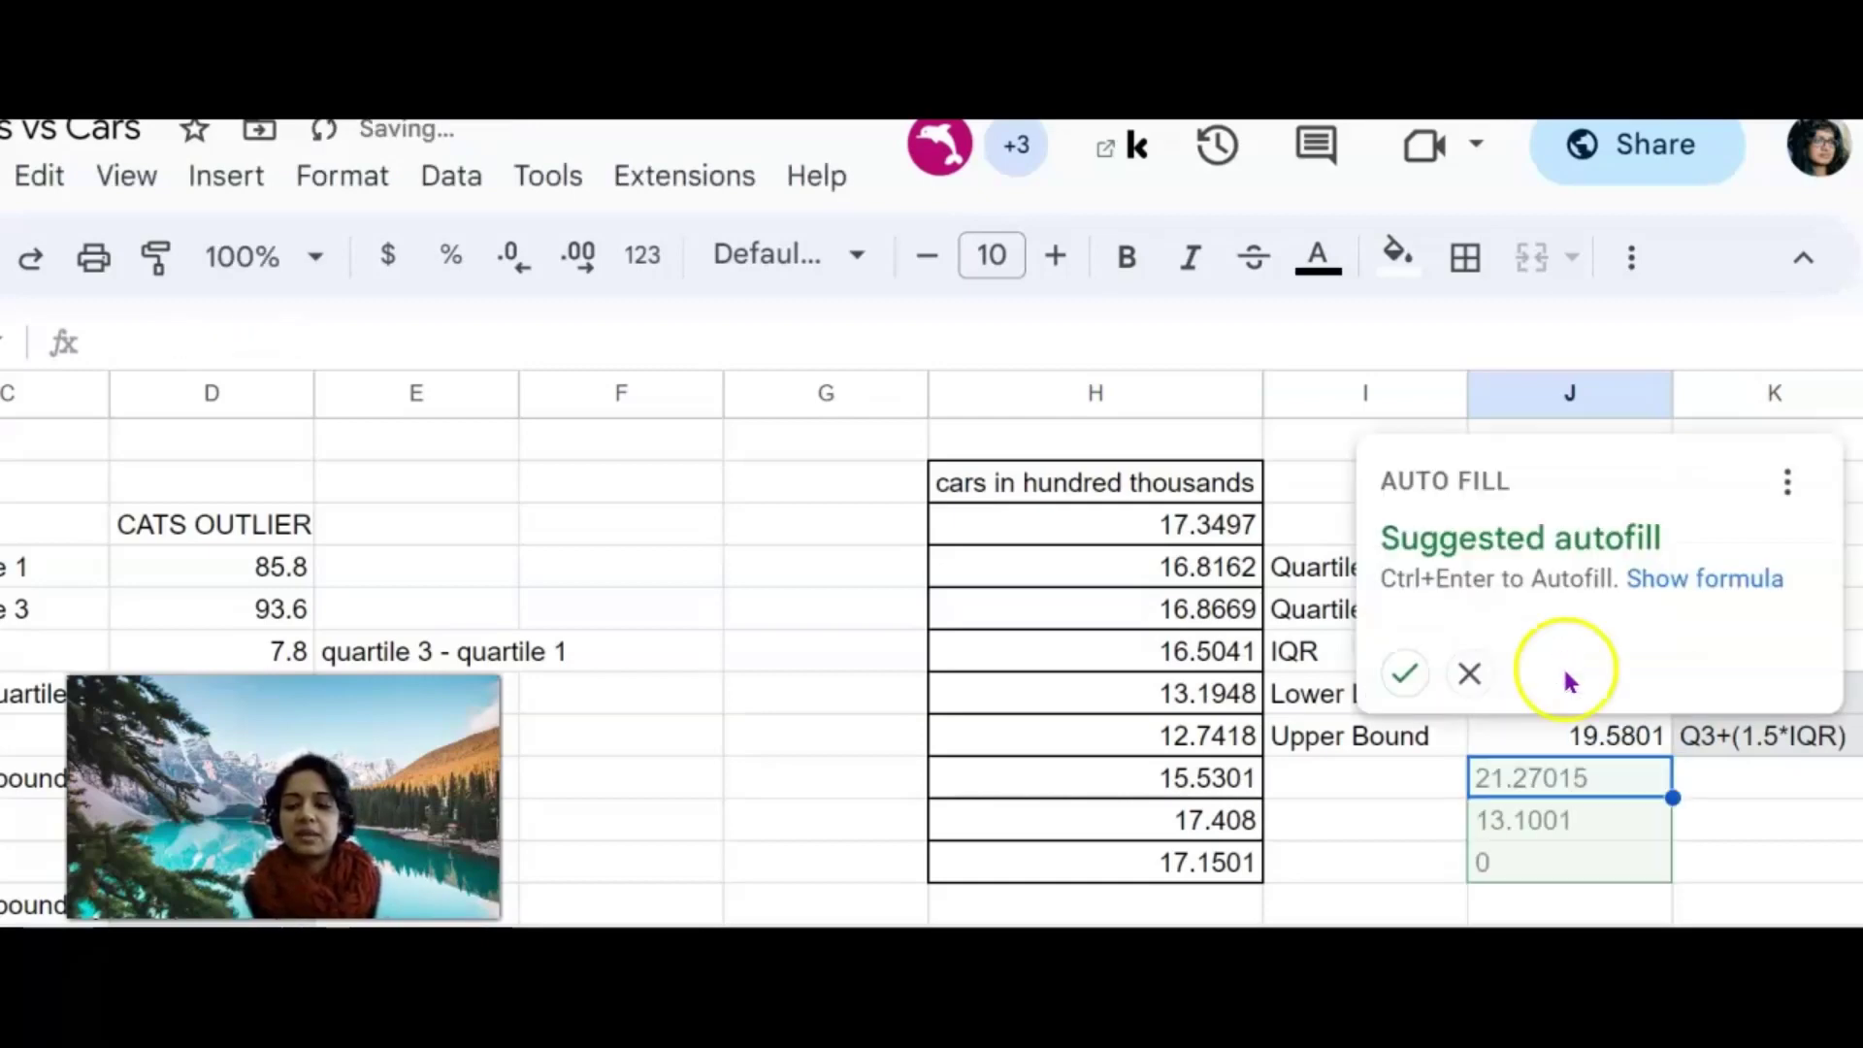
pyautogui.click(1679, 825)
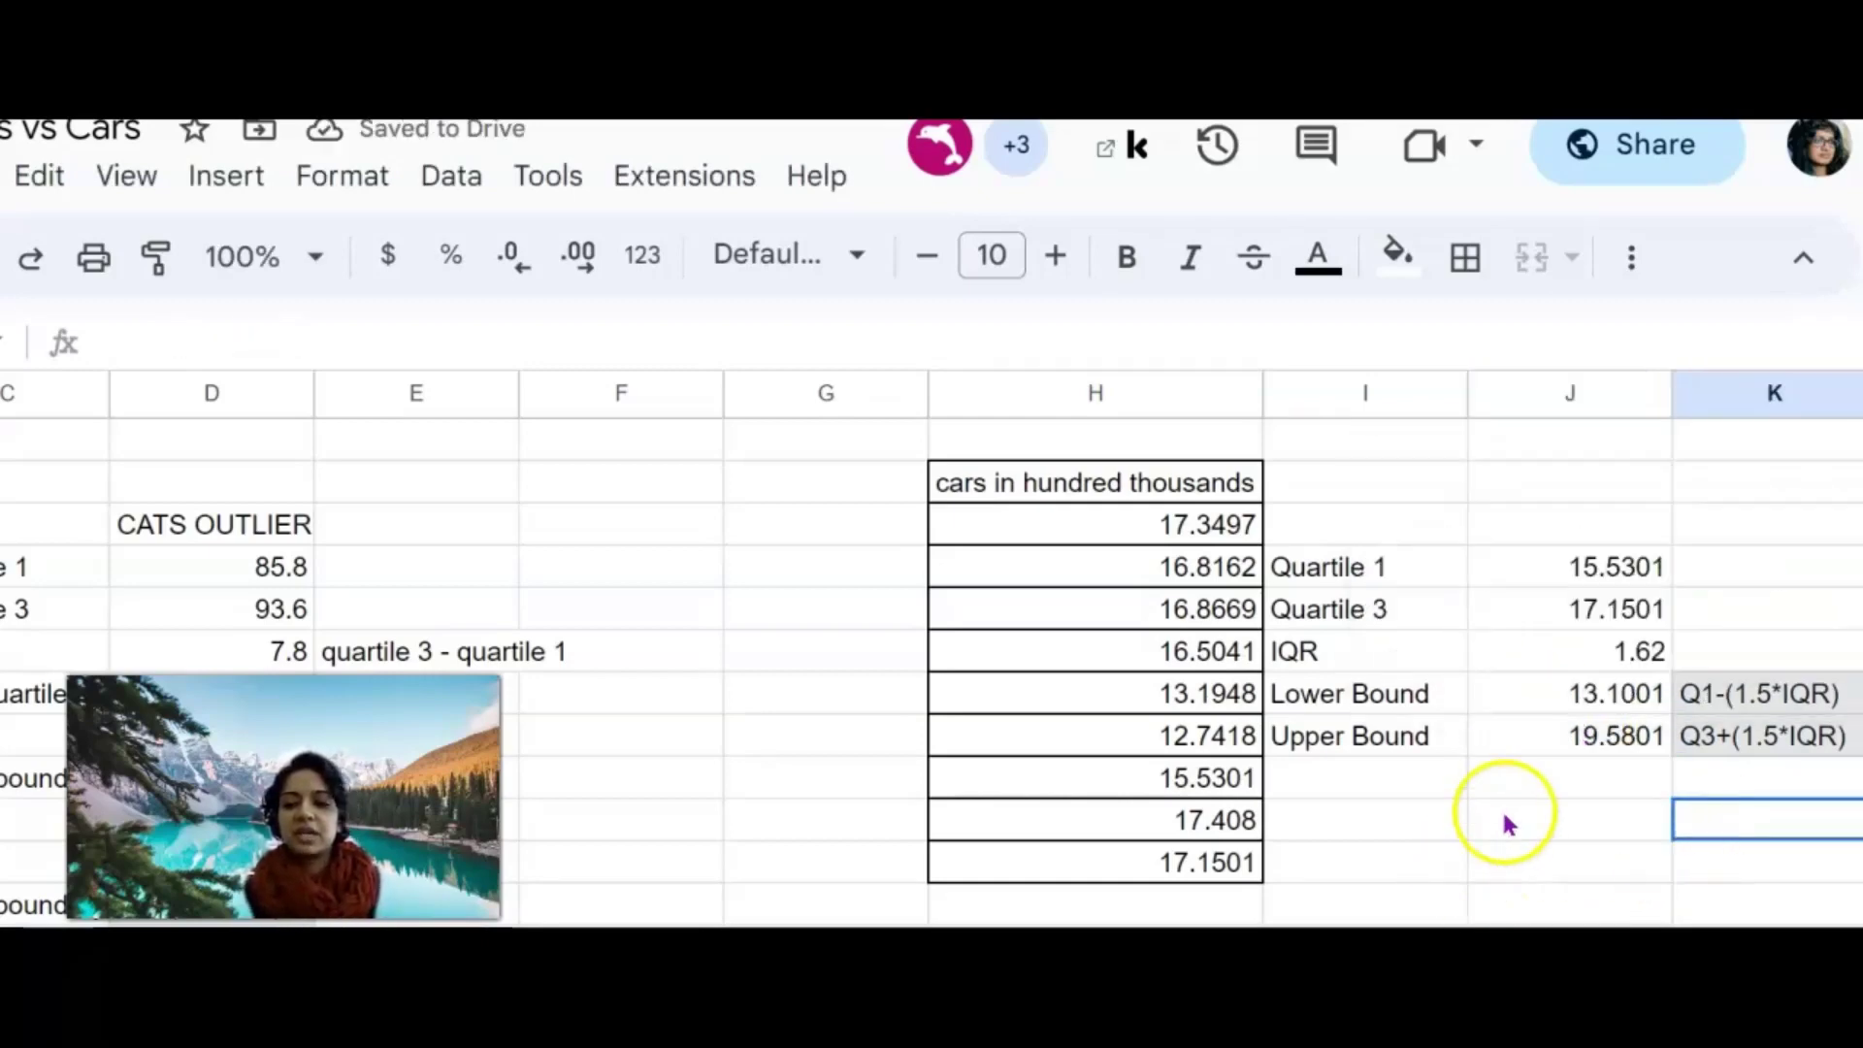
pyautogui.click(1564, 706)
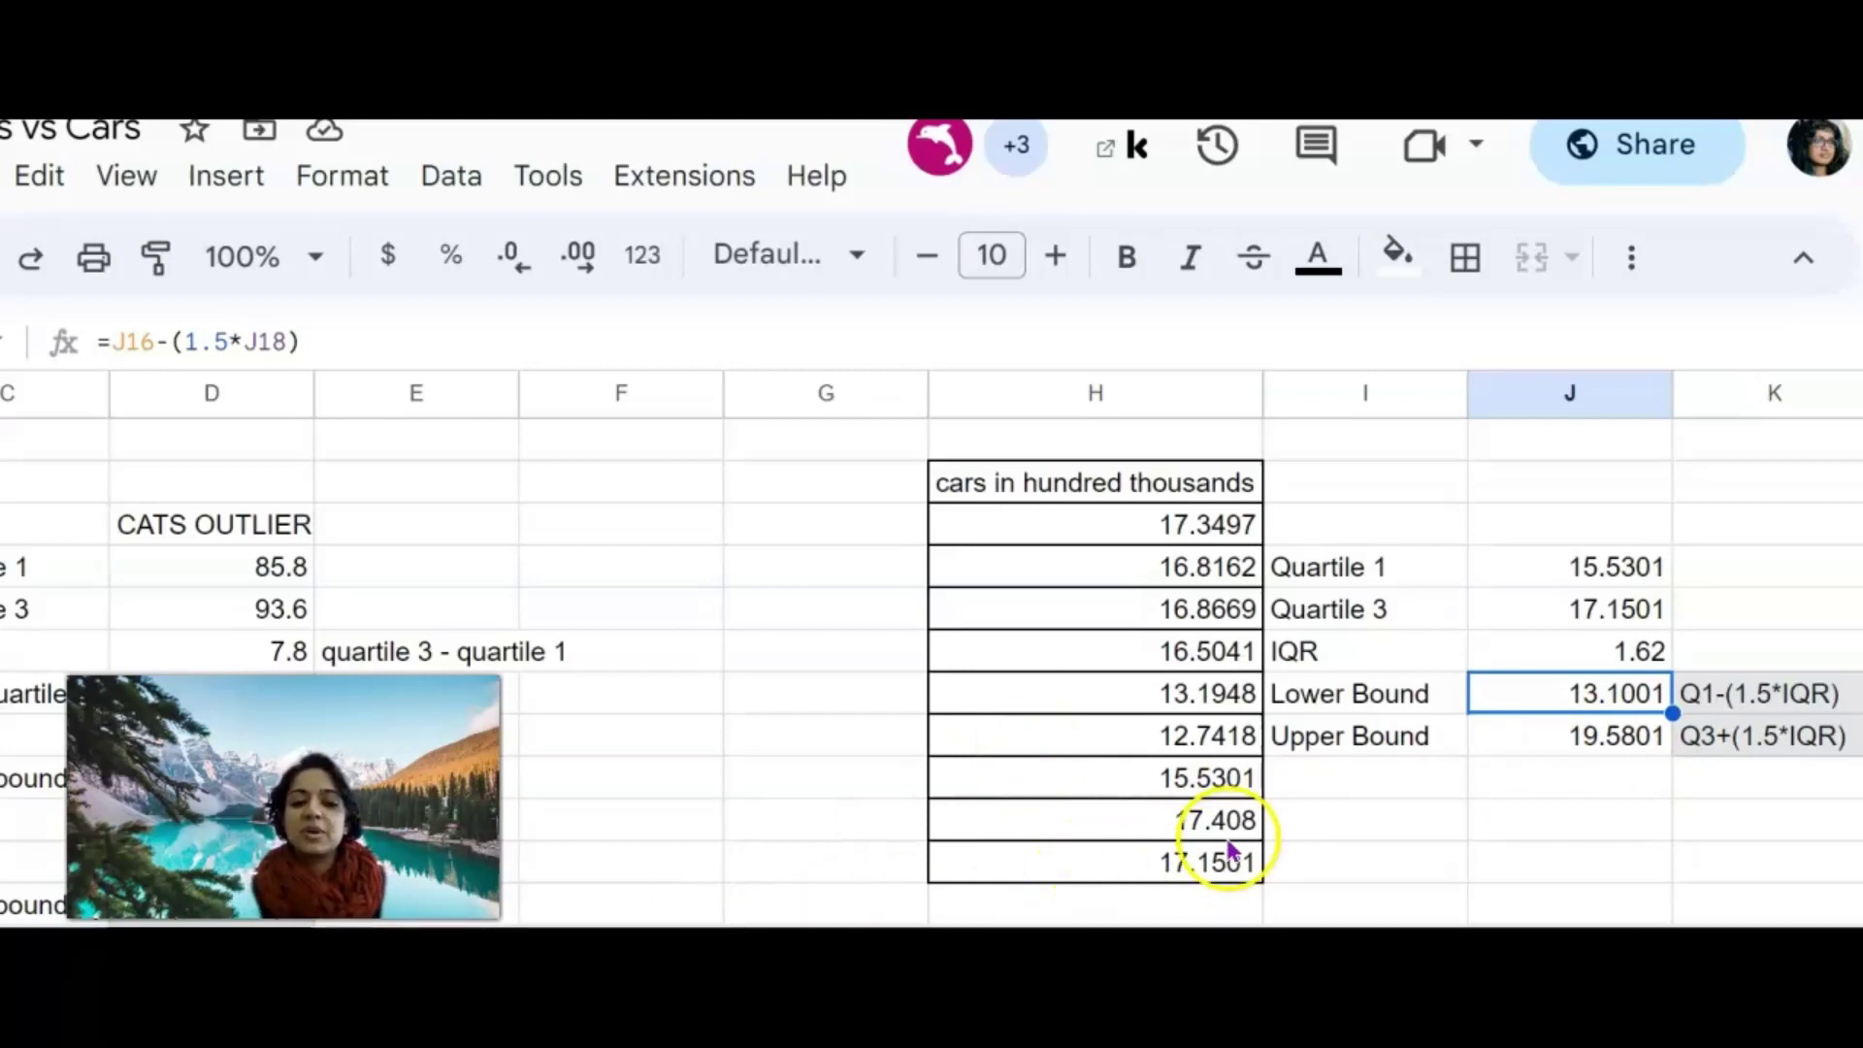
# Step: Scroll back to column A and select from the red cats outlier 73 across to the cars column
pyautogui.click(1480, 788)
pyautogui.click(1443, 788)
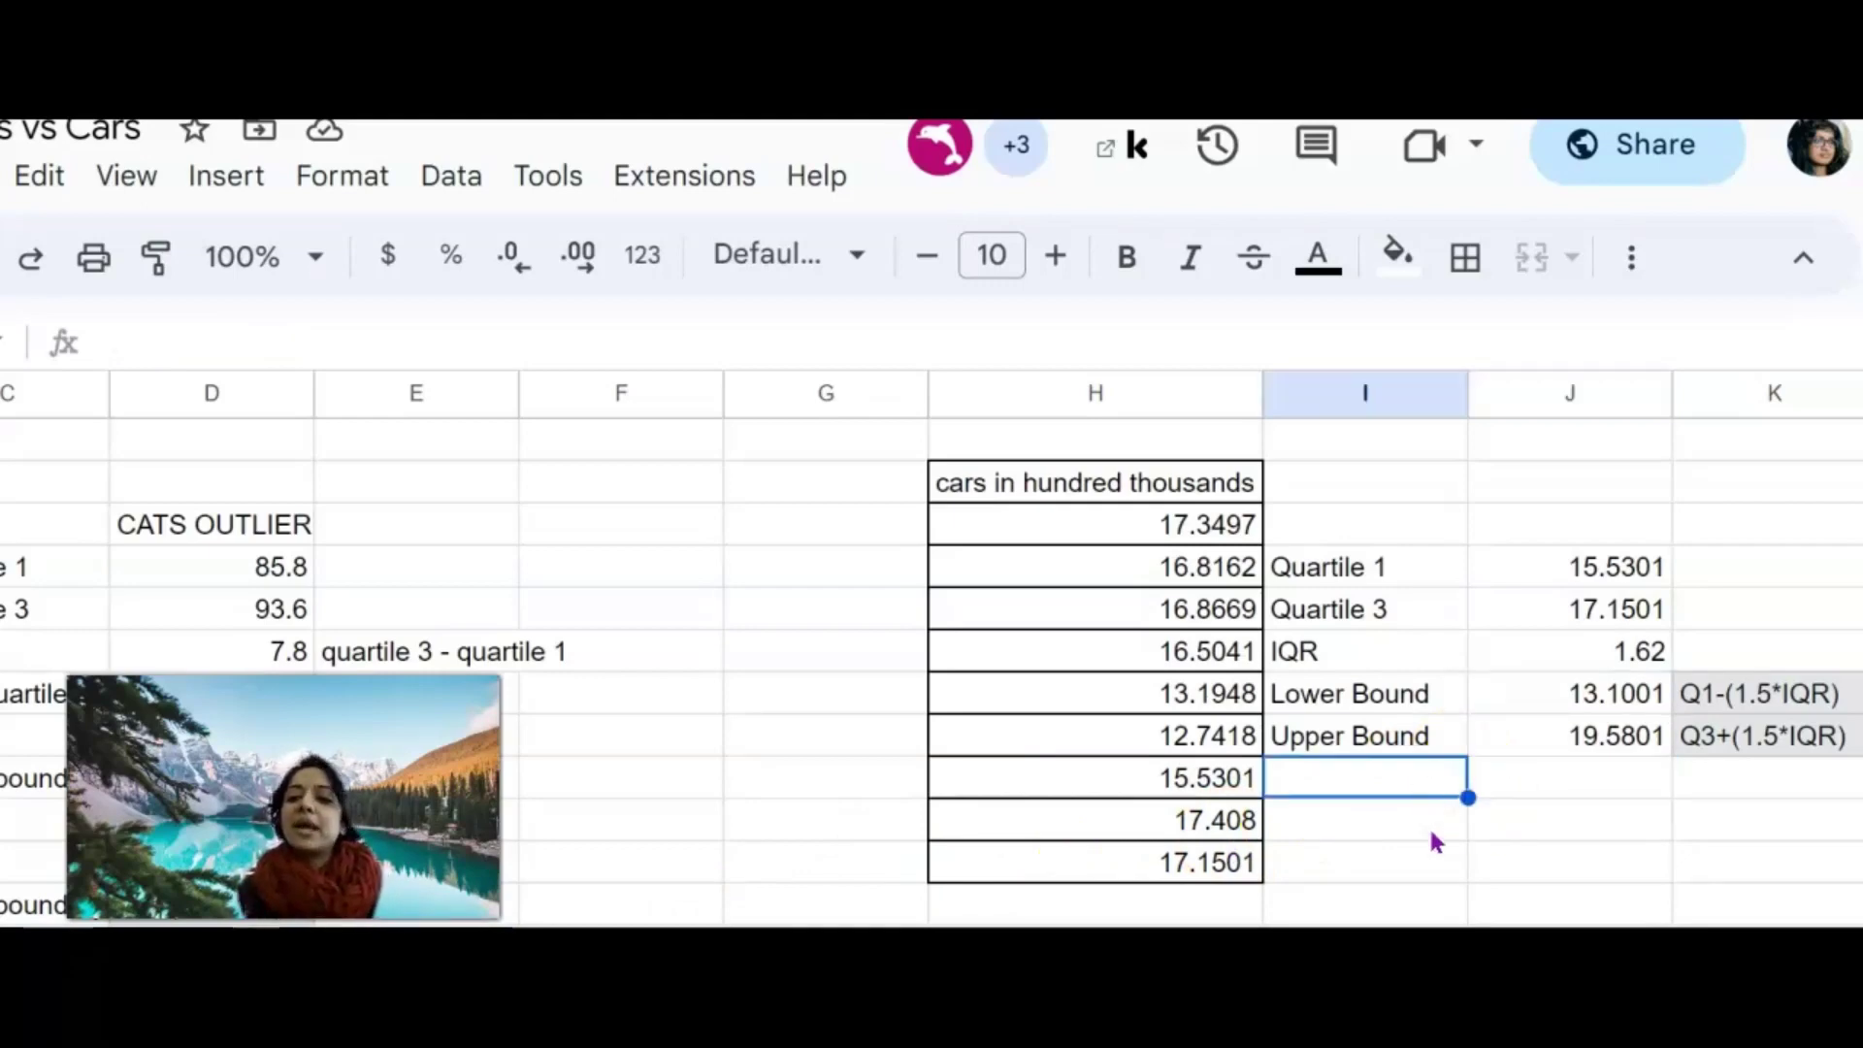
pyautogui.click(1430, 832)
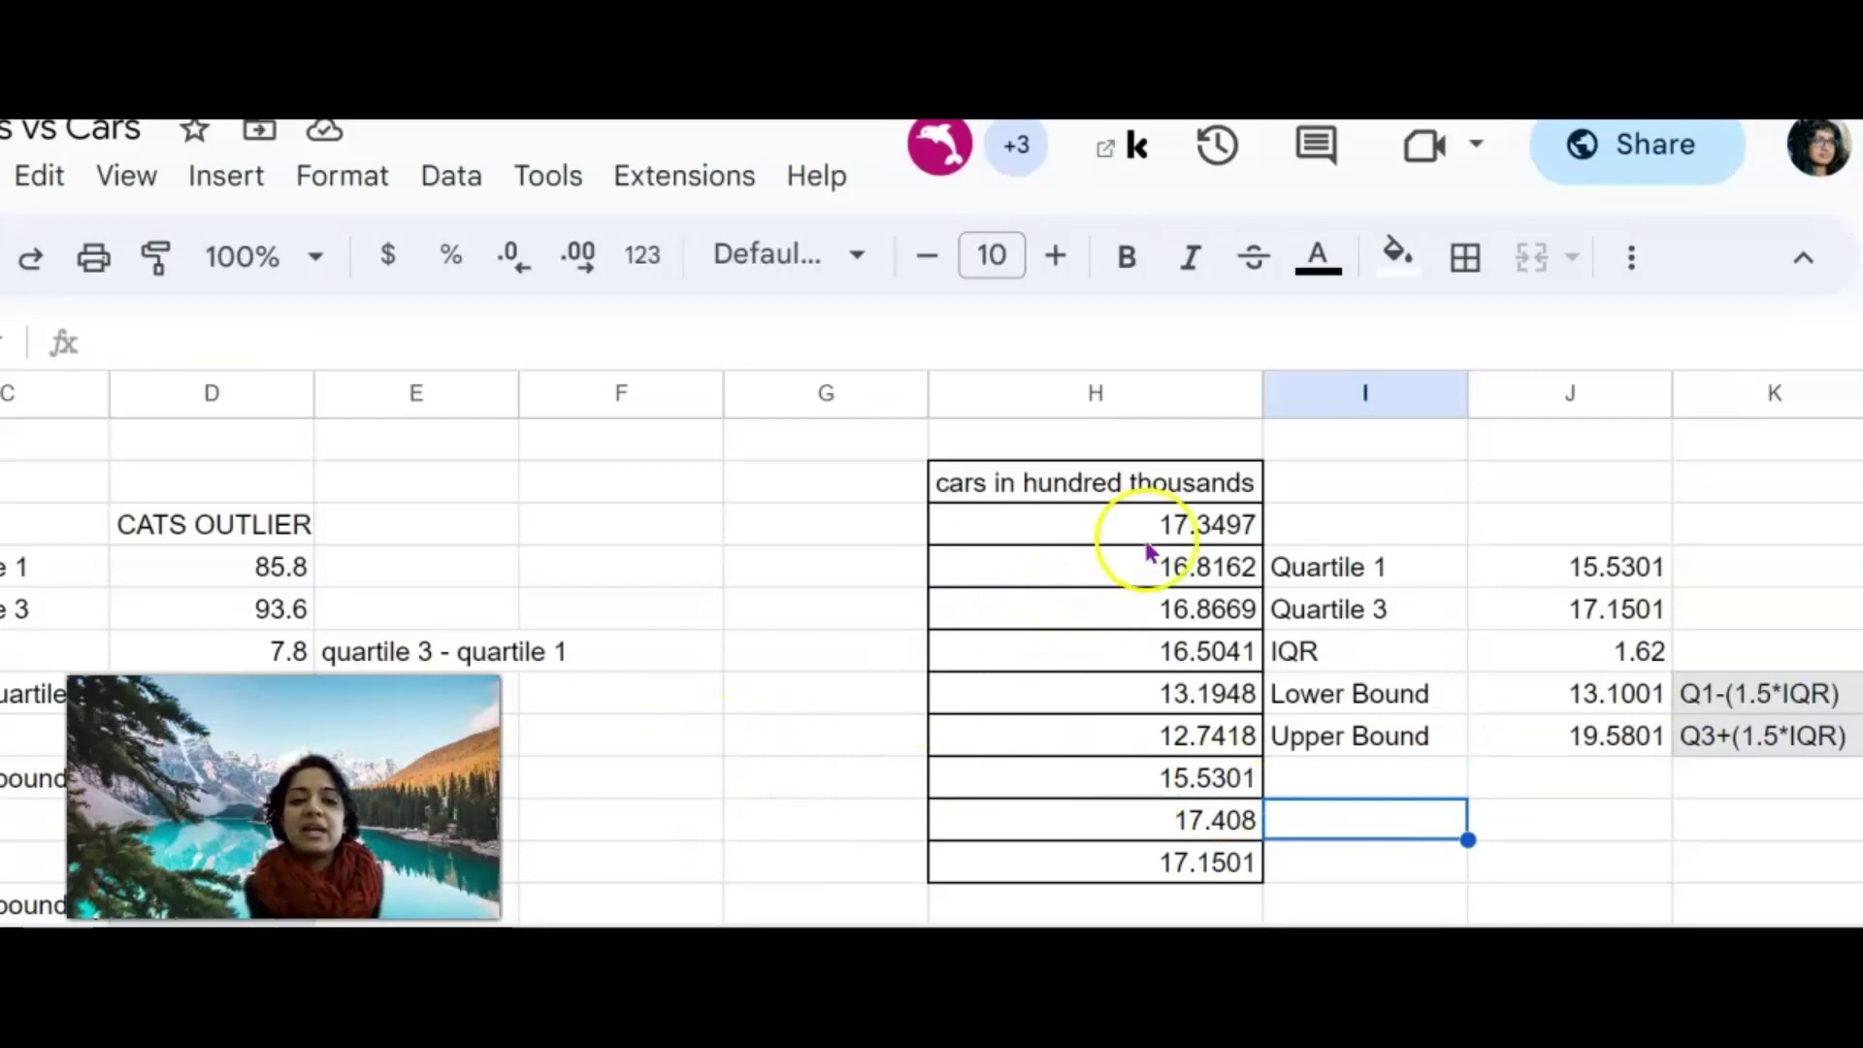
pyautogui.hscroll(-3, 1094, 647)
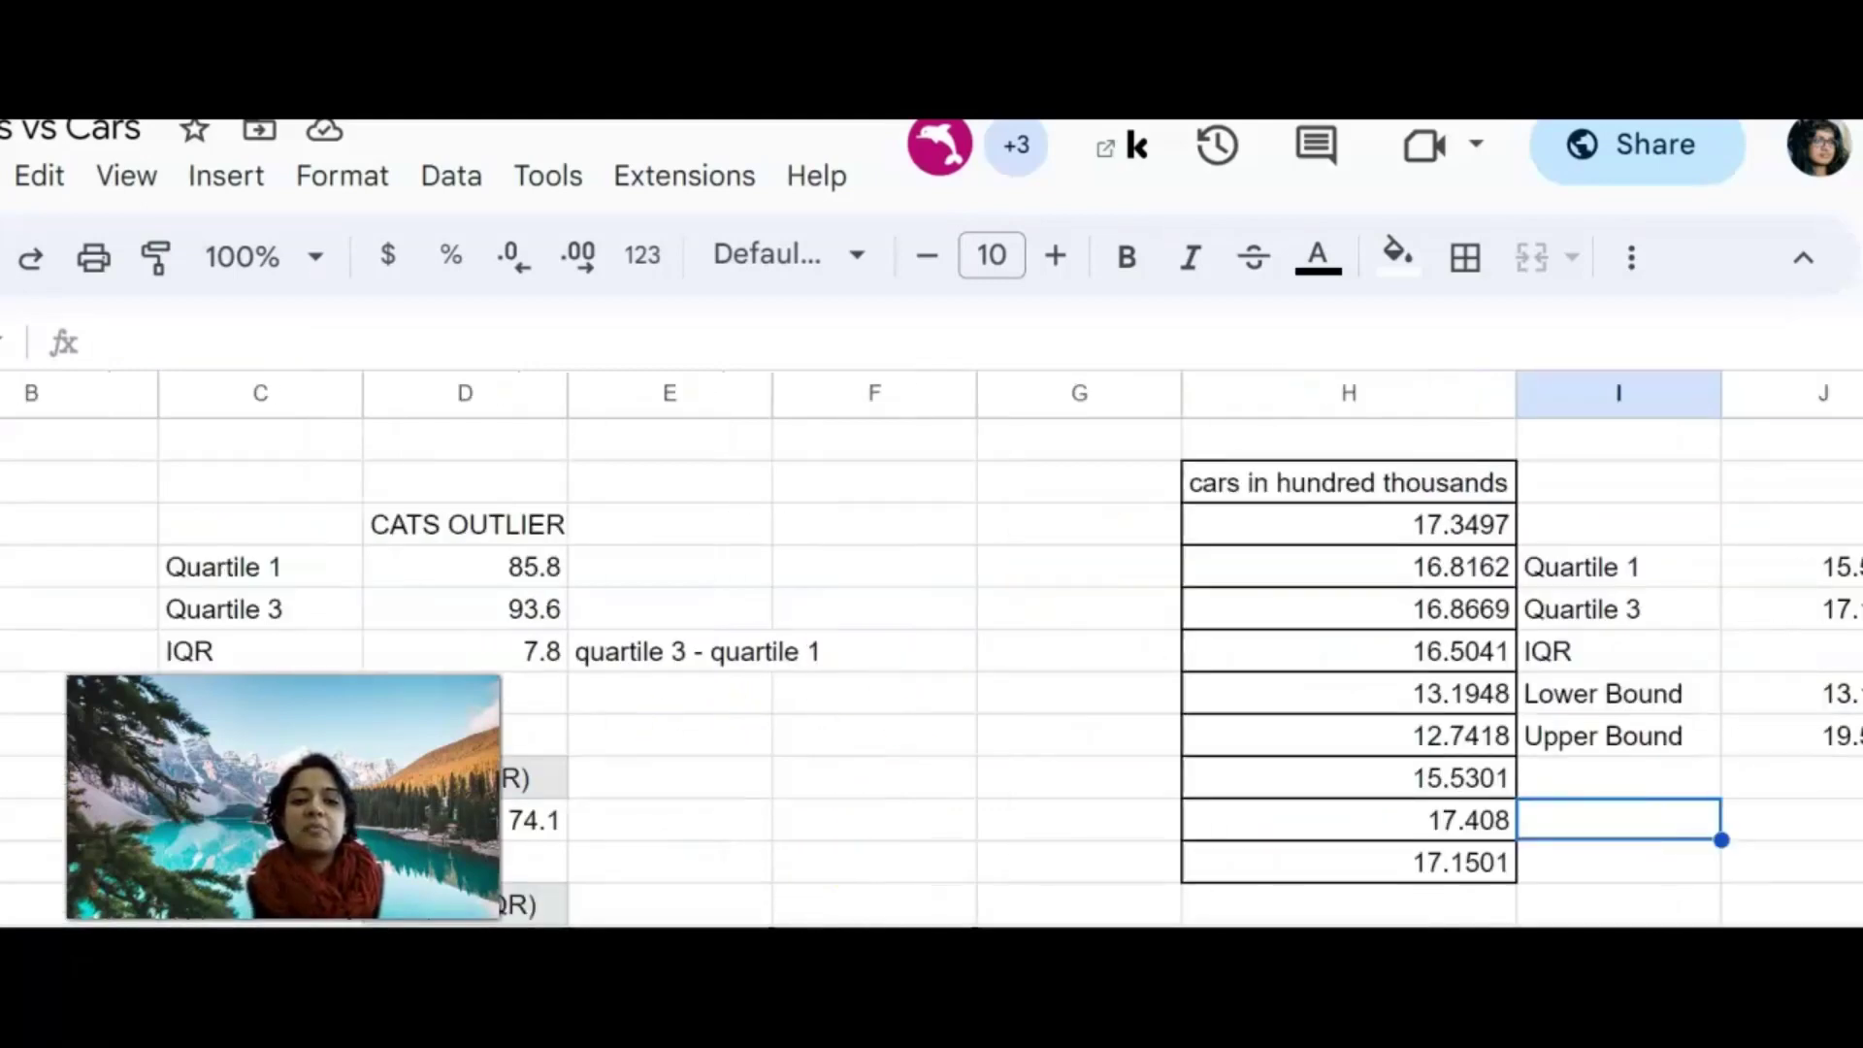
pyautogui.scroll(-1, 666, 708)
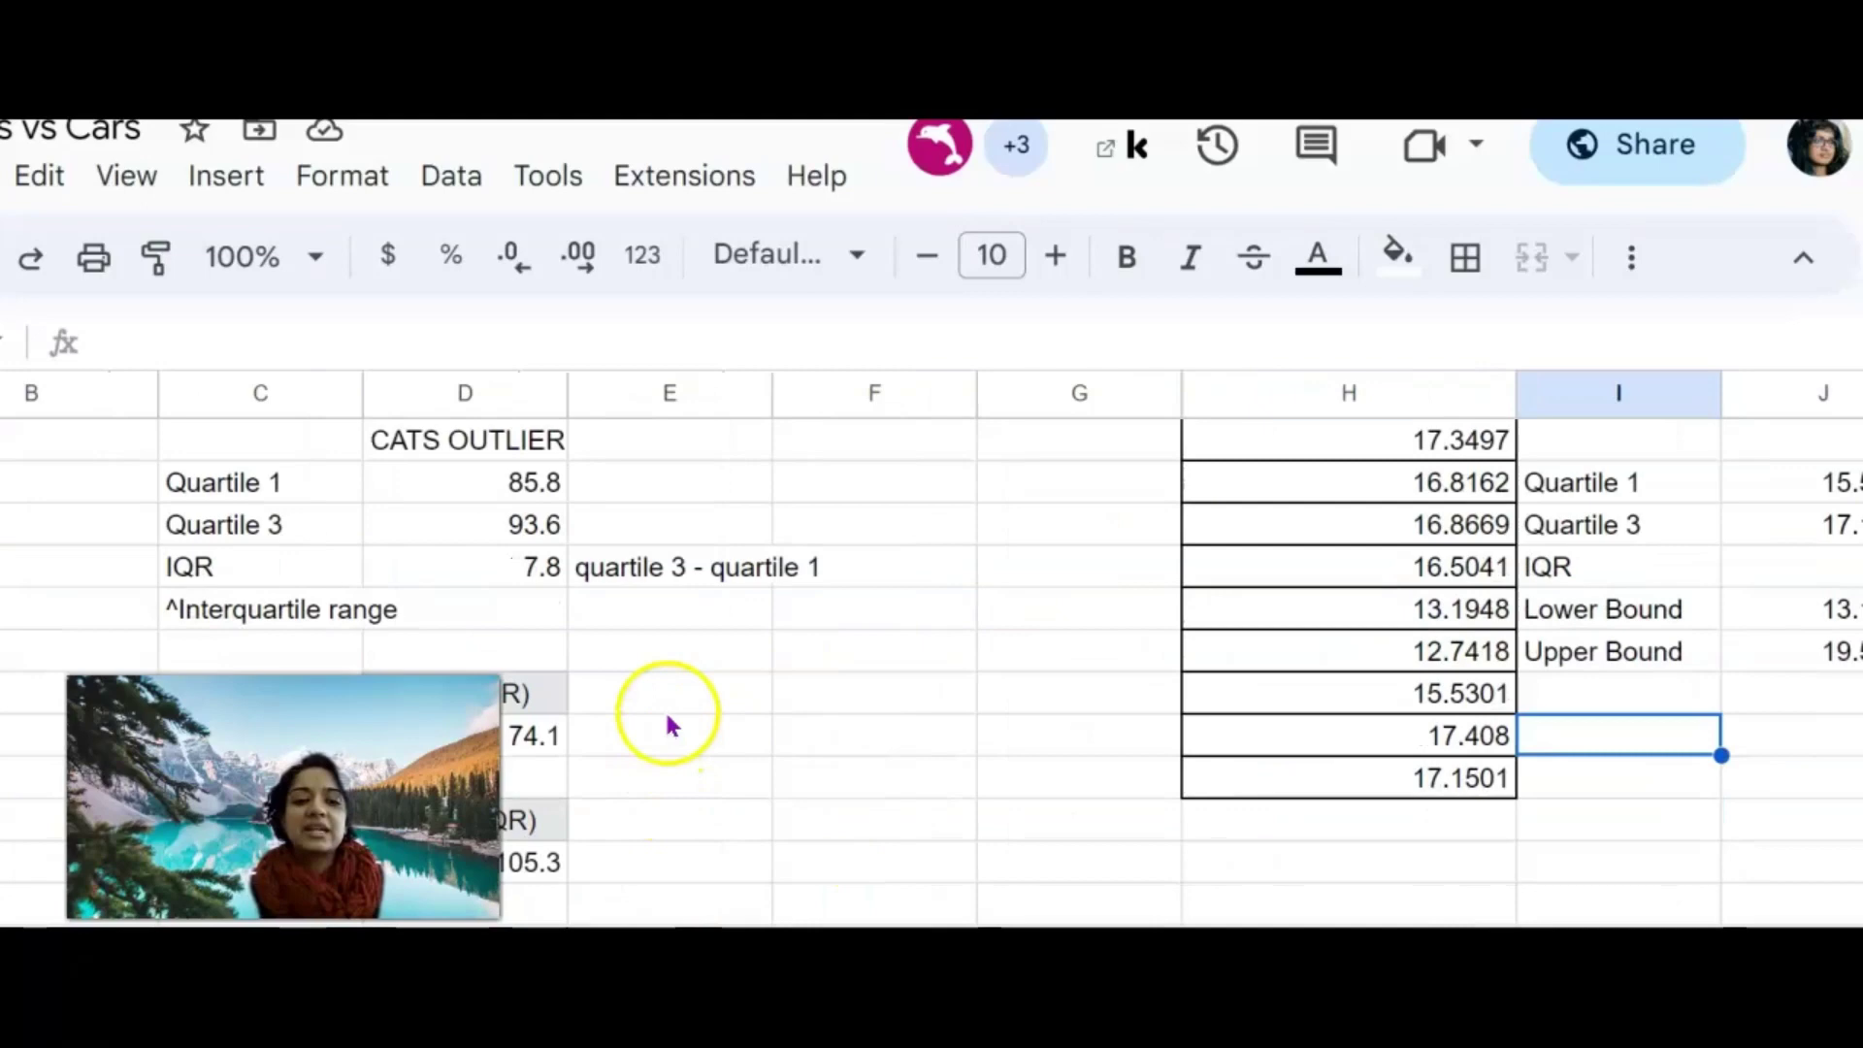
pyautogui.scroll(1, 666, 708)
pyautogui.hscroll(-2, 507, 720)
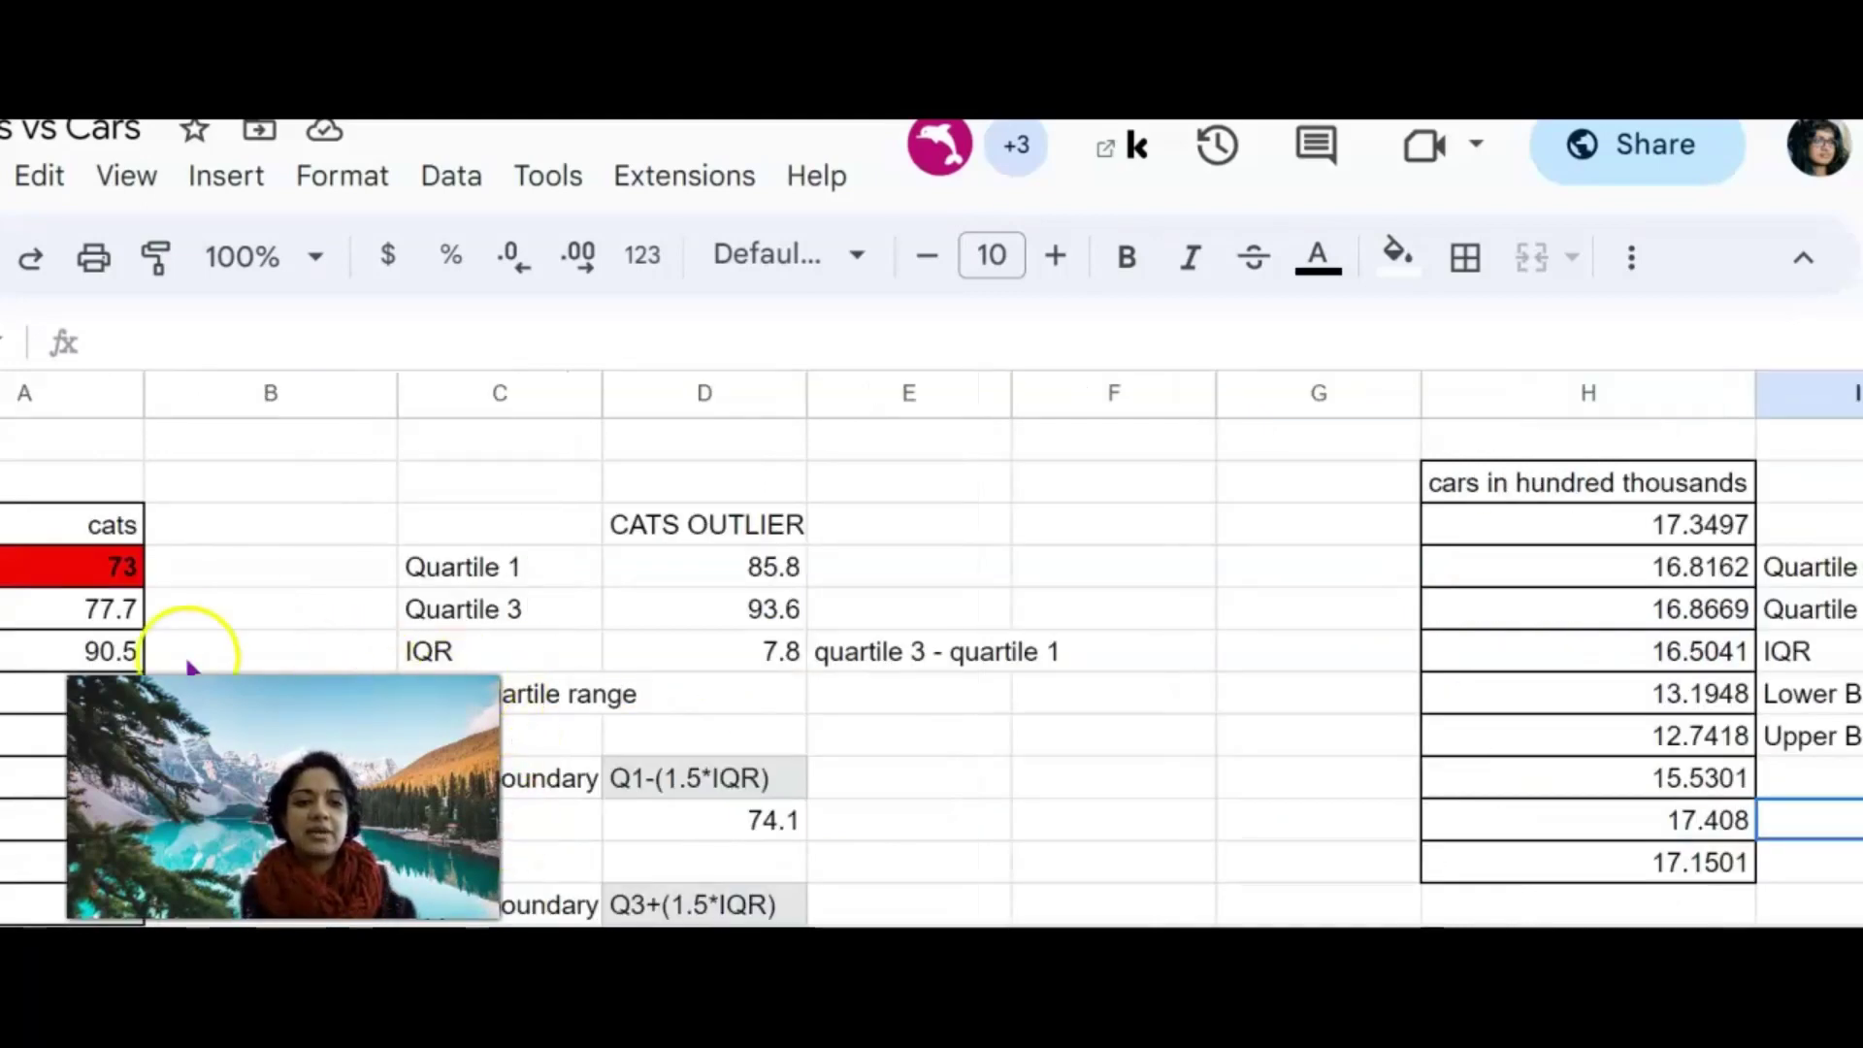
pyautogui.click(124, 570)
pyautogui.moveTo(124, 571); pyautogui.dragTo(1553, 558)
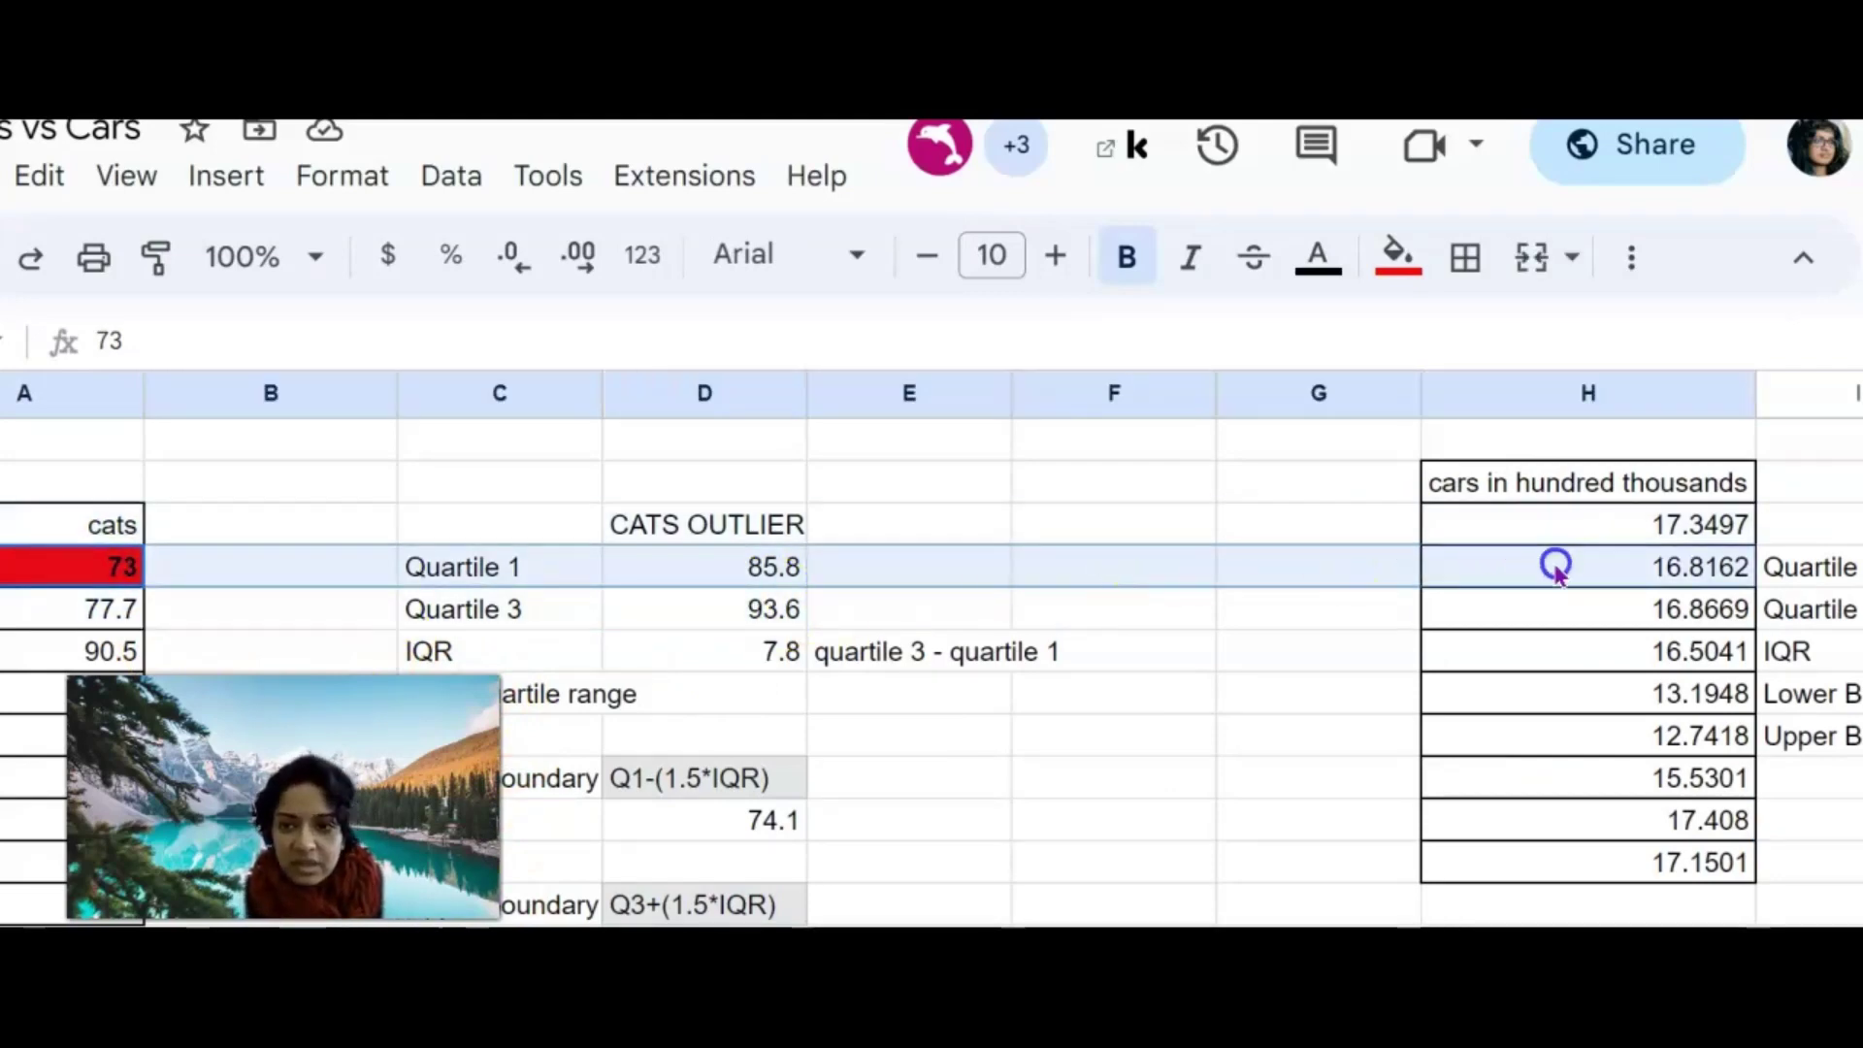
# Step: Fill the car value 17.3497, paired with the cats outlier 73, red
pyautogui.click(56, 580)
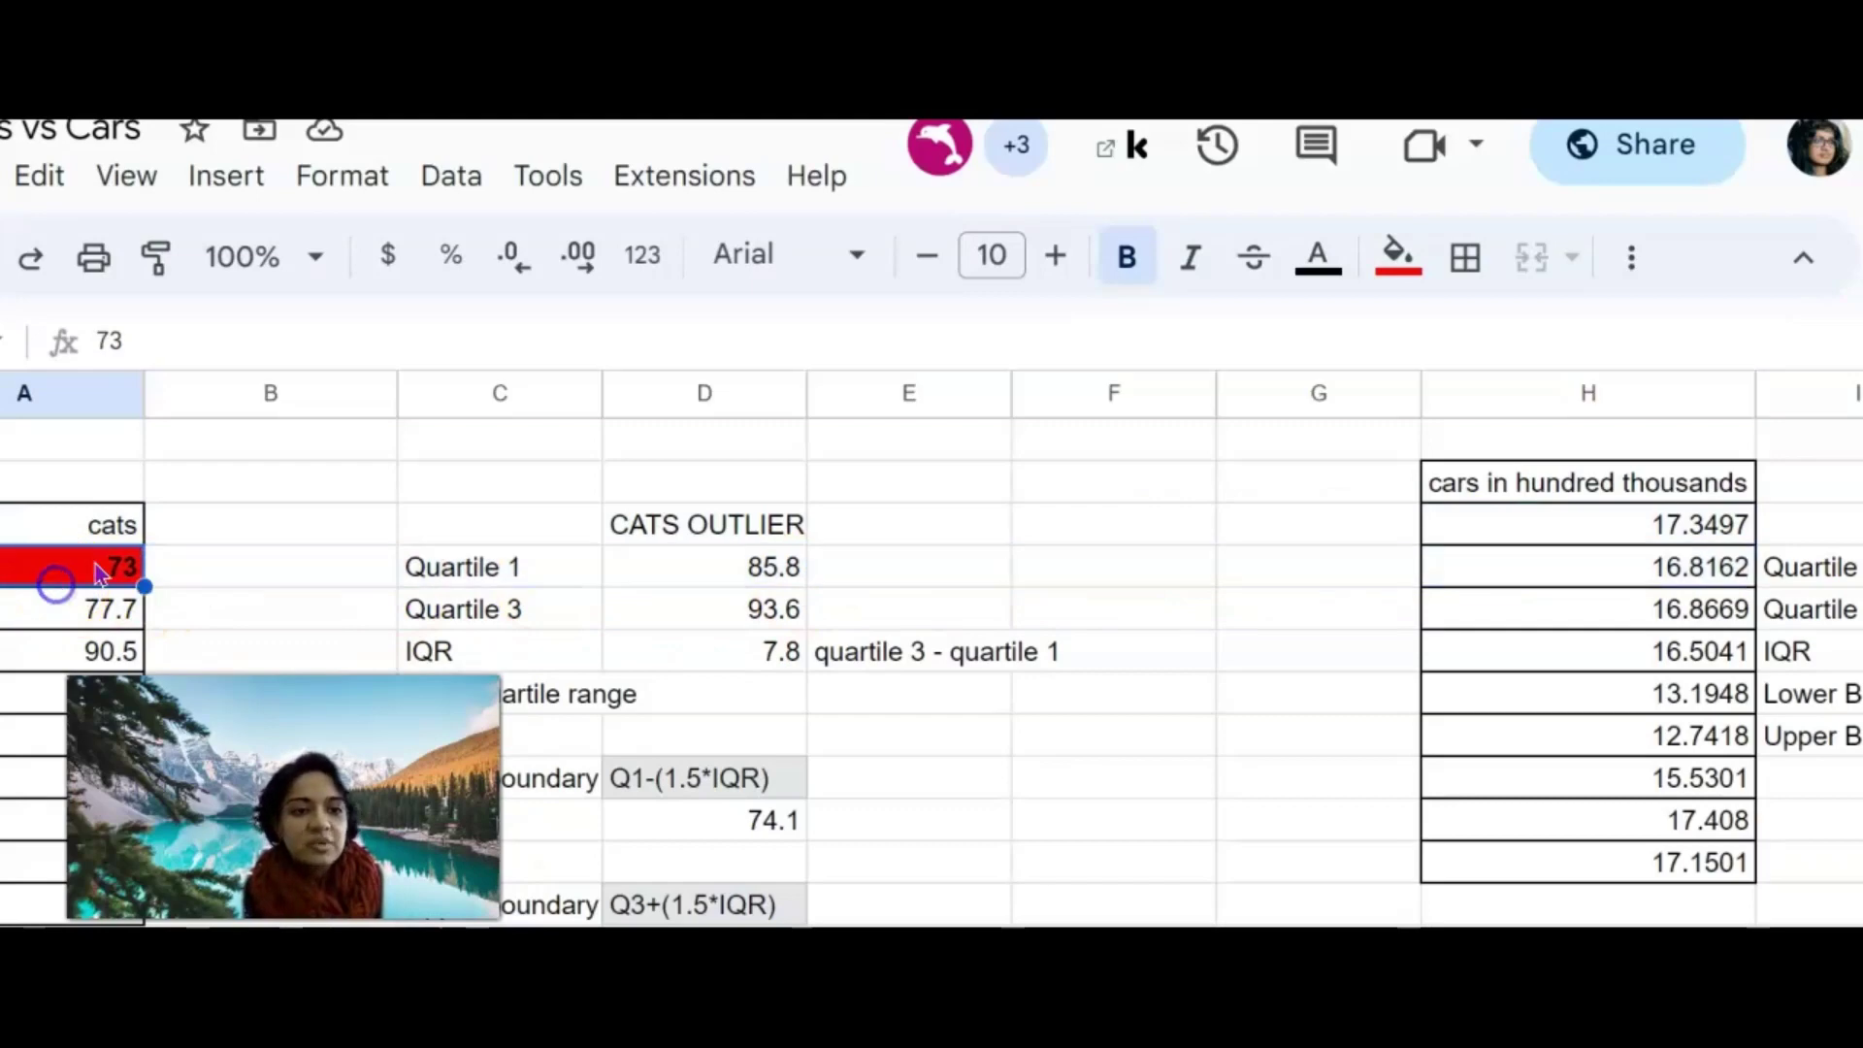
pyautogui.click(1567, 524)
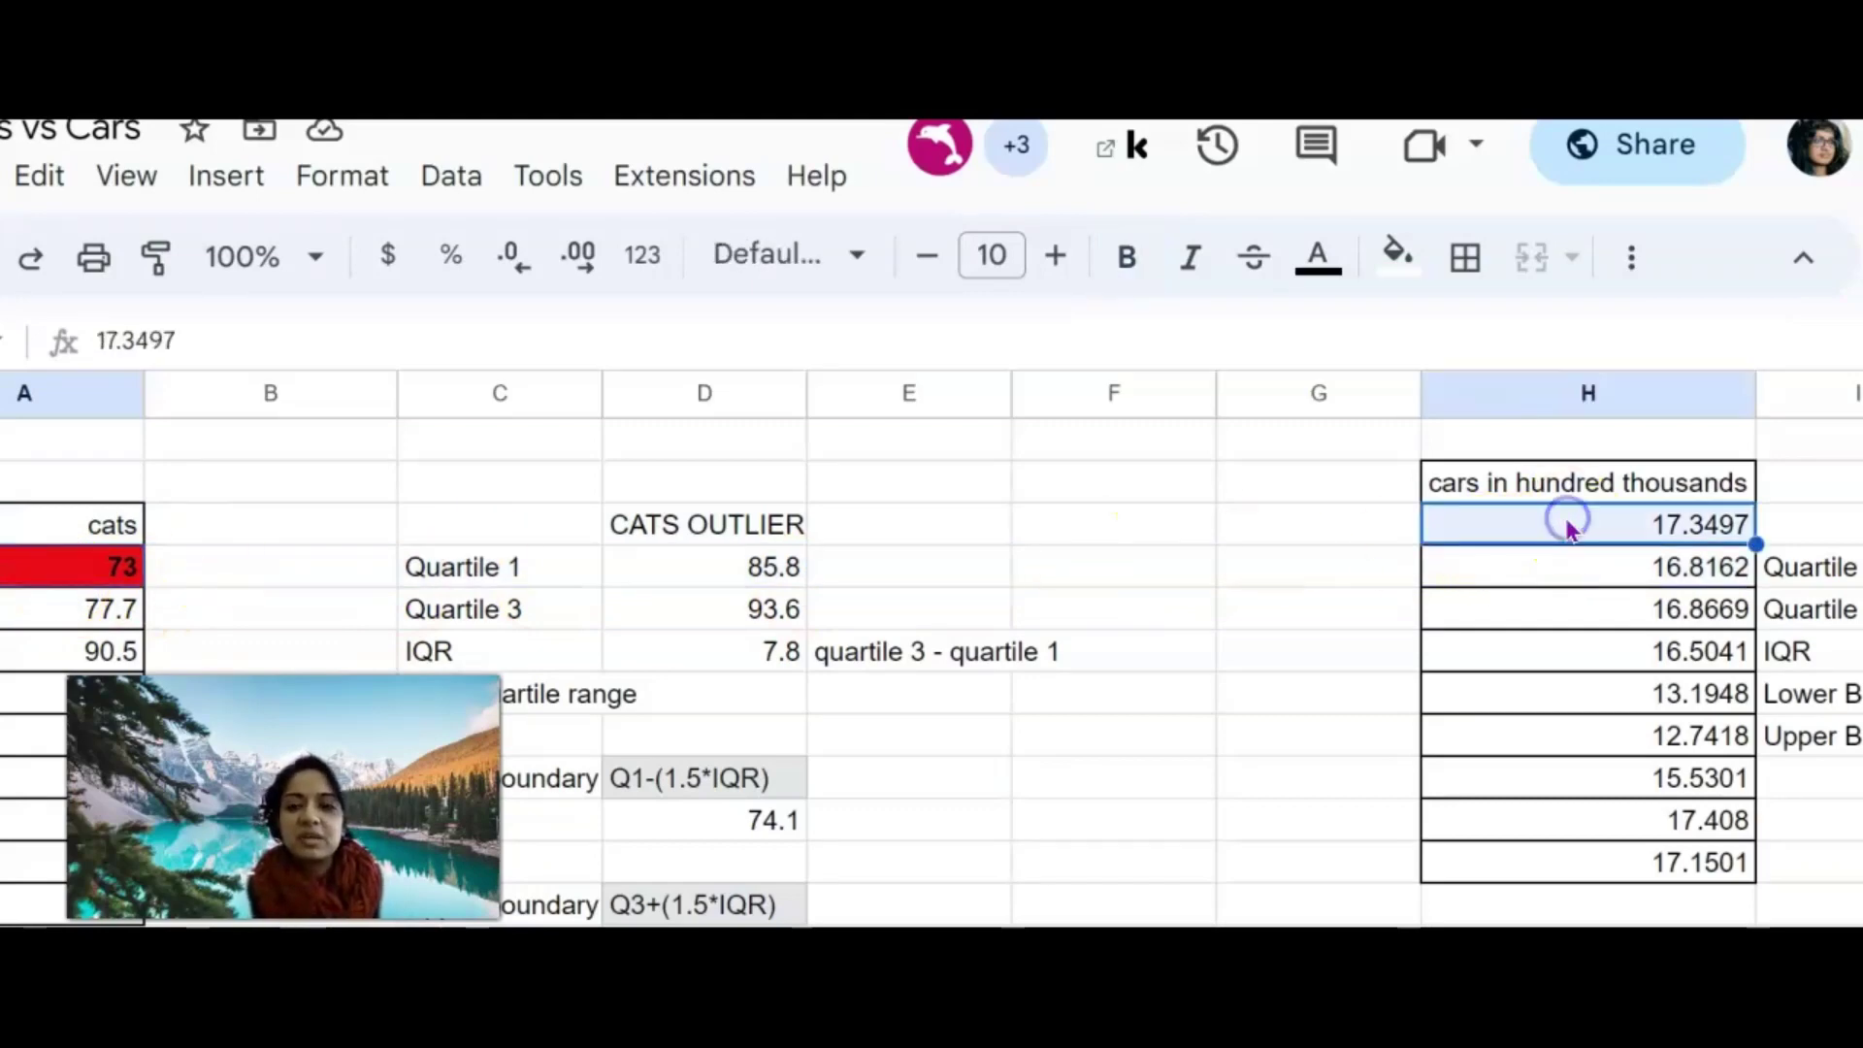
pyautogui.click(1390, 254)
pyautogui.click(1448, 437)
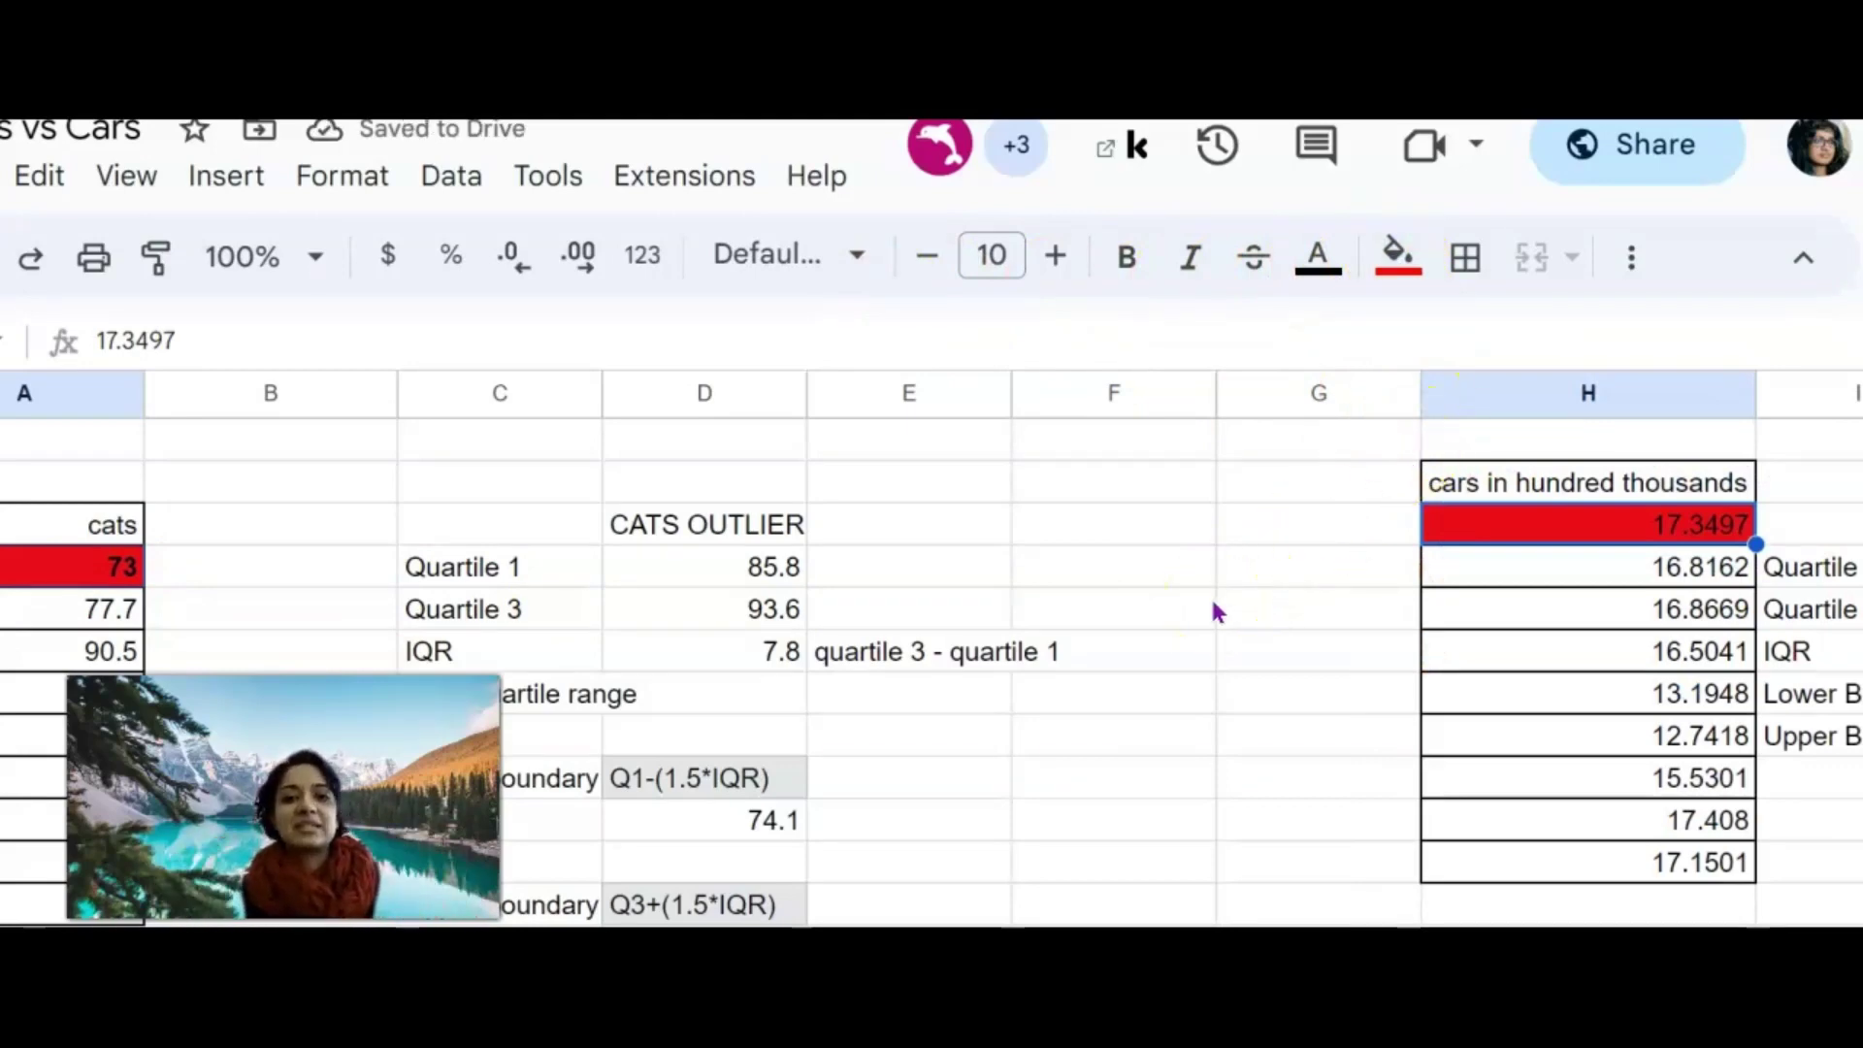
pyautogui.click(119, 567)
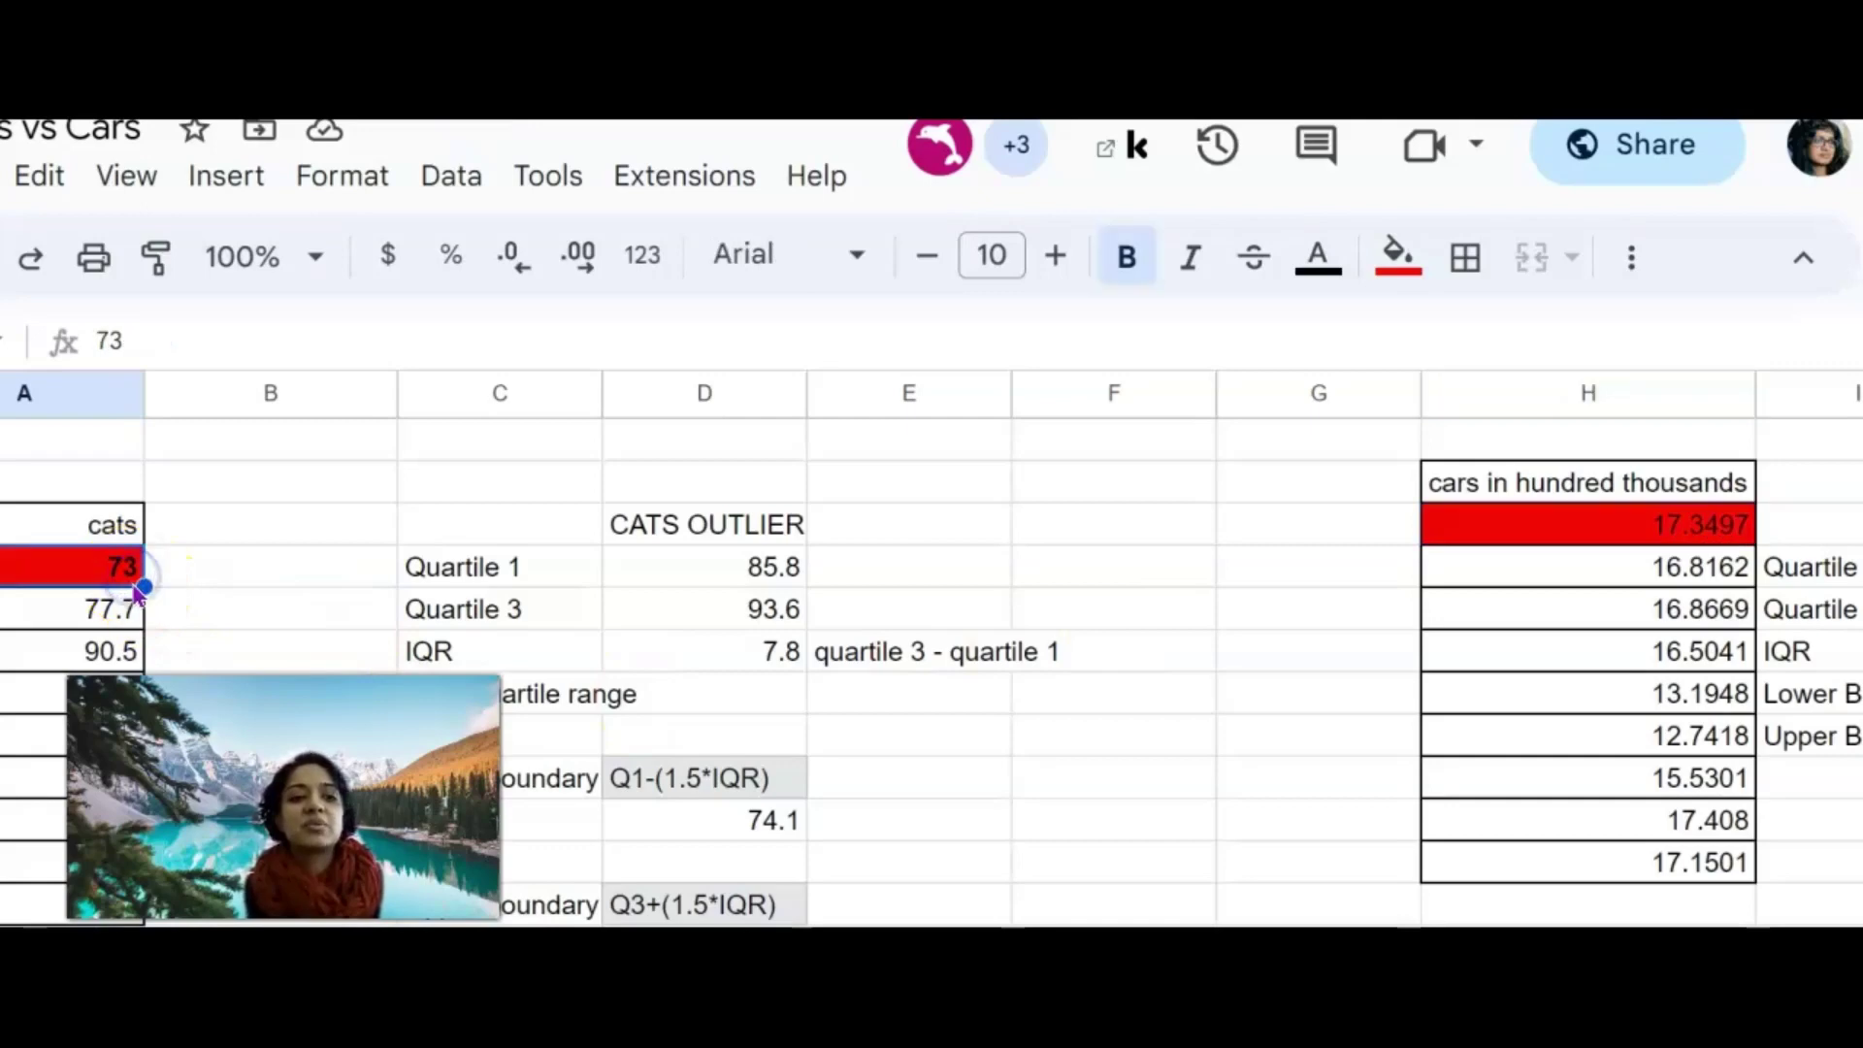